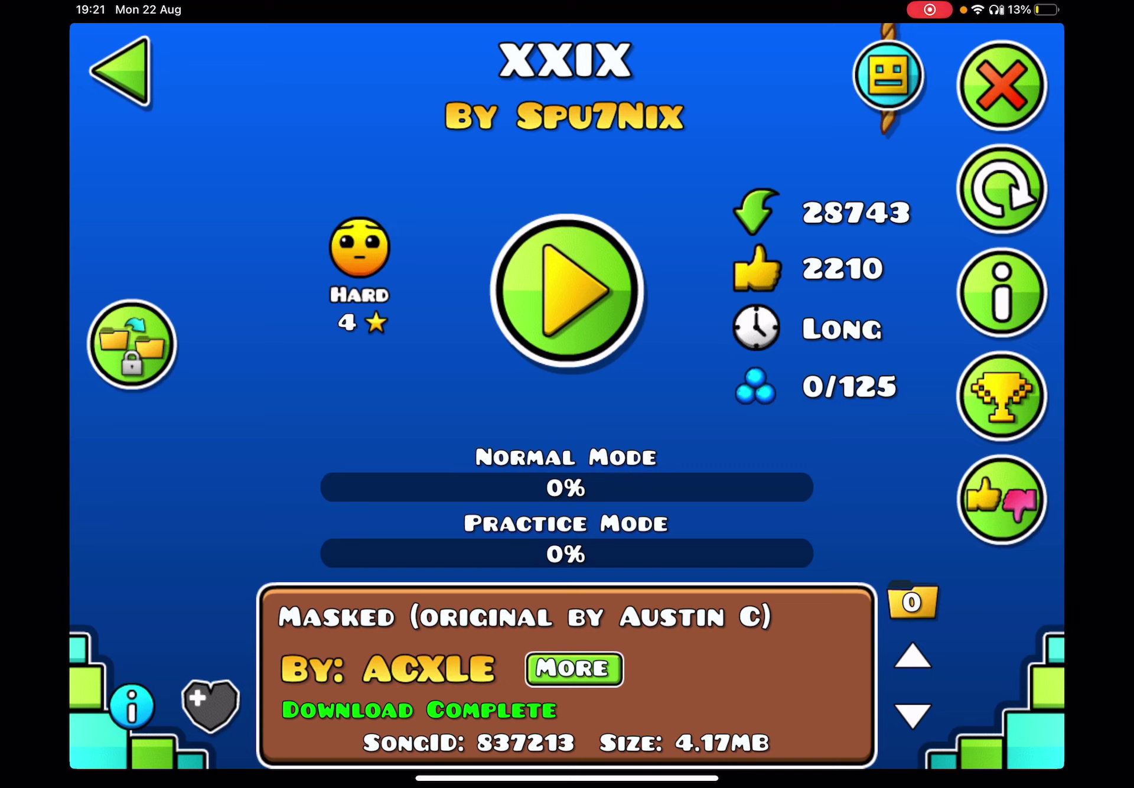
- Start the downloaded level XXIX by Spu7Nix from its level page
click(567, 293)
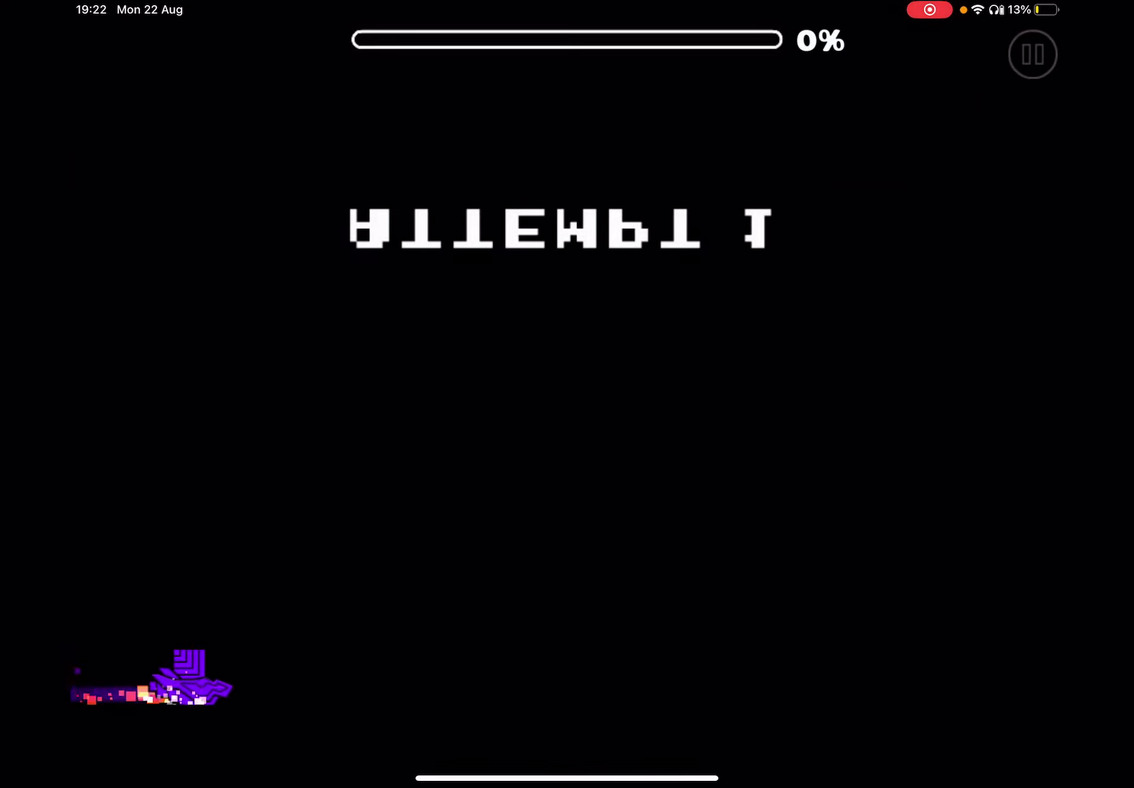
- Fly the ship through the first obstacles until the attempt crashes at 35%
drag(567, 394, 567, 394)
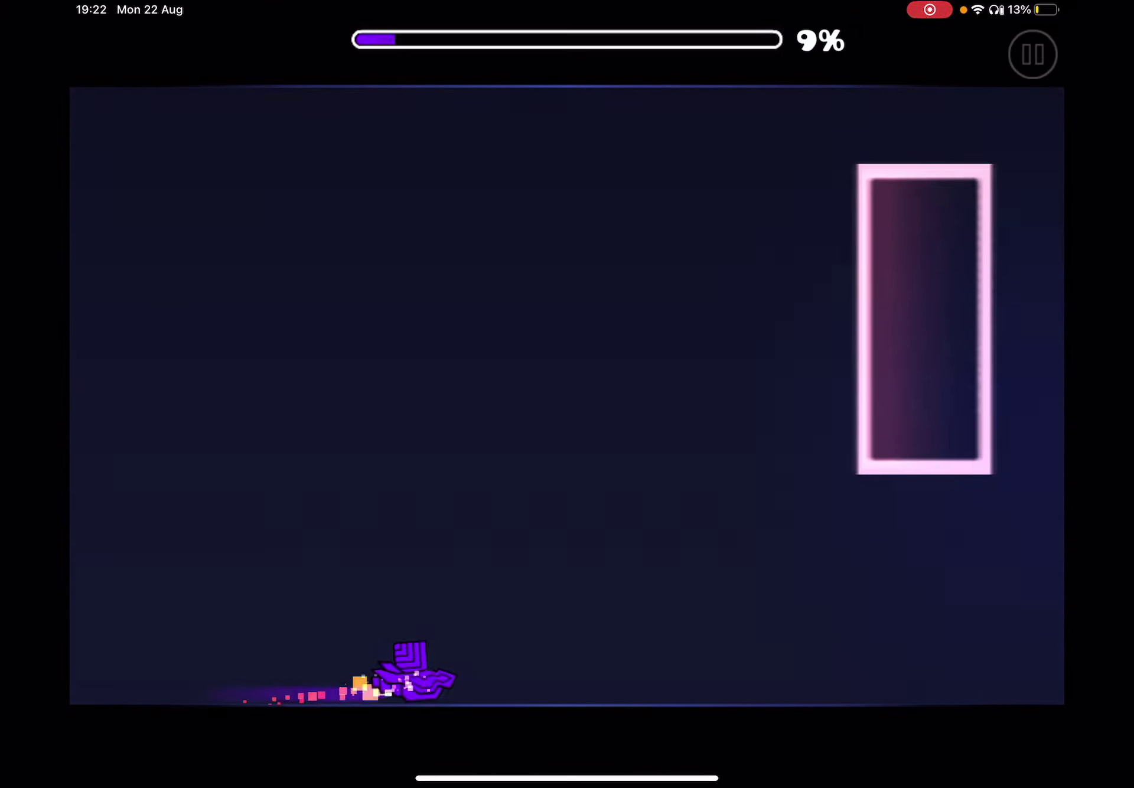
drag(567, 393, 567, 394)
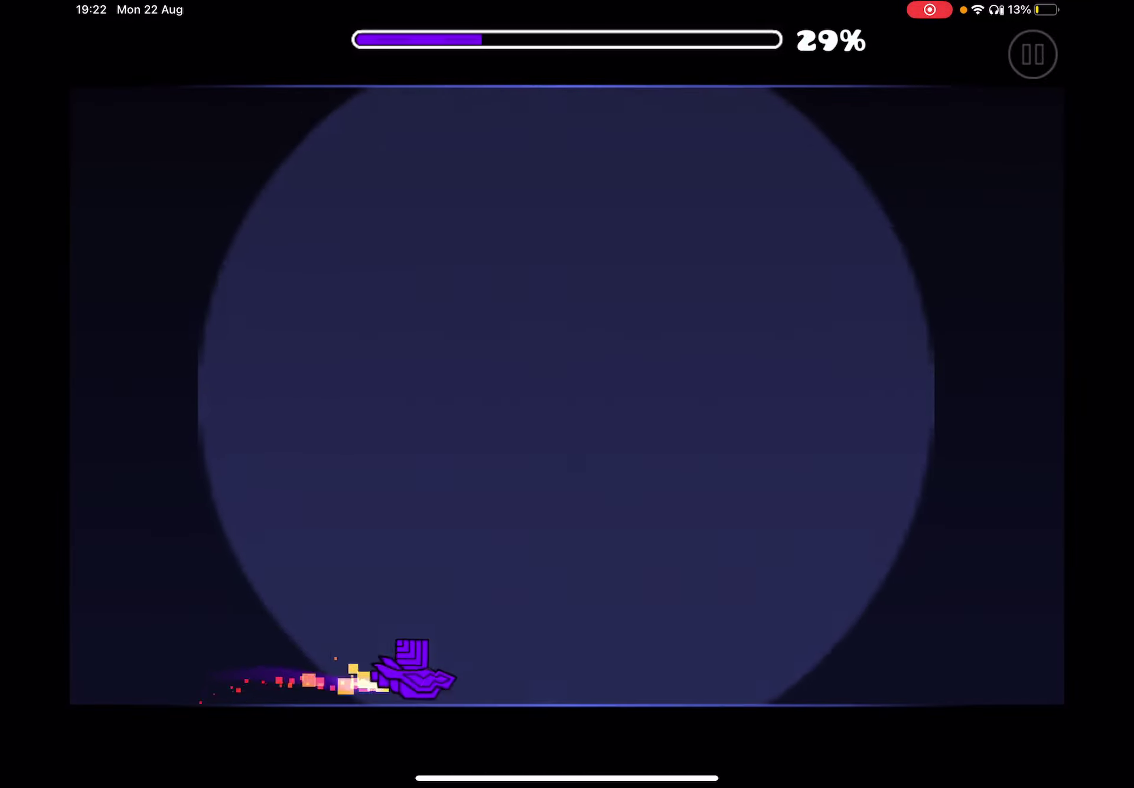
drag(567, 394, 567, 394)
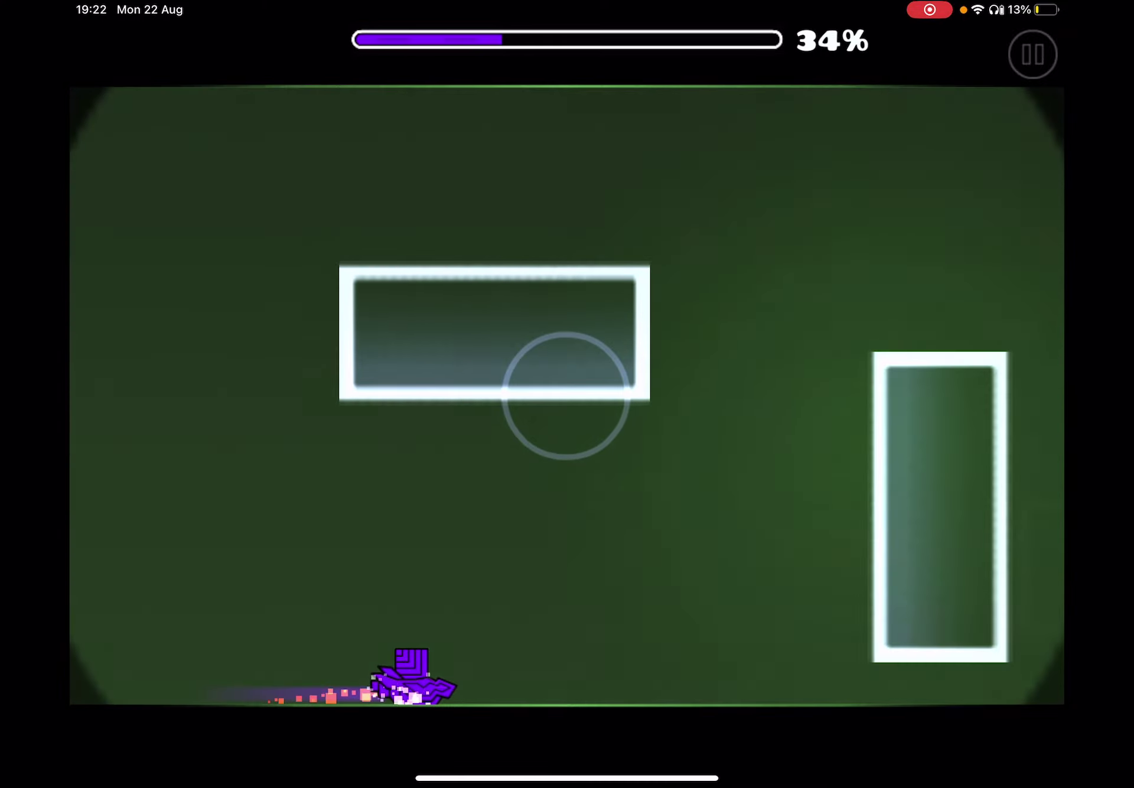
click(567, 394)
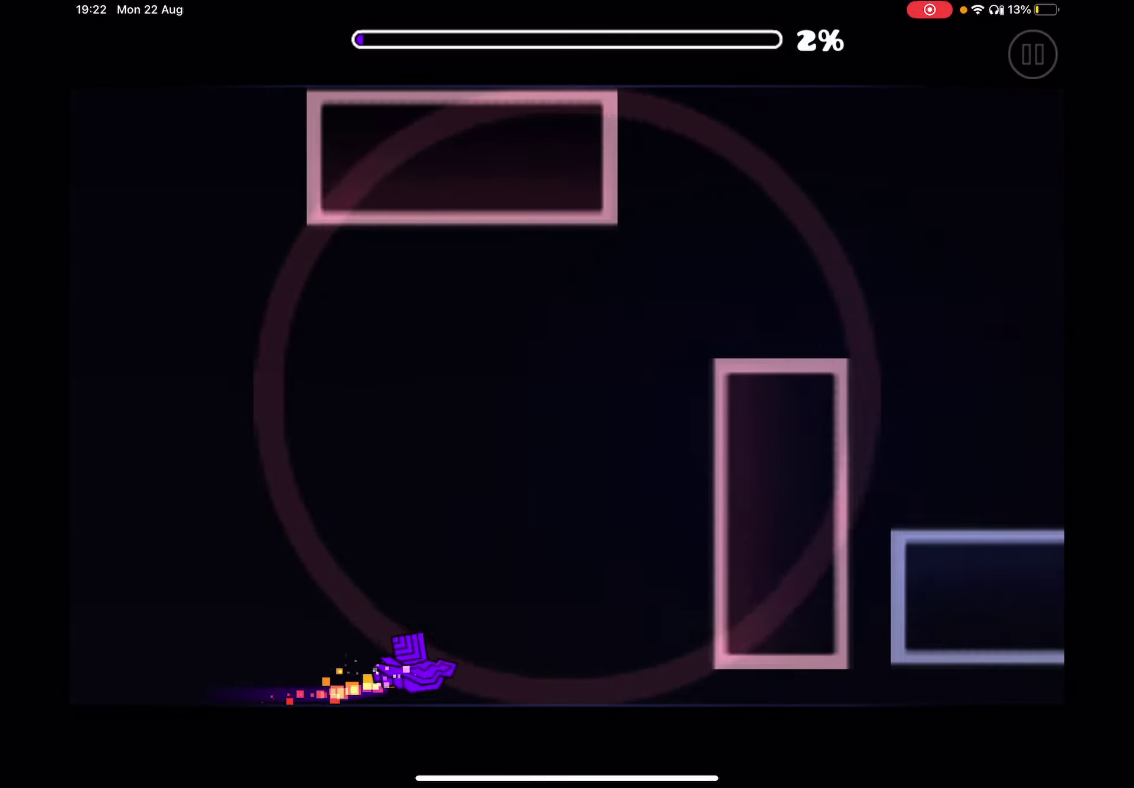
- Steer the ship up and down through the early obstacles across another crashed attempt
click(566, 394)
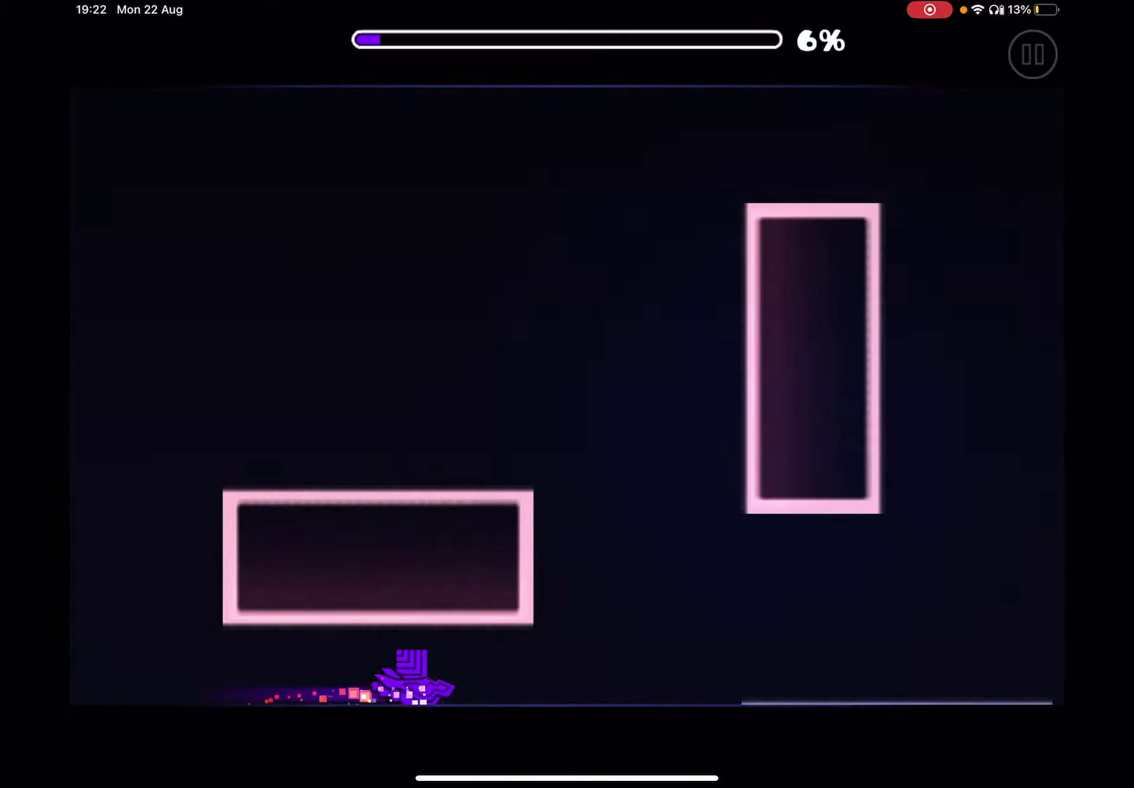
click(567, 394)
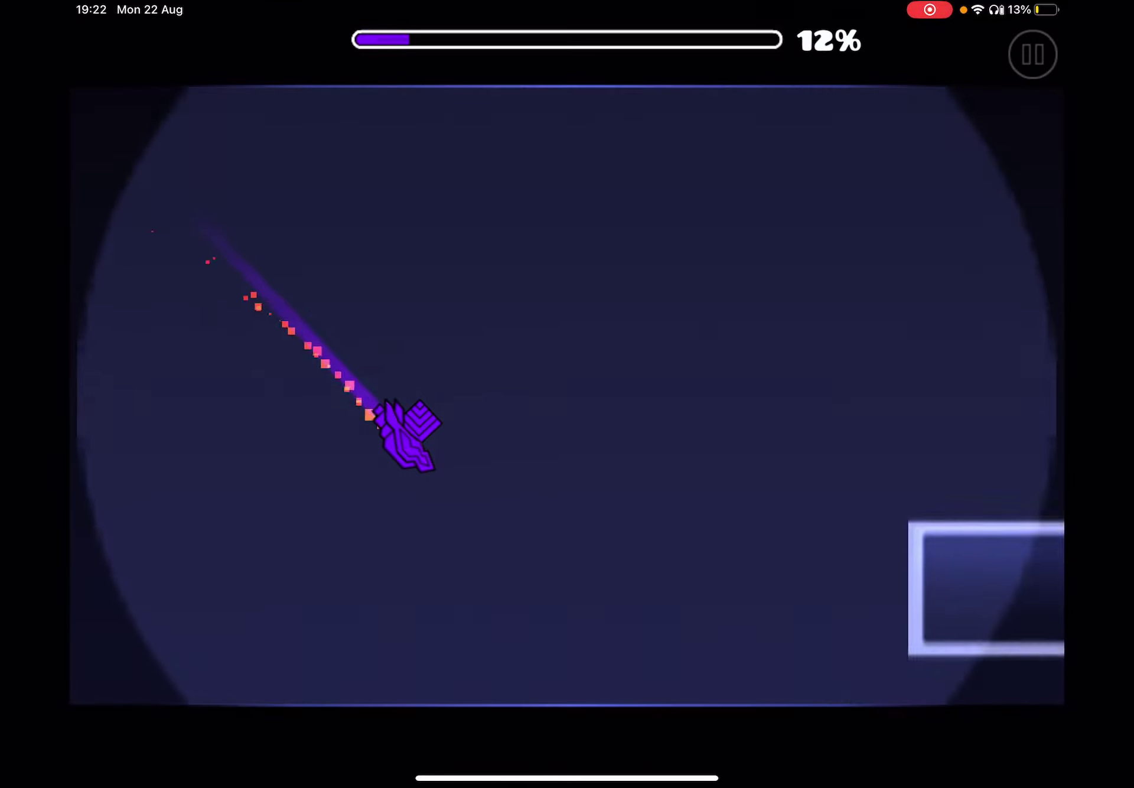
click(567, 394)
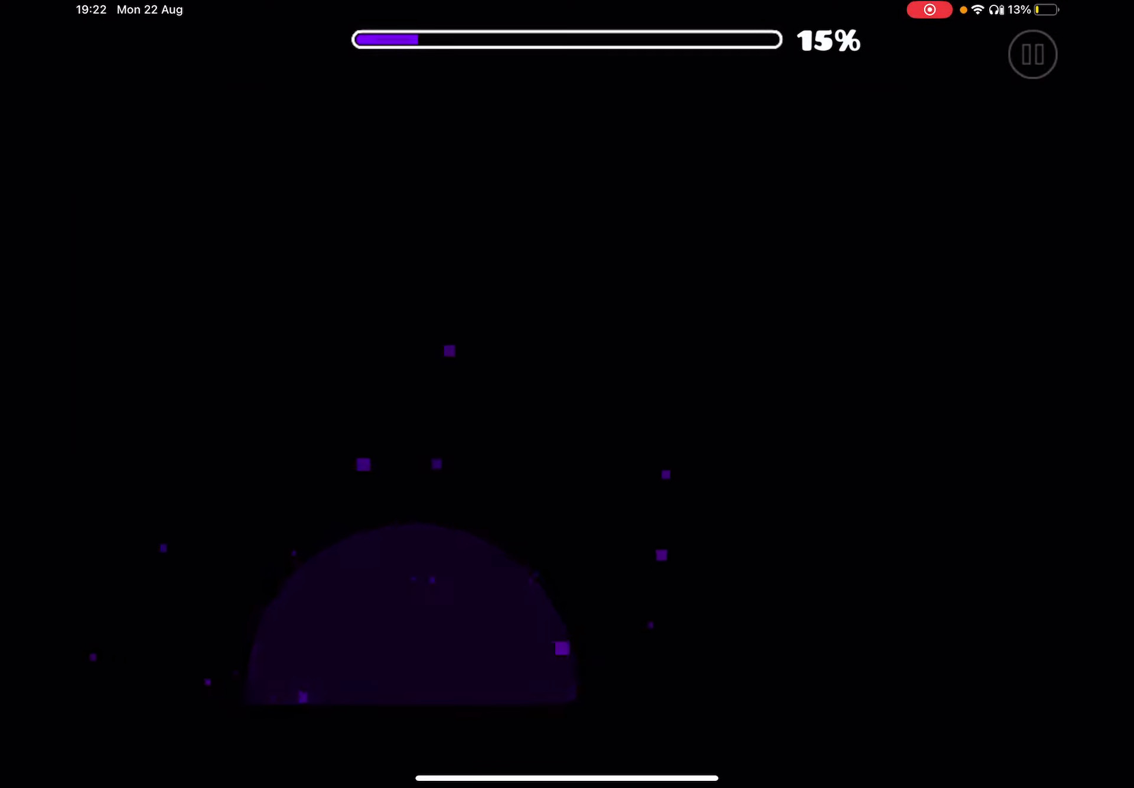
click(567, 394)
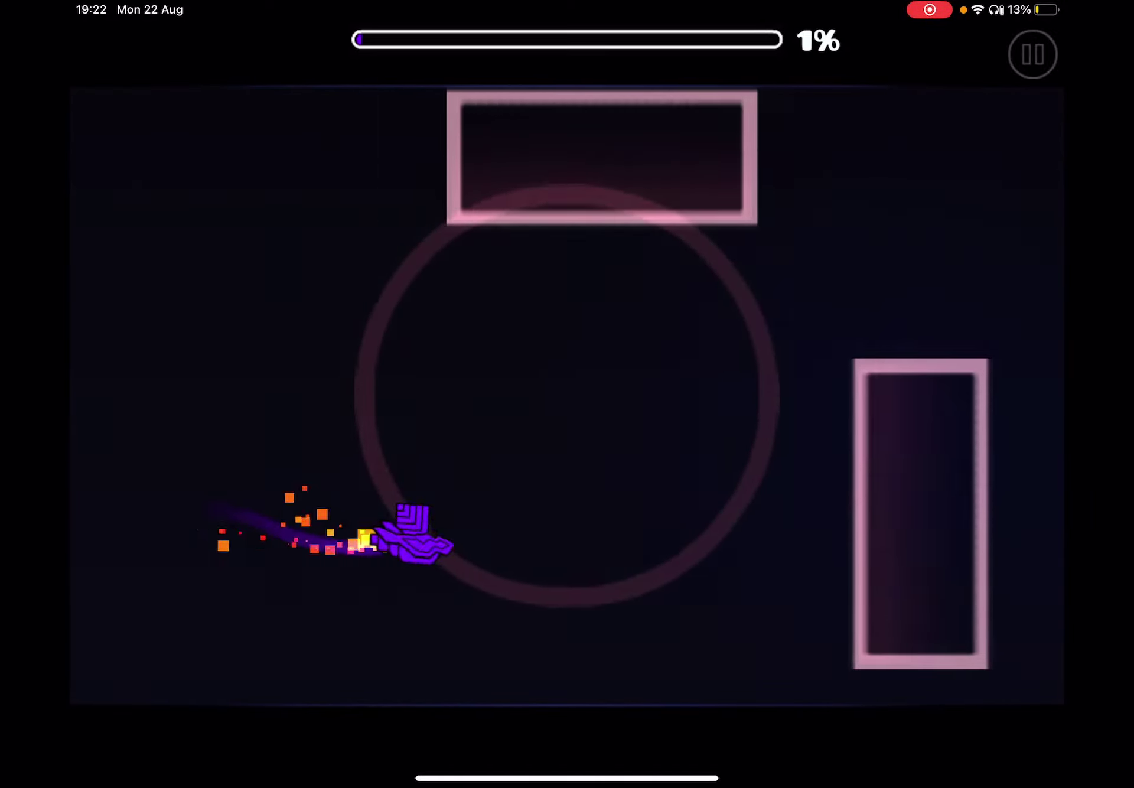
click(567, 394)
click(567, 394)
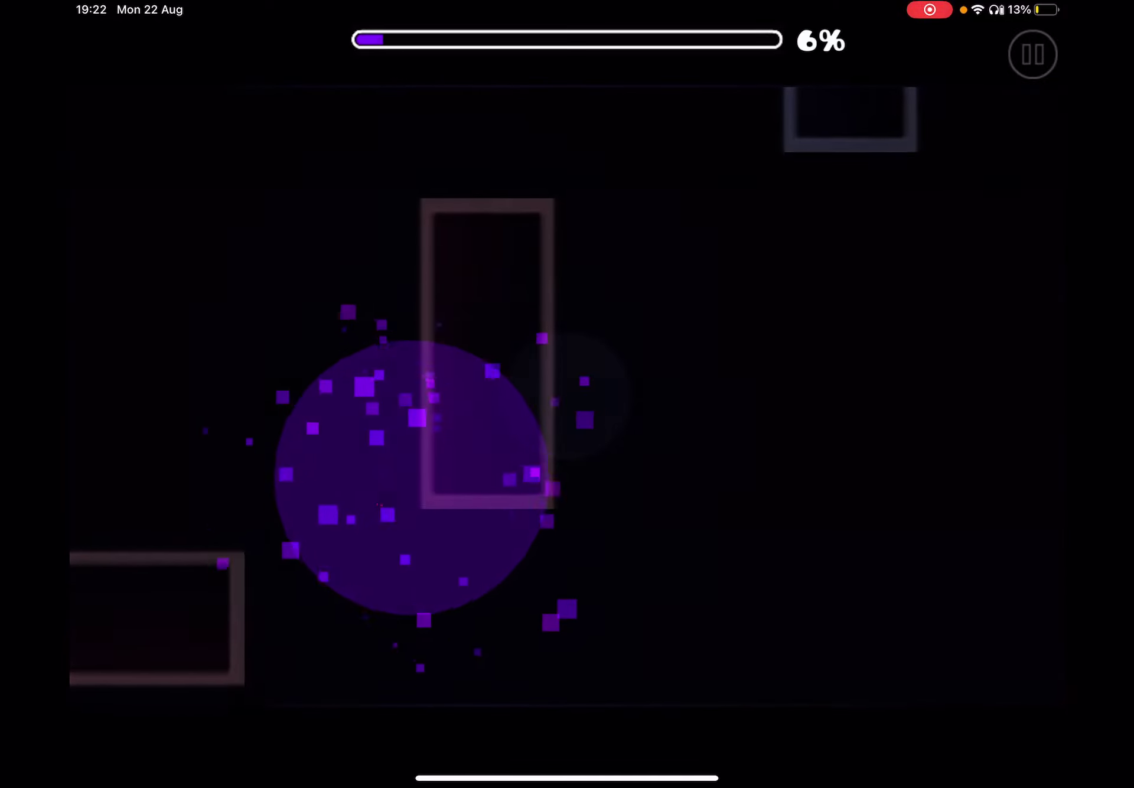
click(567, 394)
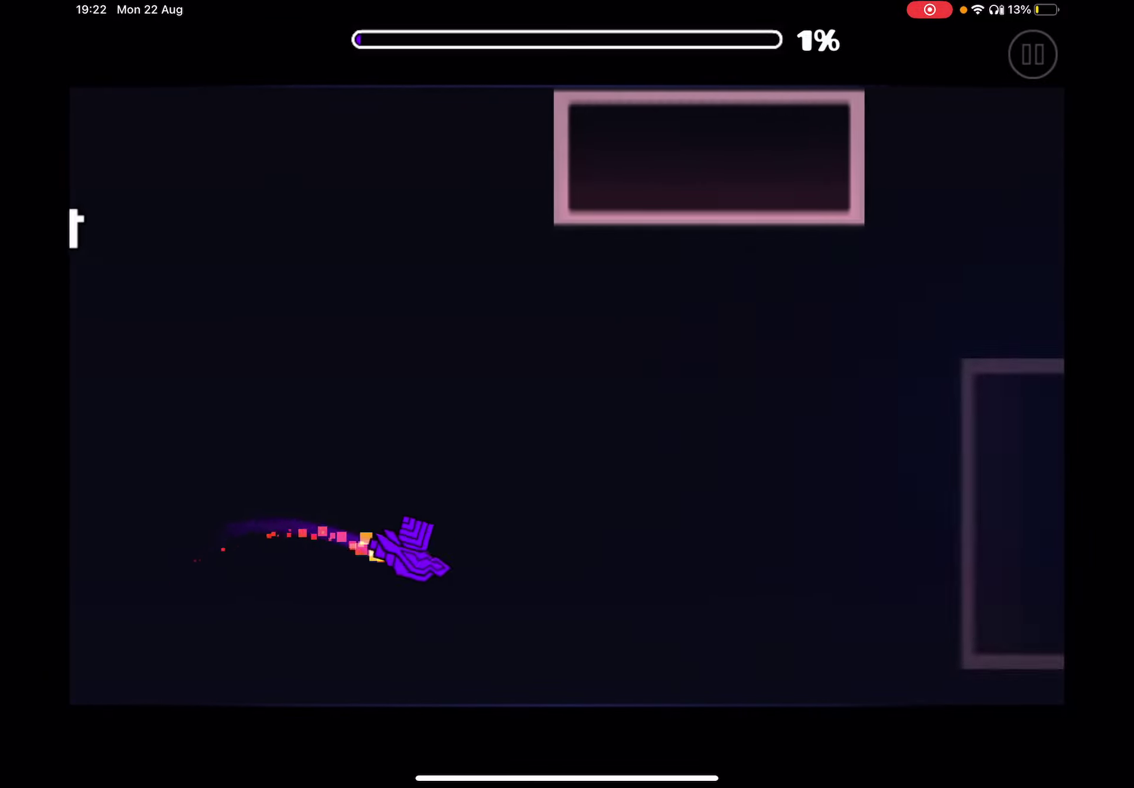
click(567, 393)
click(567, 394)
- Weave the ship between the pink blocks and through the portal on a fresh attempt
click(567, 394)
click(567, 394)
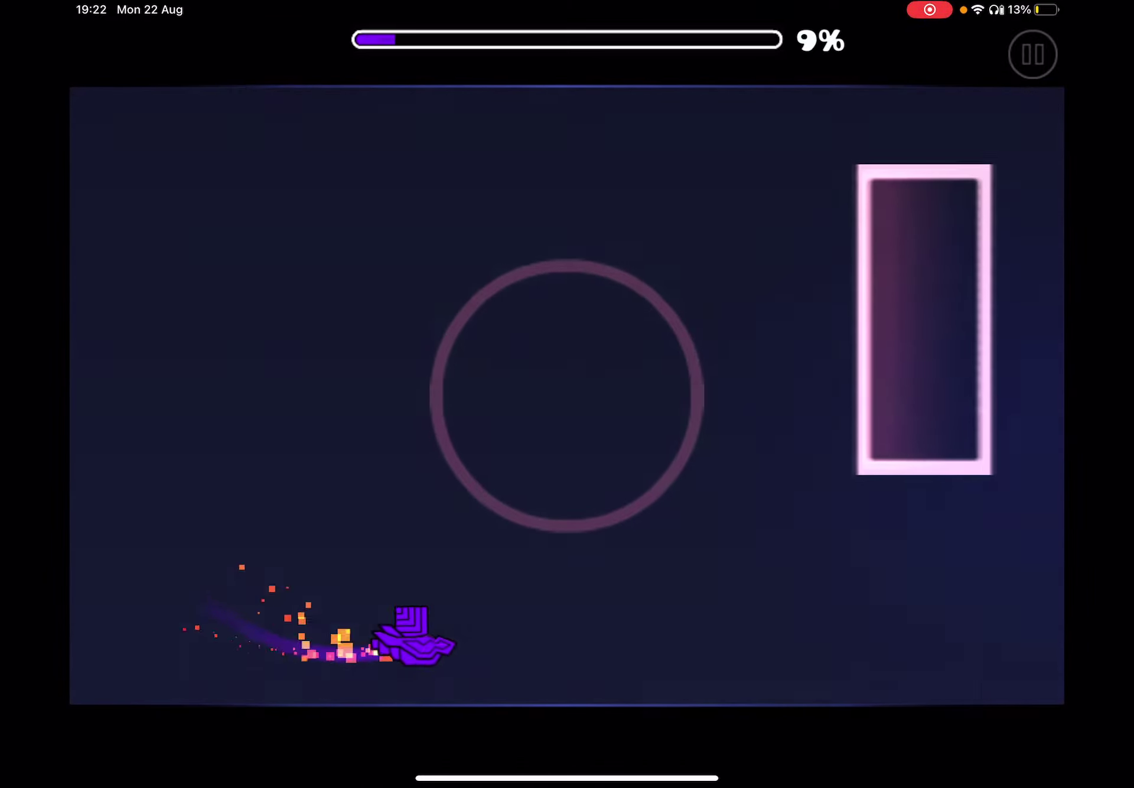
click(567, 394)
click(567, 393)
click(567, 394)
click(567, 393)
click(567, 394)
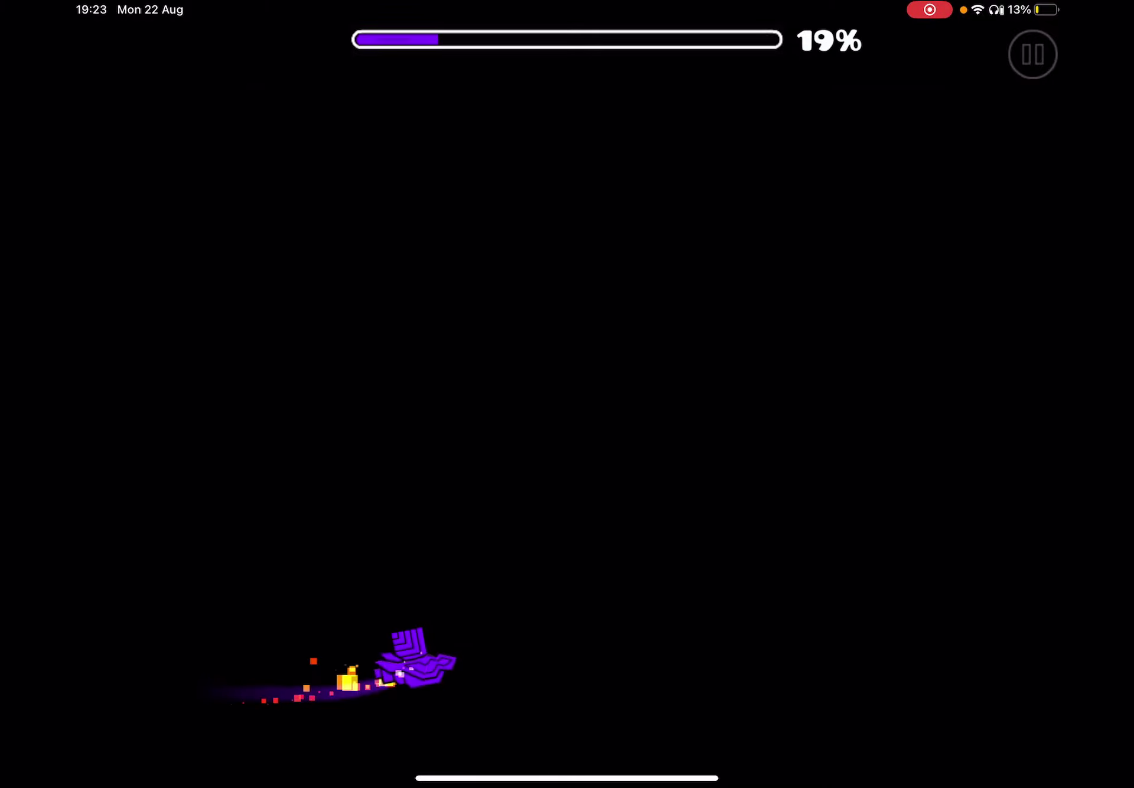
click(566, 394)
click(567, 394)
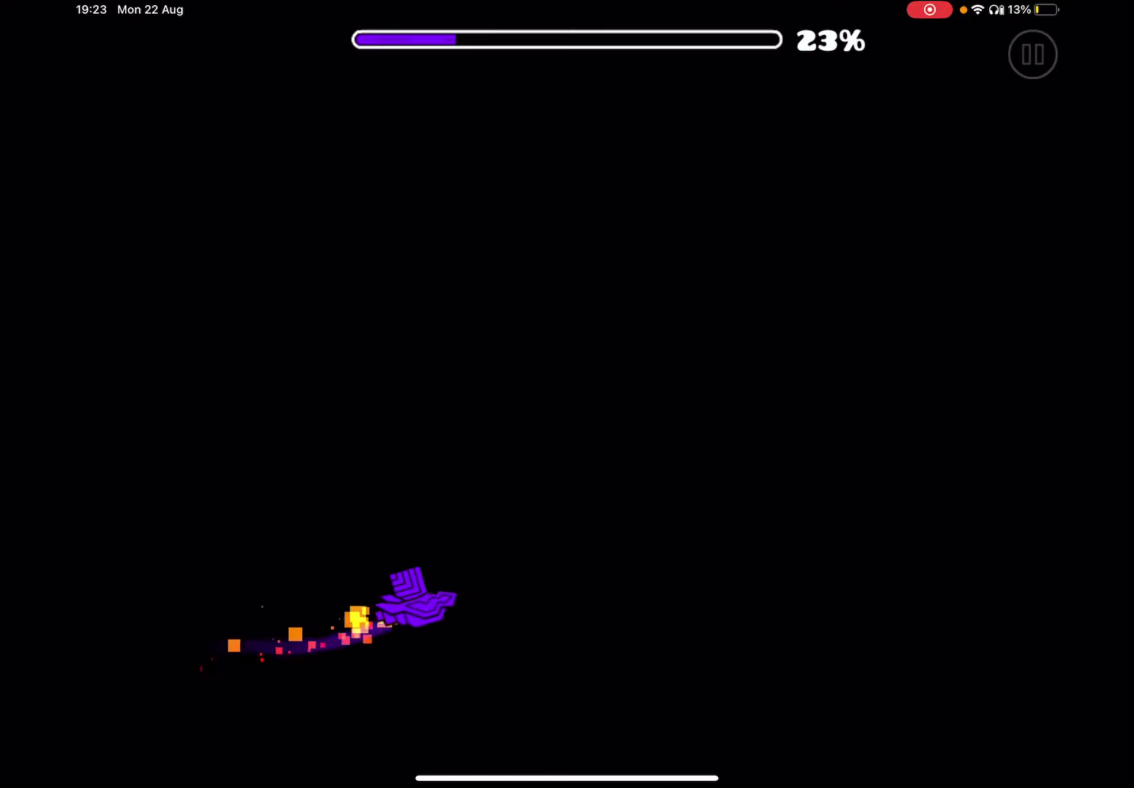
click(567, 394)
click(567, 394)
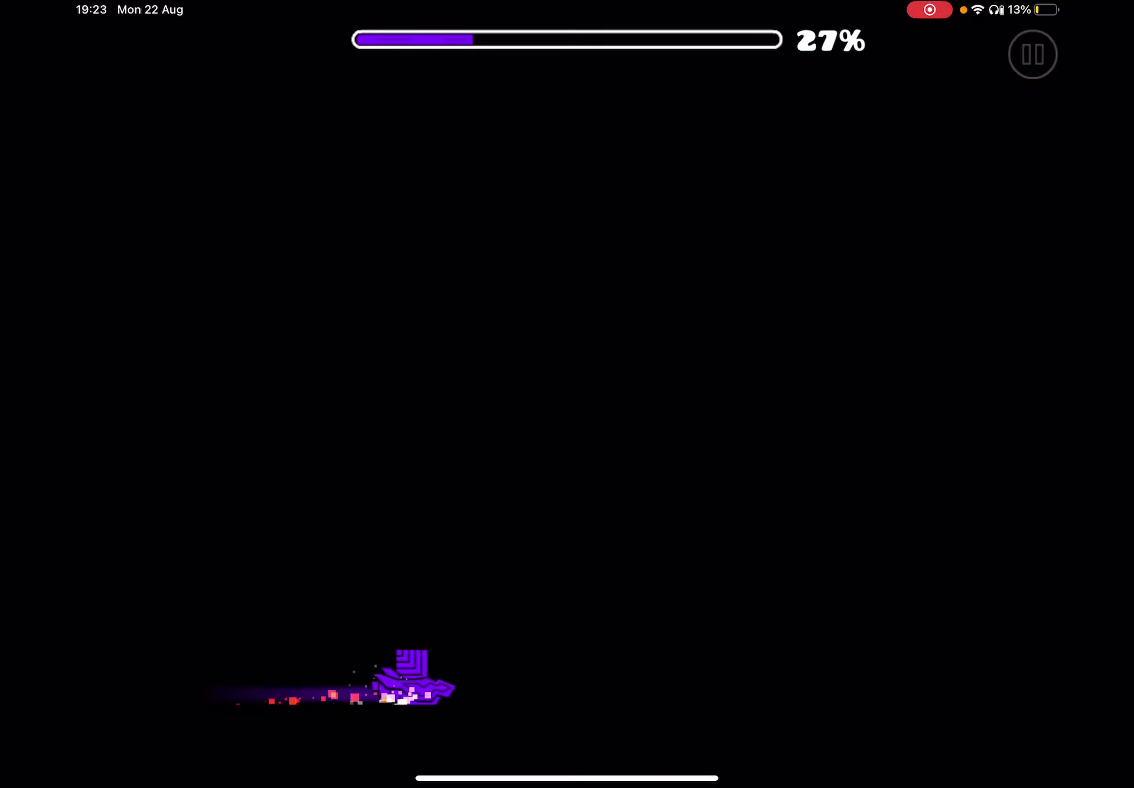
click(567, 394)
click(567, 394)
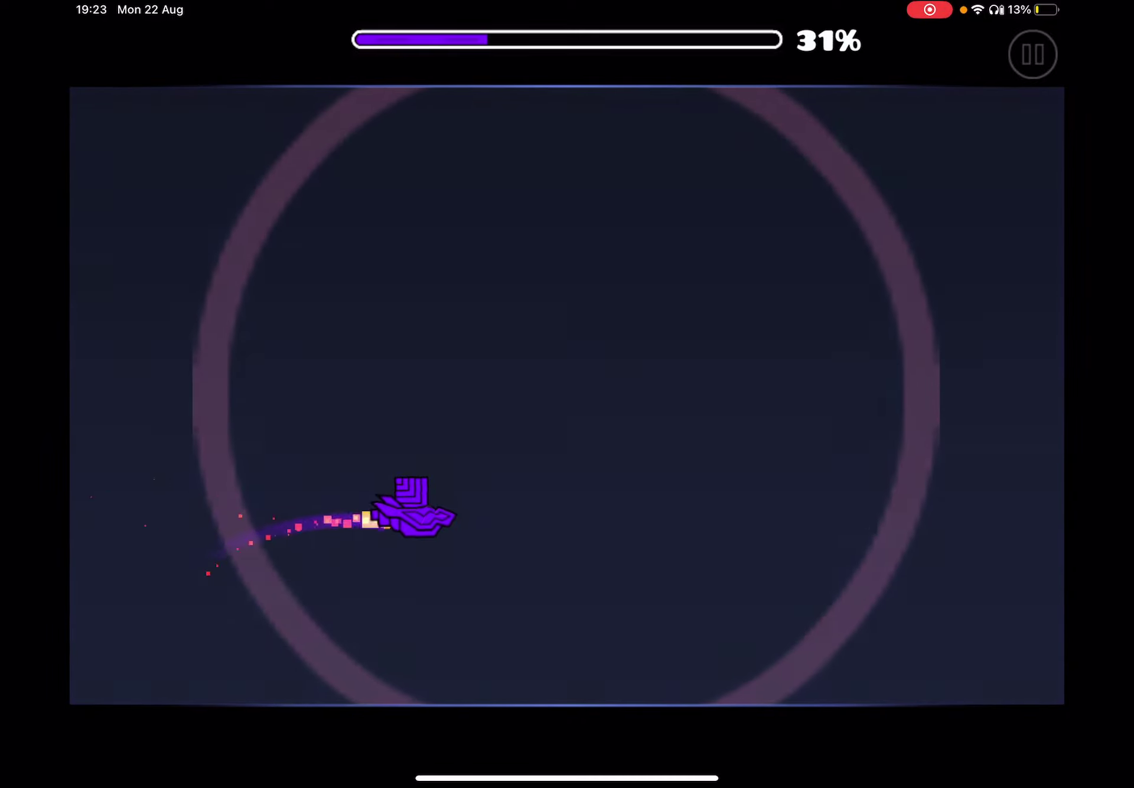
click(567, 394)
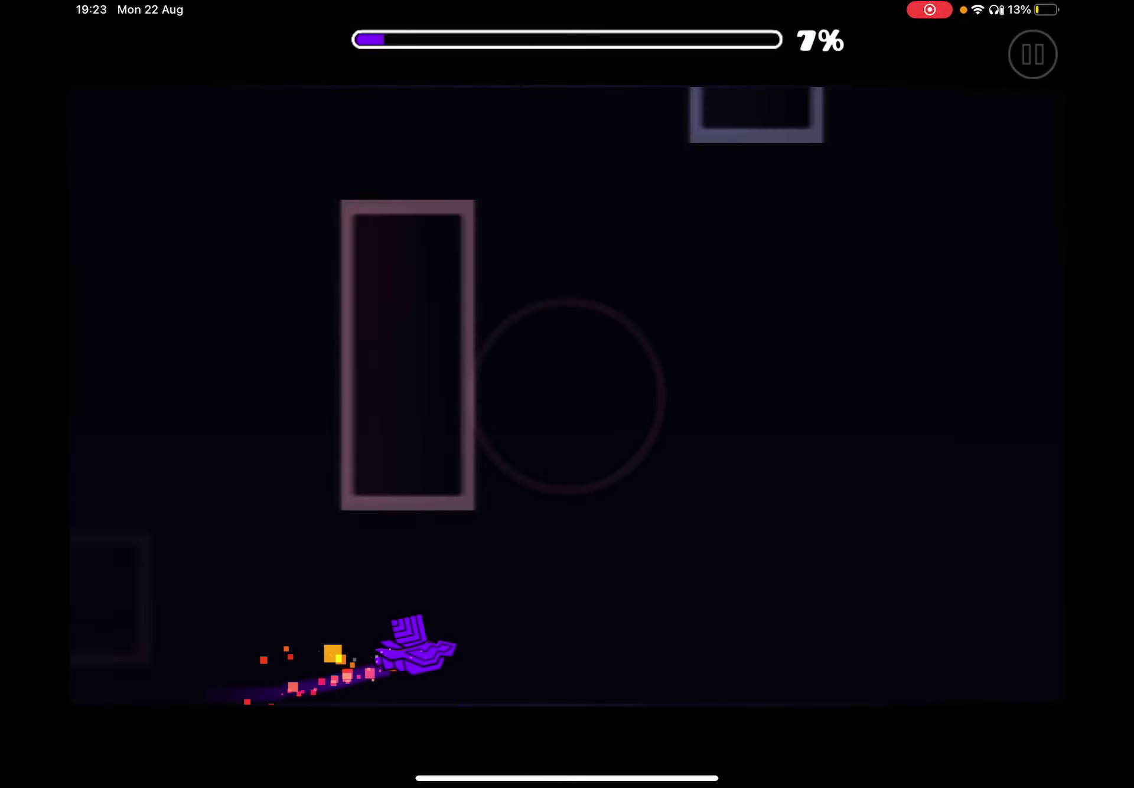
- Fly the ship through the dark stretch and into the portal
click(567, 393)
click(567, 393)
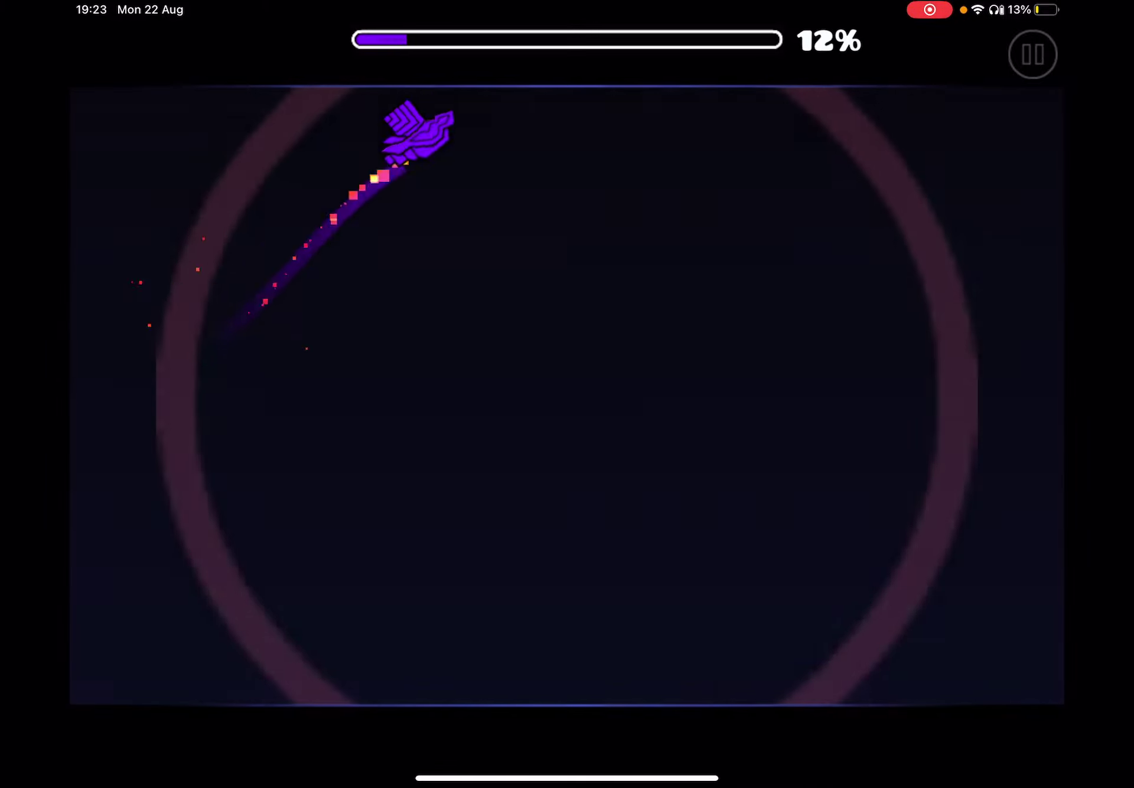
click(566, 394)
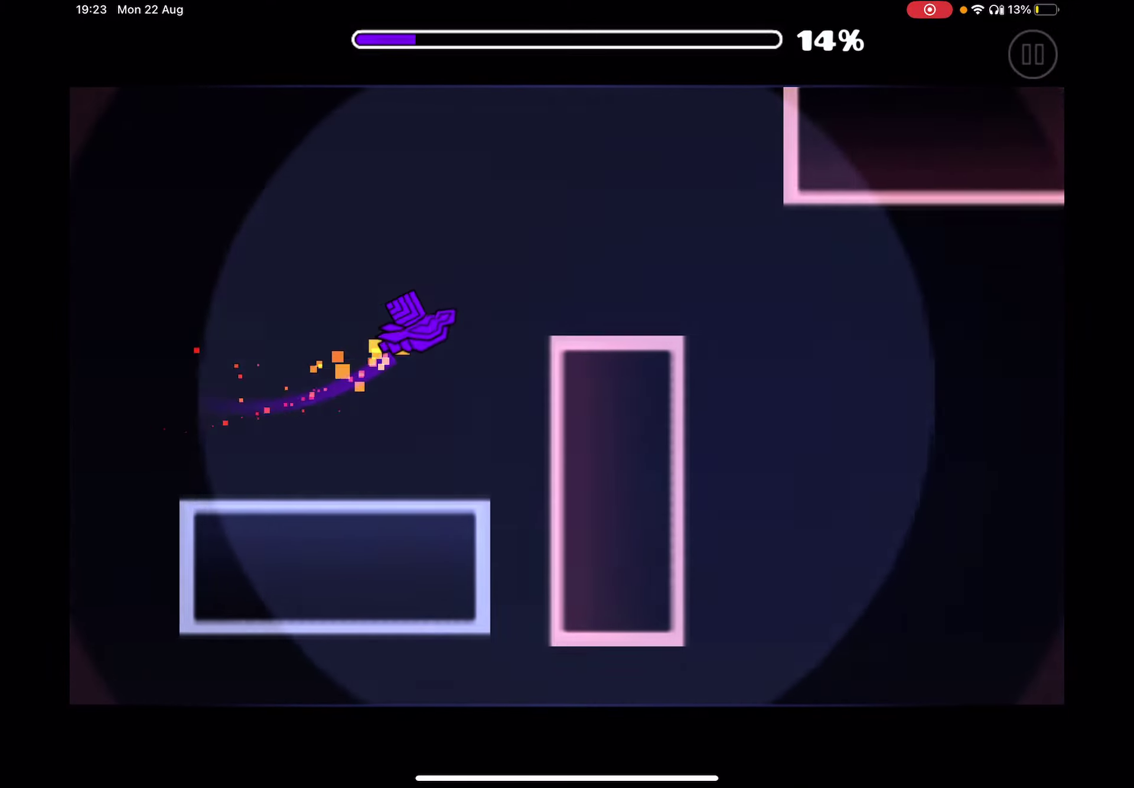
click(567, 394)
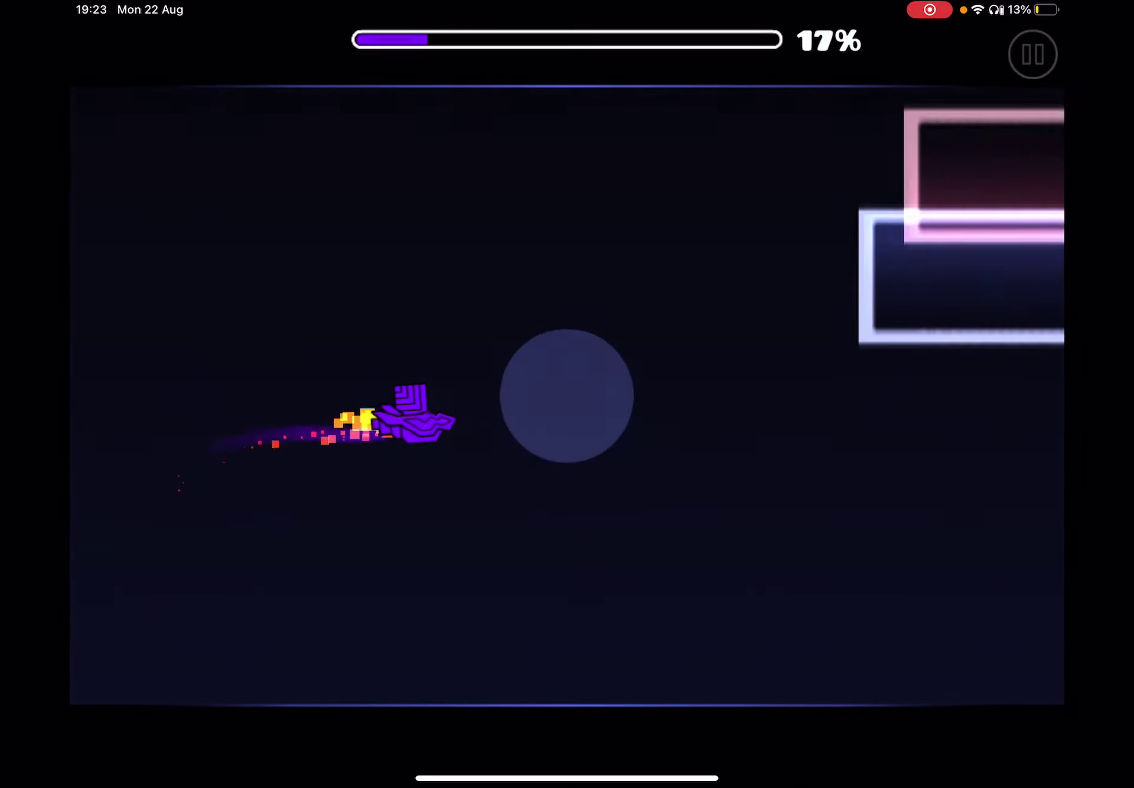
click(567, 394)
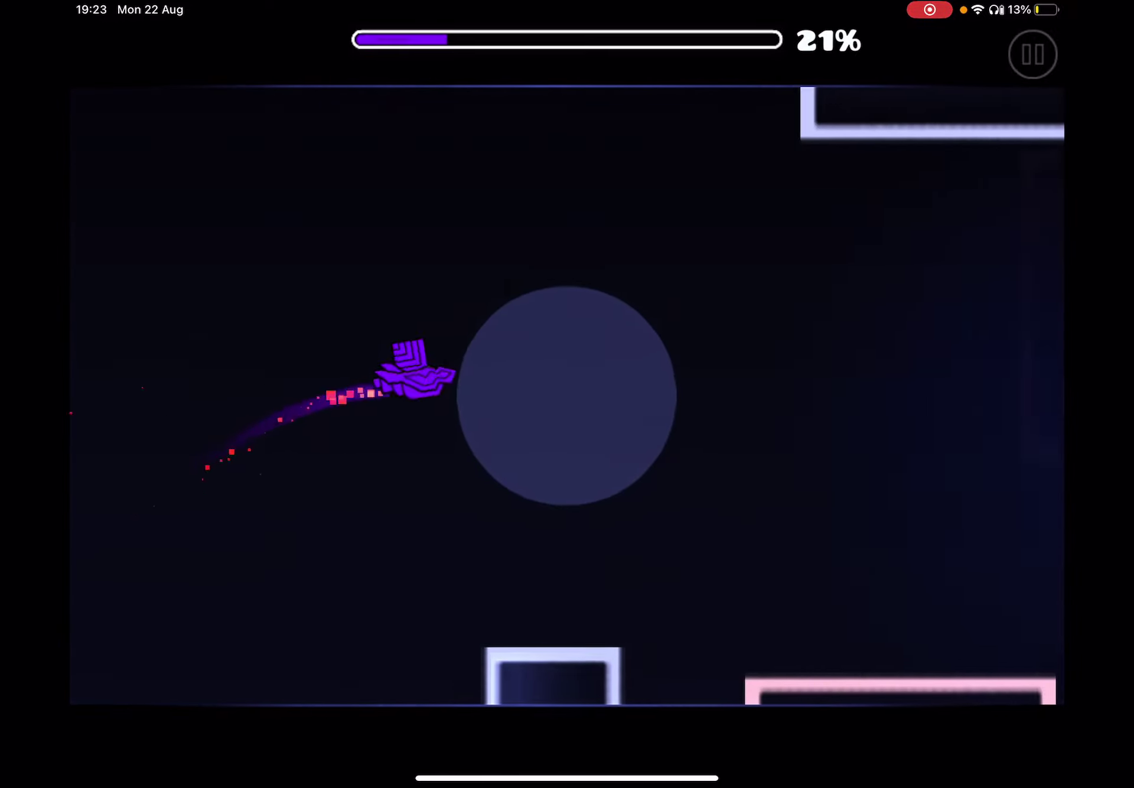
click(567, 394)
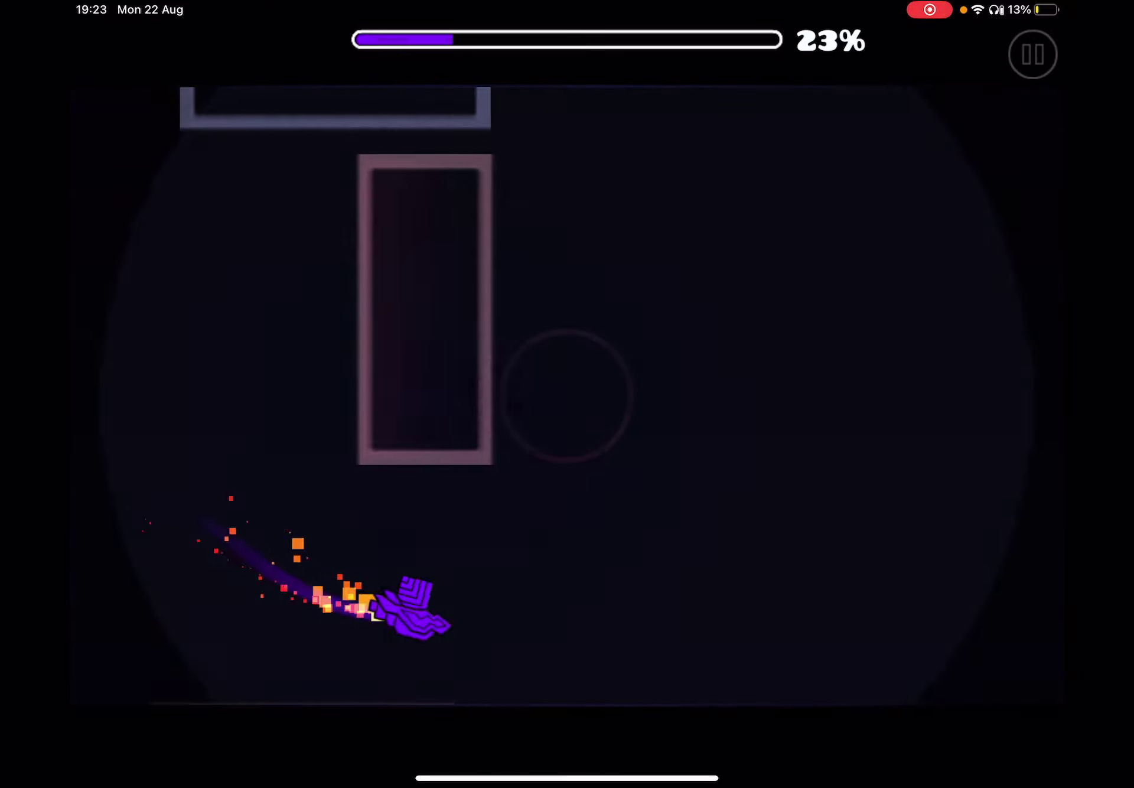
click(567, 394)
click(566, 394)
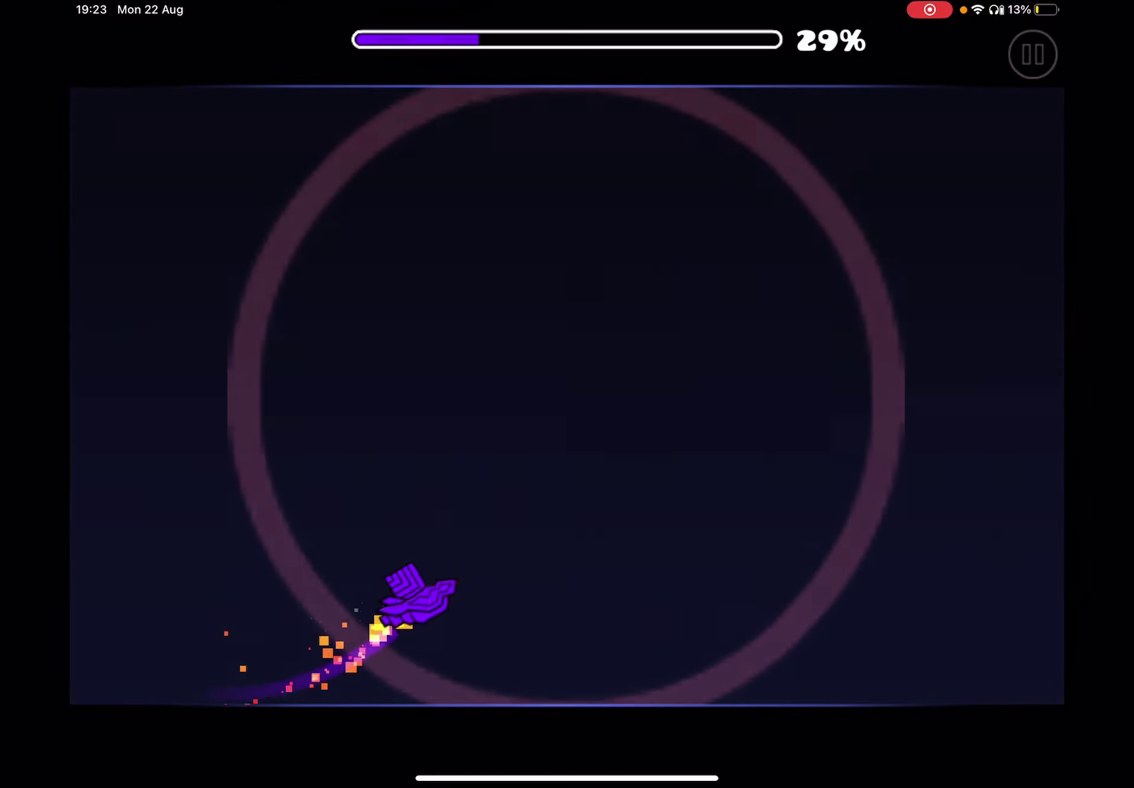
click(567, 394)
click(567, 394)
click(567, 393)
- Jump and fly past the white blocks until dying at 51%
click(566, 394)
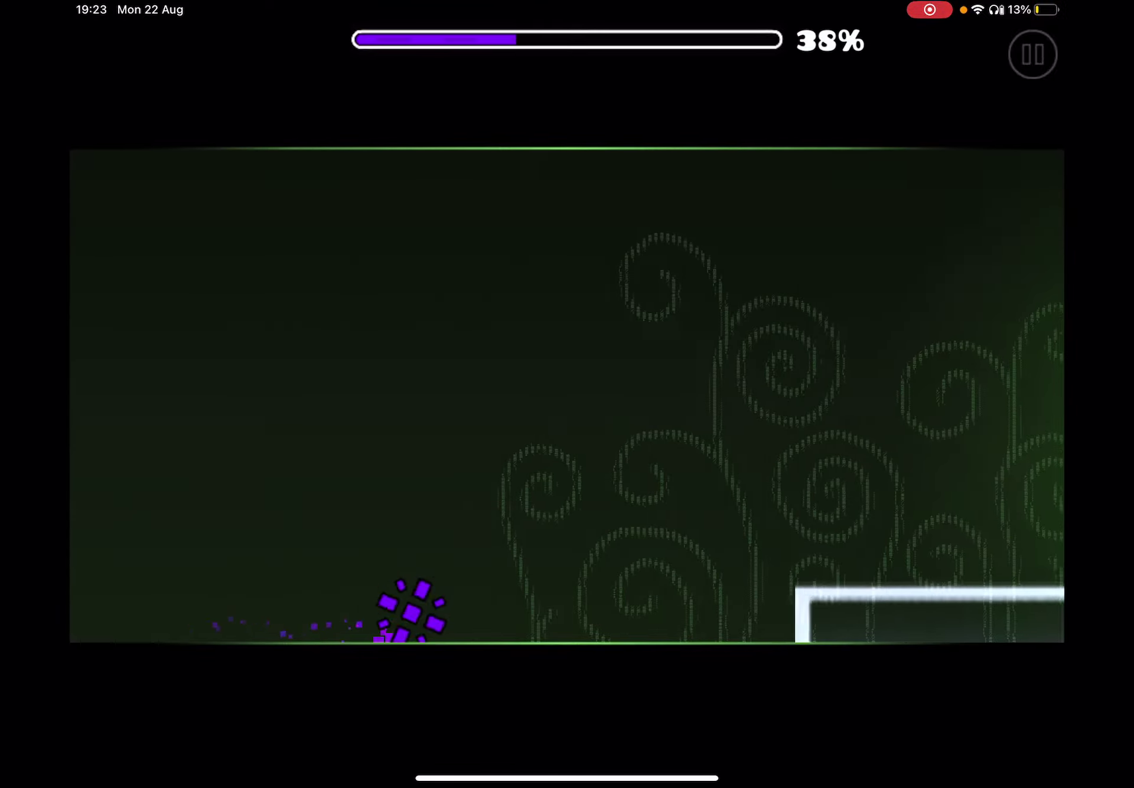
click(567, 394)
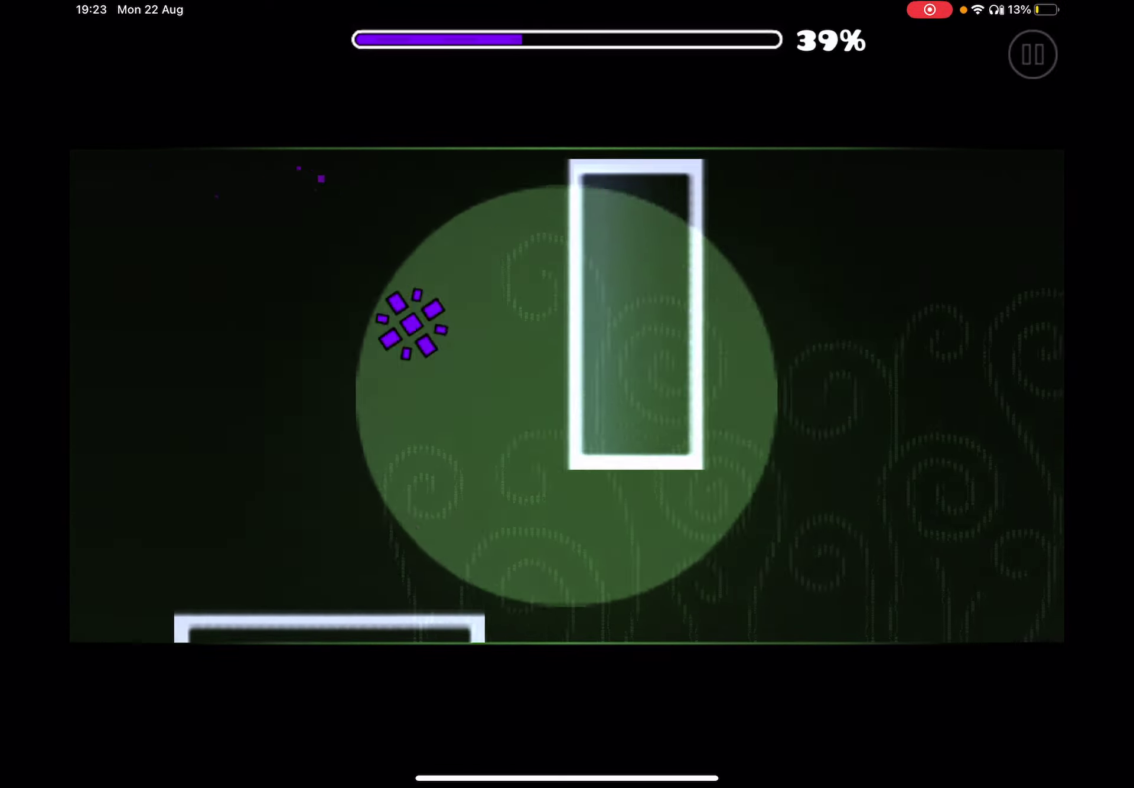
click(567, 394)
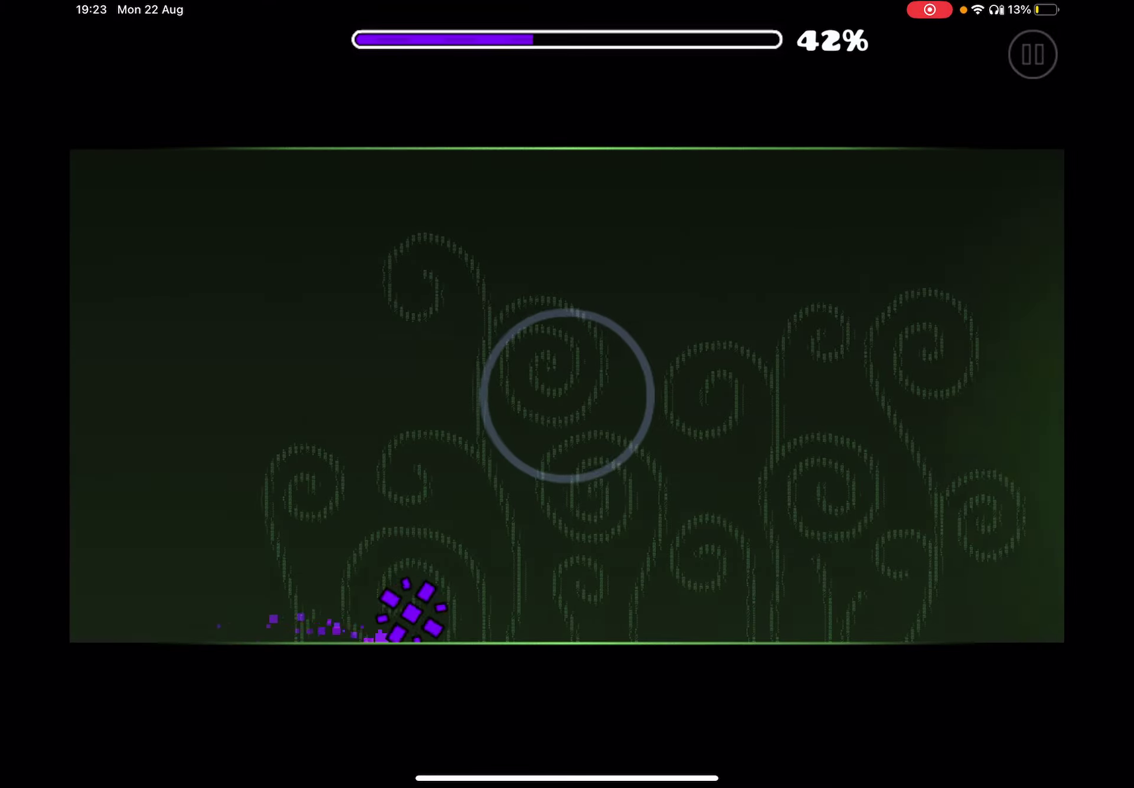
click(566, 393)
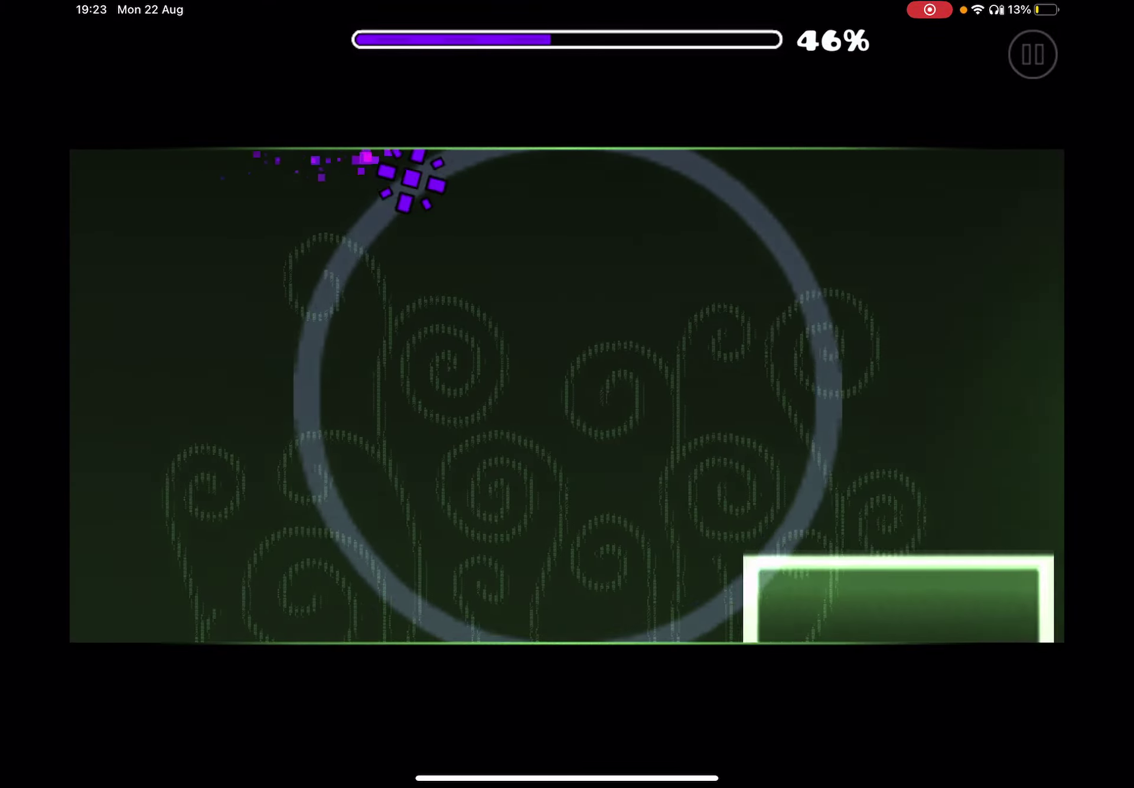
click(567, 394)
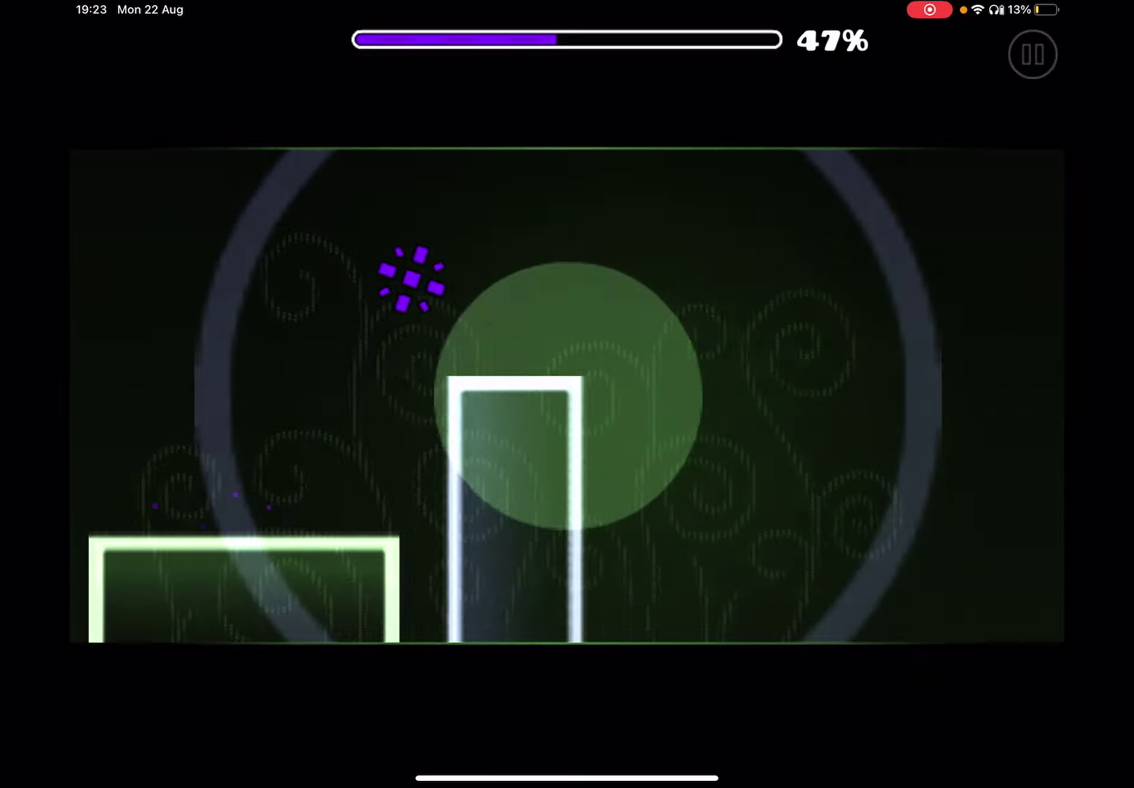
click(567, 394)
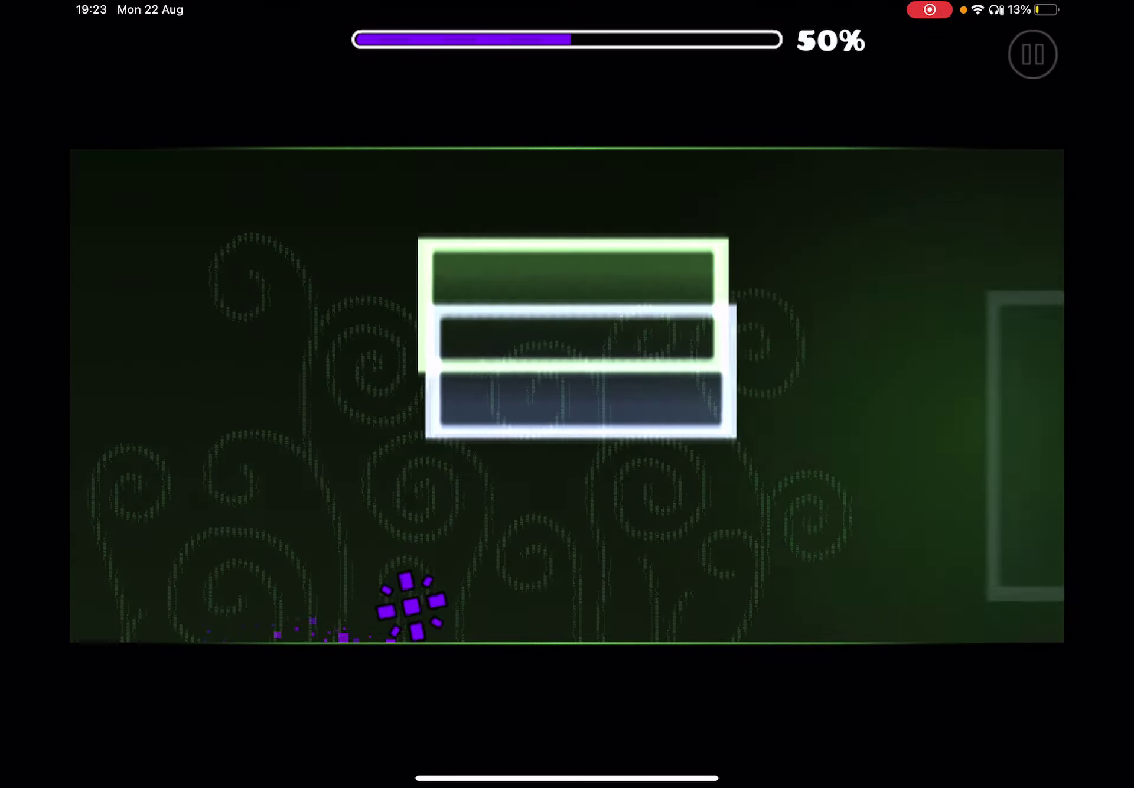
click(549, 442)
click(412, 611)
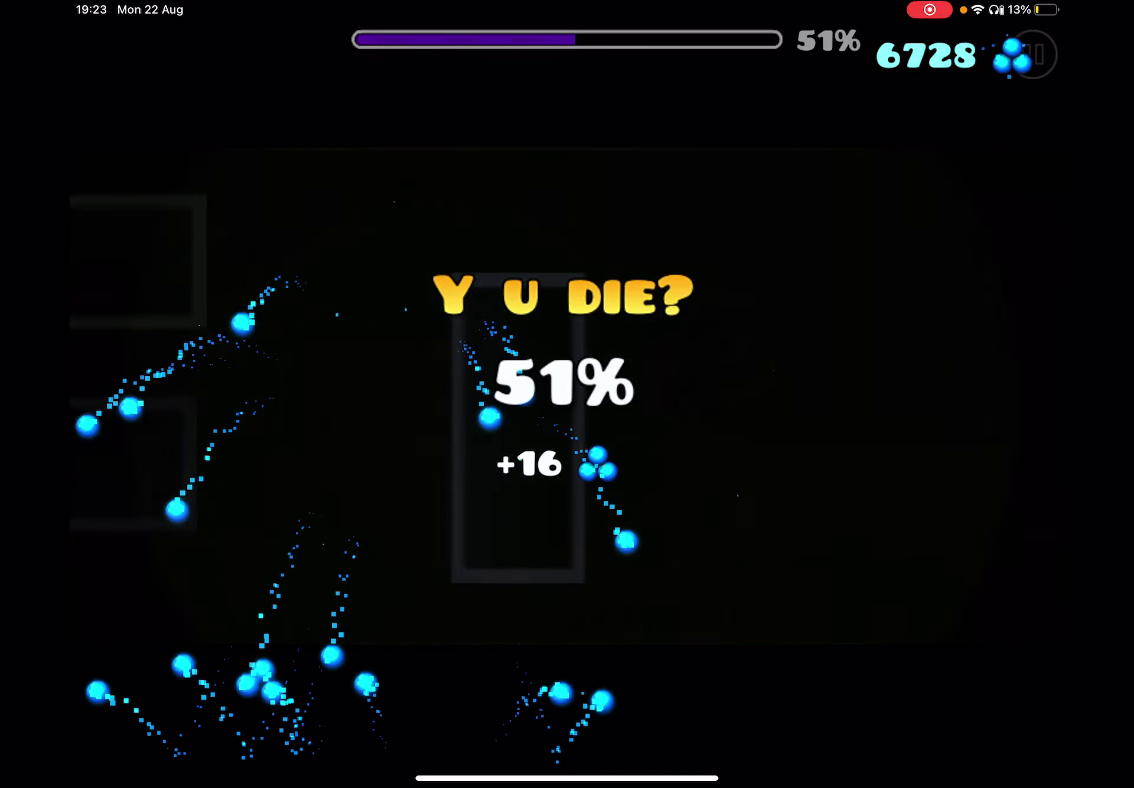
- Exit to the XXIX level page and look through its leaderboard and comments
click(1032, 55)
click(1005, 203)
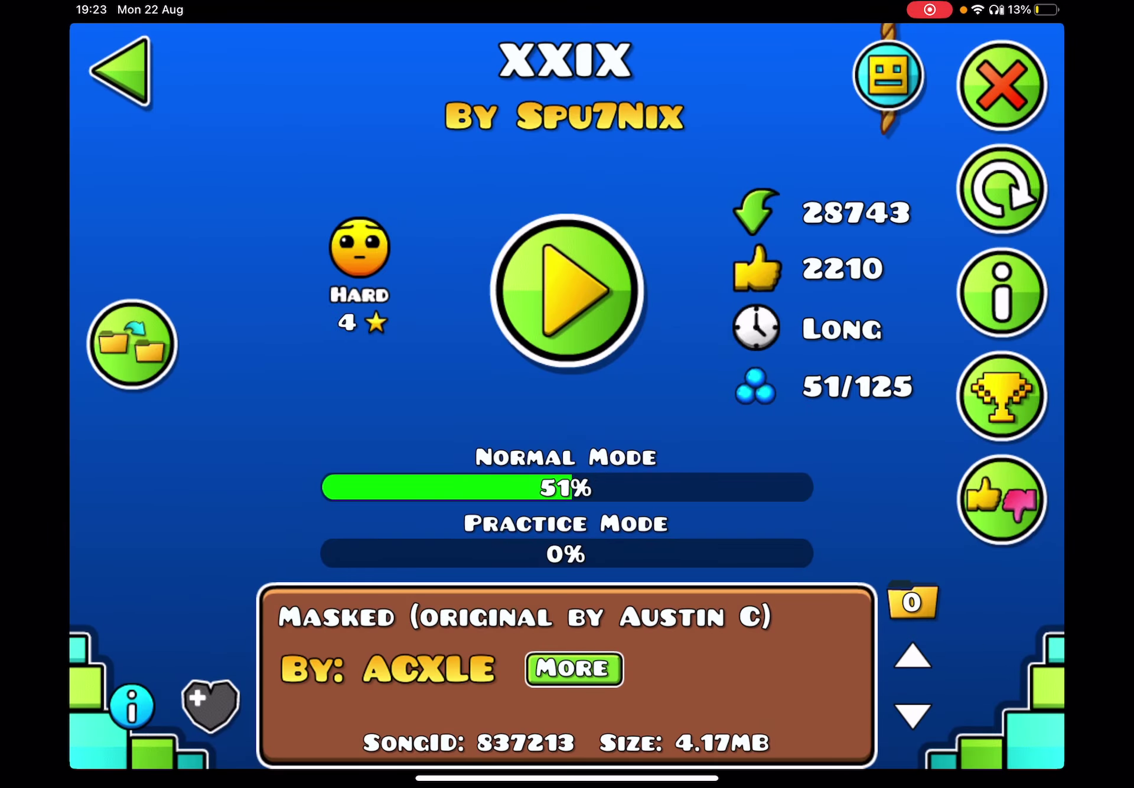
click(1005, 394)
click(131, 117)
click(567, 402)
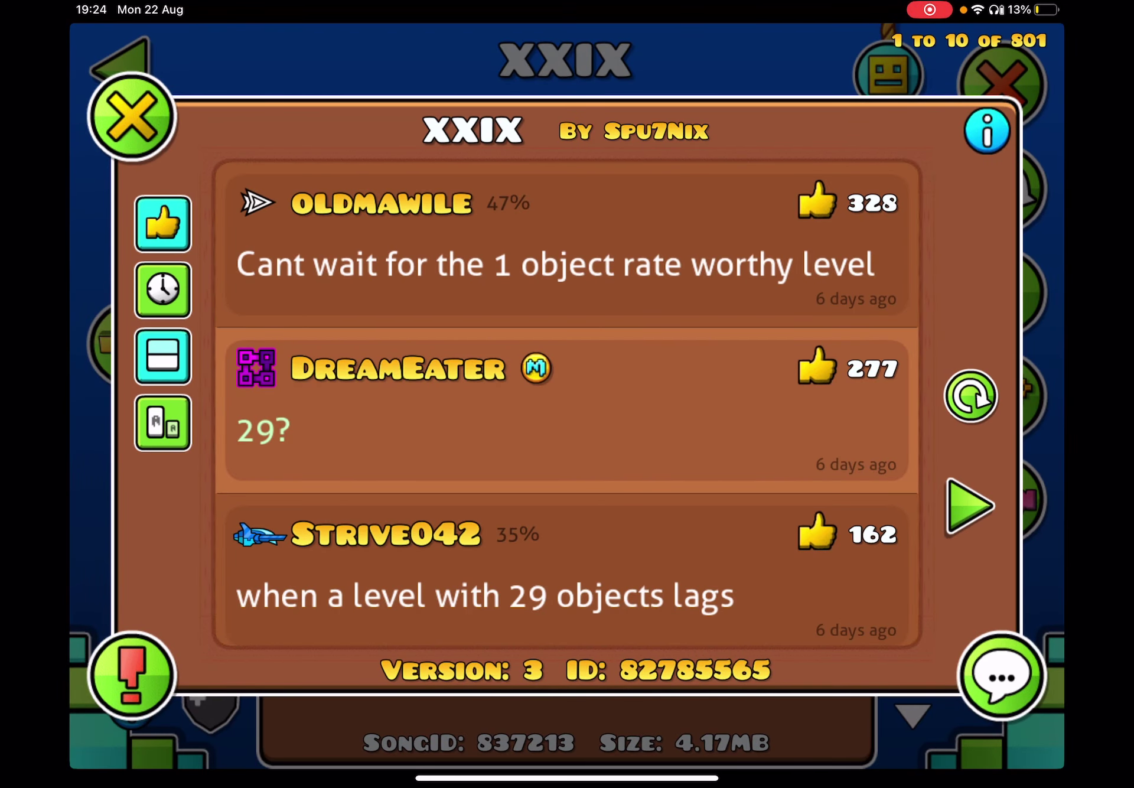
scroll(567, 401, down, 3)
scroll(567, 402, down, 2)
scroll(567, 402, down, 2)
scroll(566, 402, down, 3)
scroll(567, 402, down, 3)
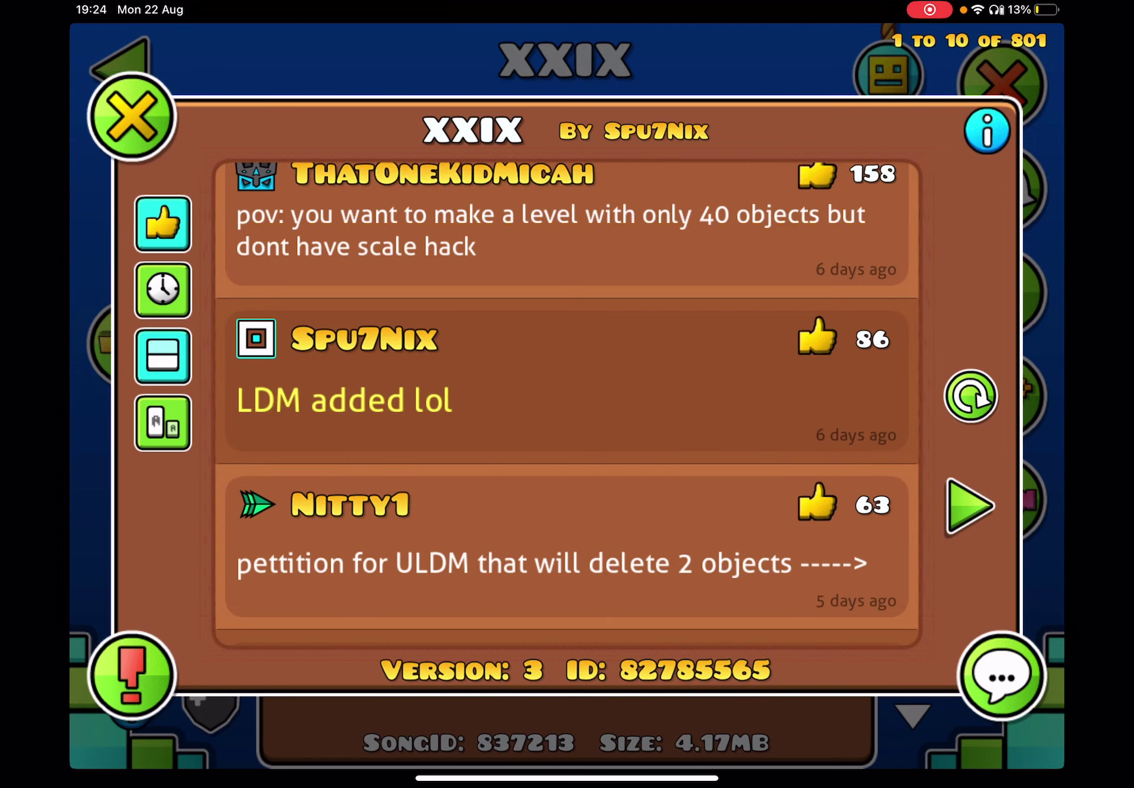
click(131, 117)
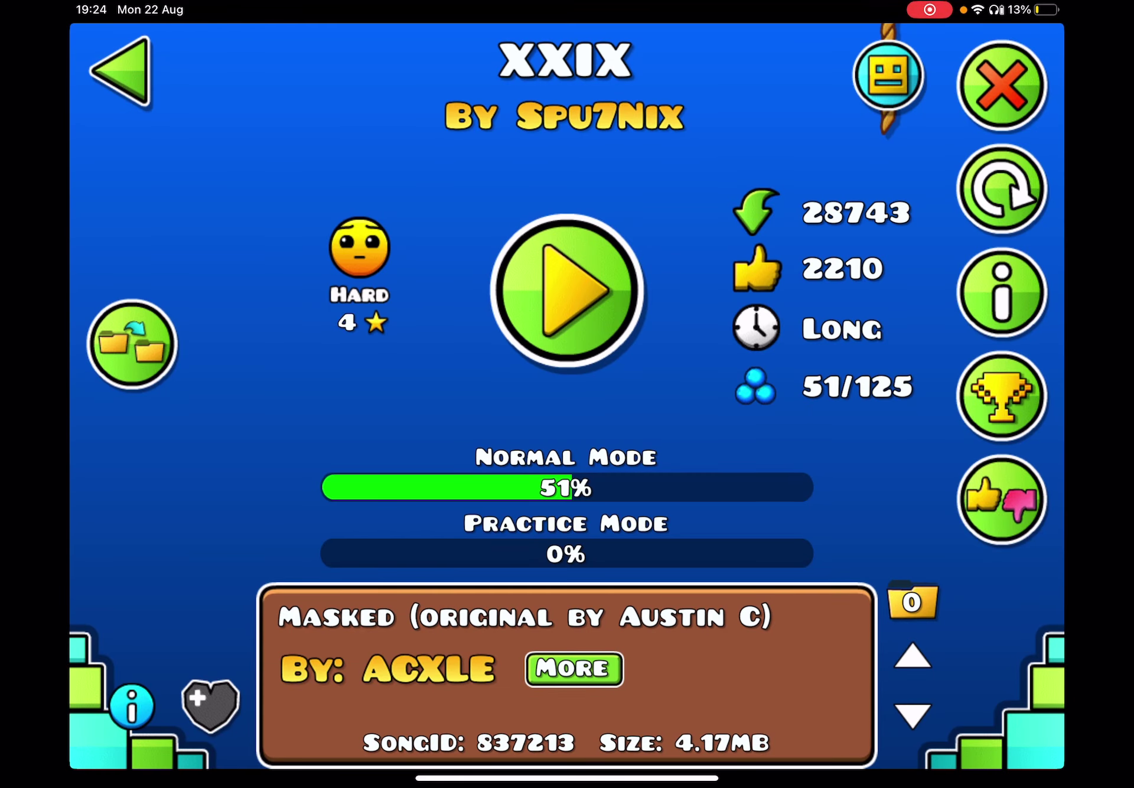
- Clone XXIX into an editable copy
click(132, 343)
- Open the cloned level in the editor and run a quick playtest from the start
click(636, 476)
click(363, 447)
click(1022, 64)
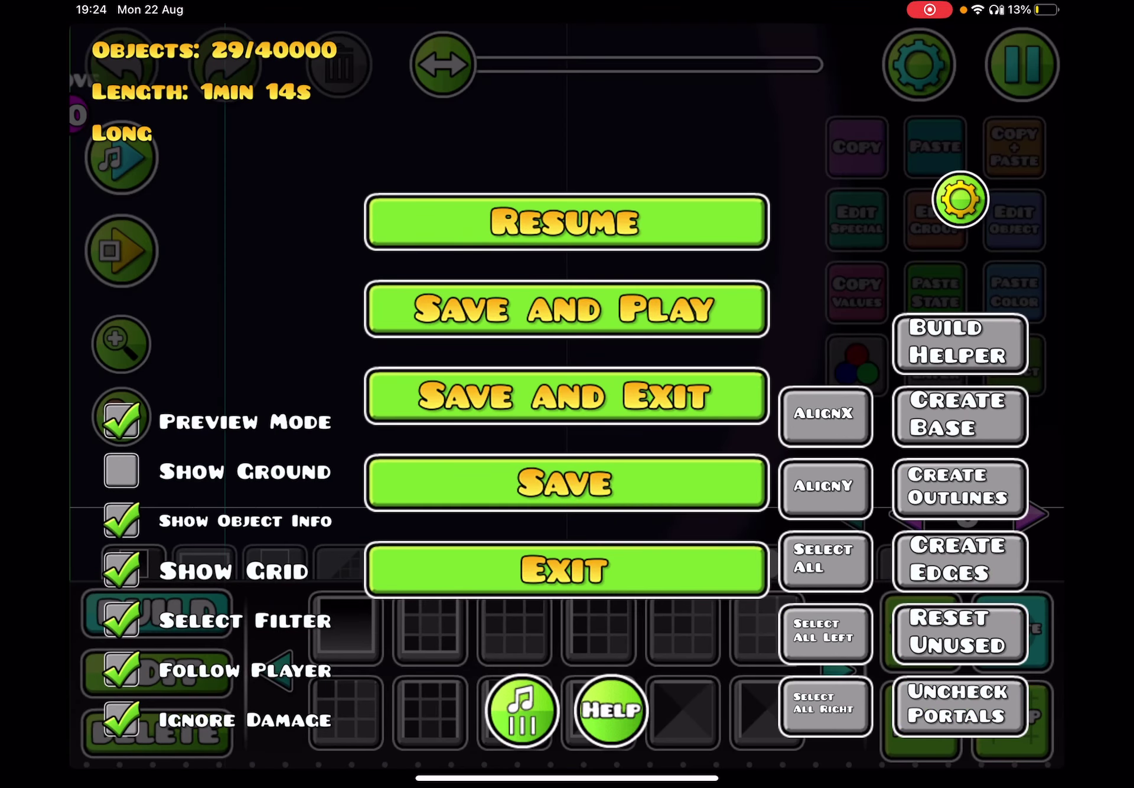
click(565, 221)
click(556, 563)
drag(620, 310, 443, 310)
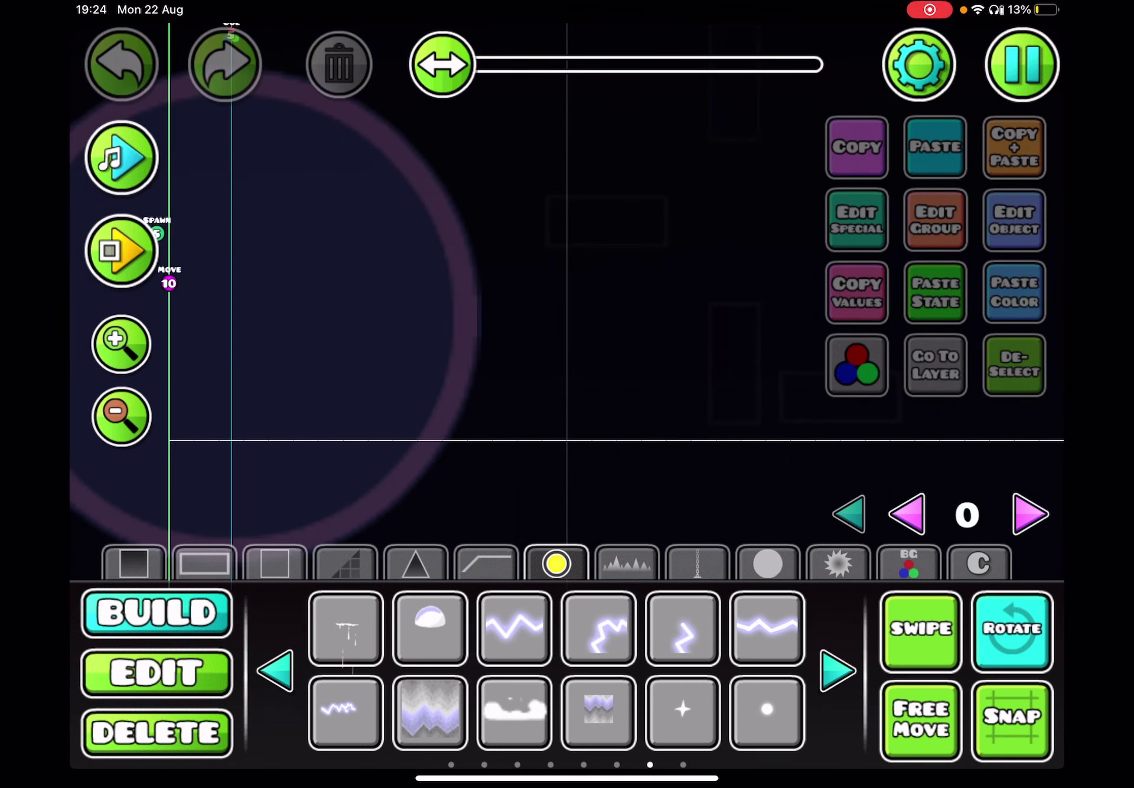
click(122, 251)
click(121, 250)
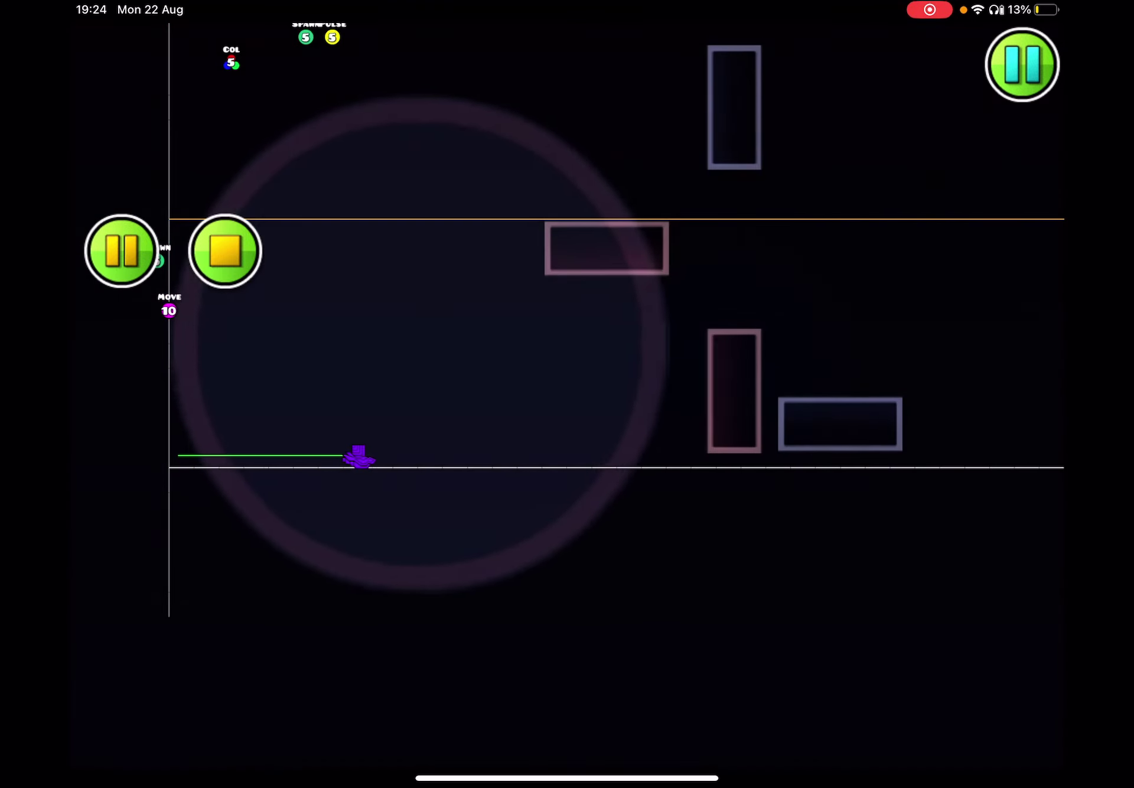
click(225, 251)
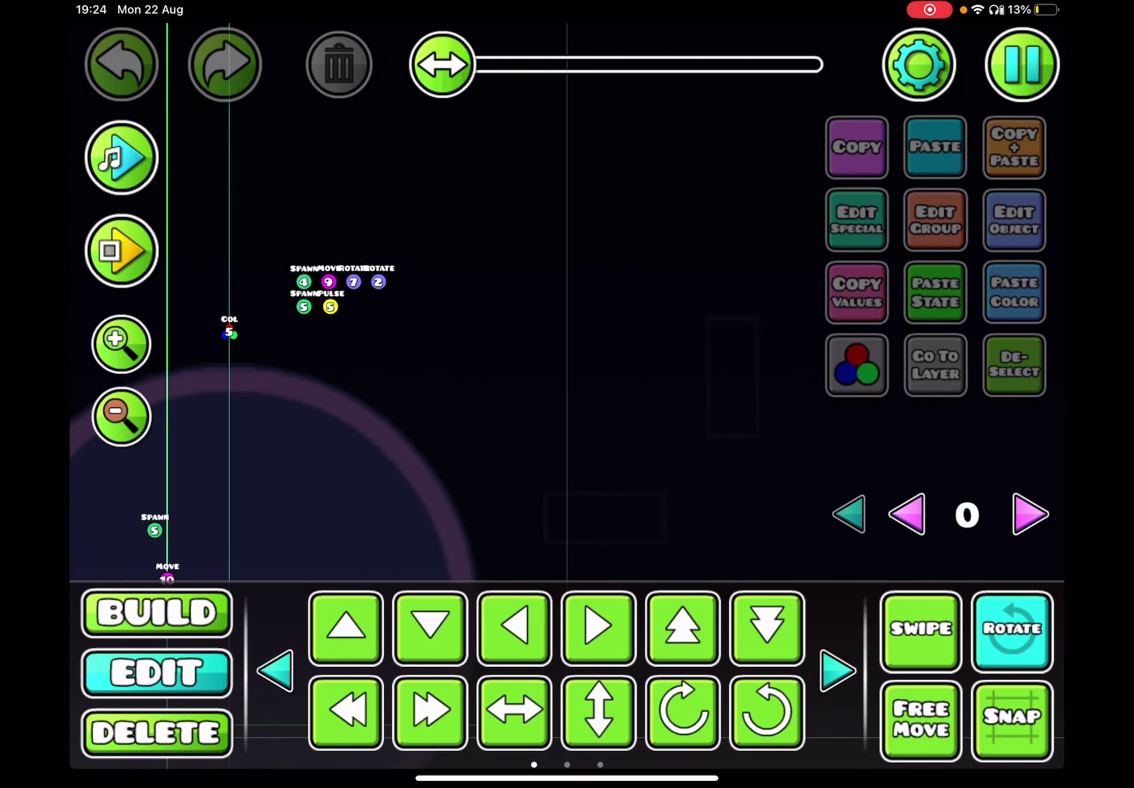
- Delete the existing colour trigger and save-and-play to check the result
click(157, 731)
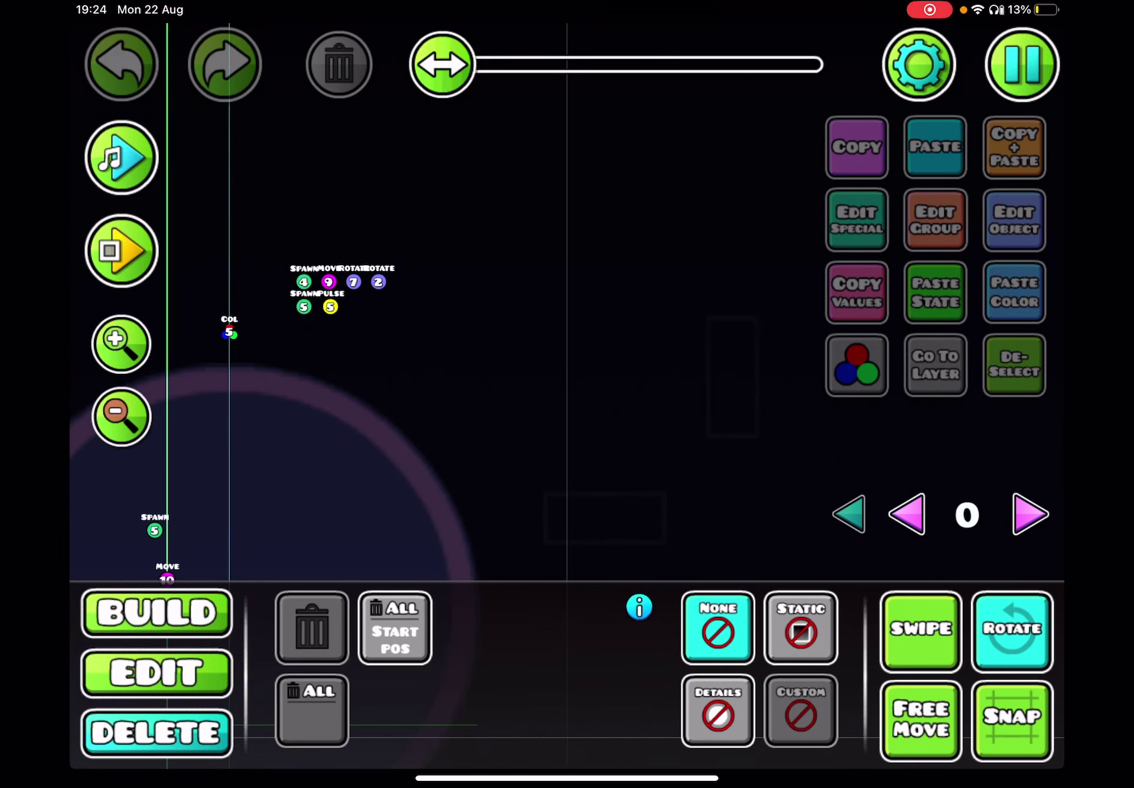
click(229, 332)
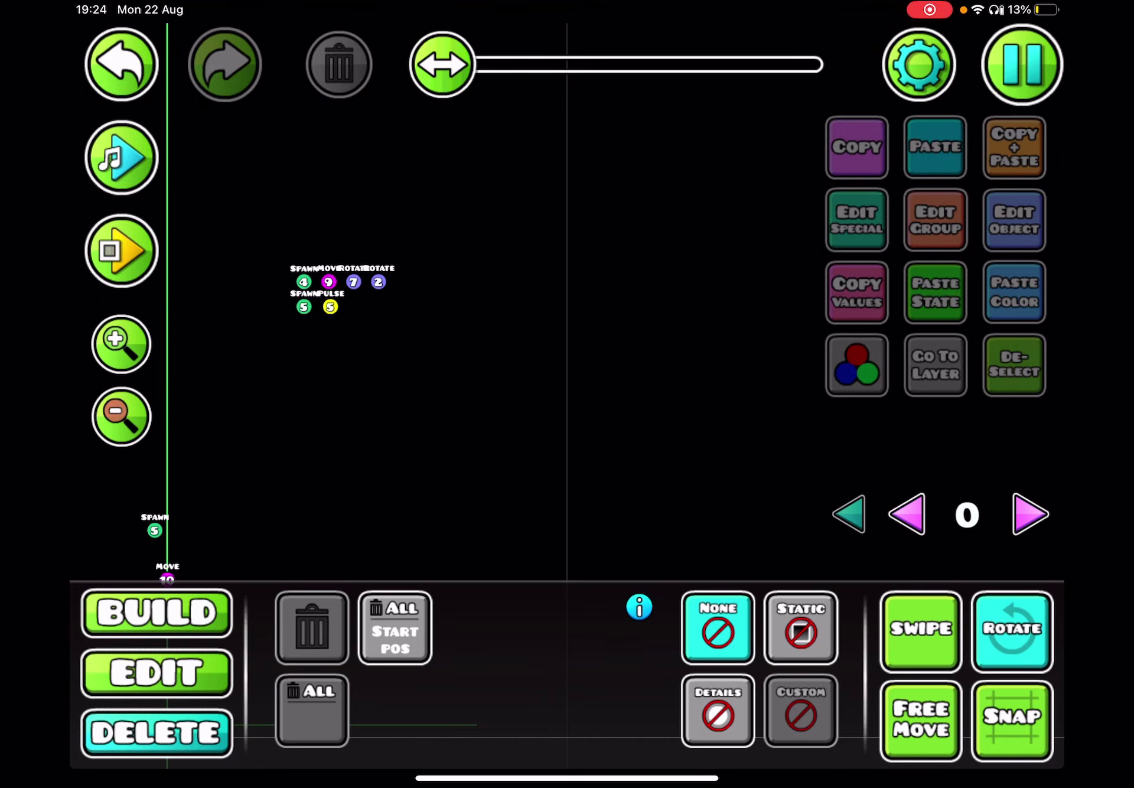
click(1023, 64)
click(565, 221)
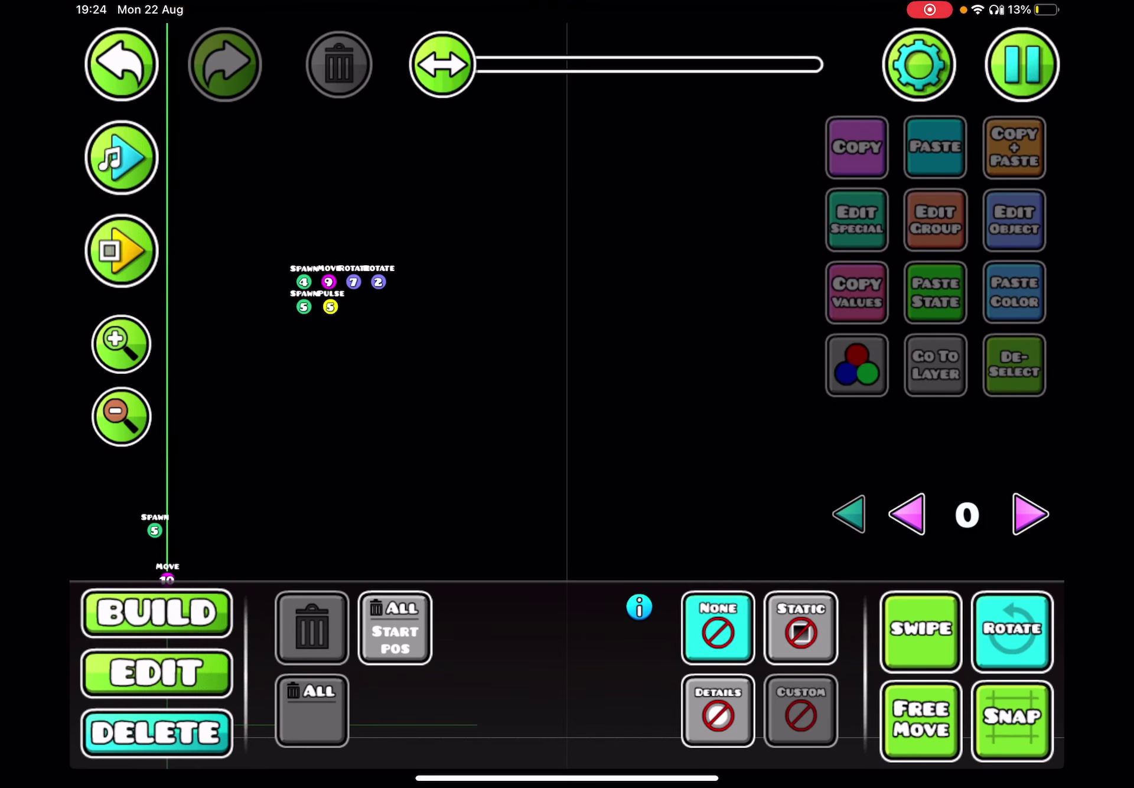
click(1023, 64)
click(562, 308)
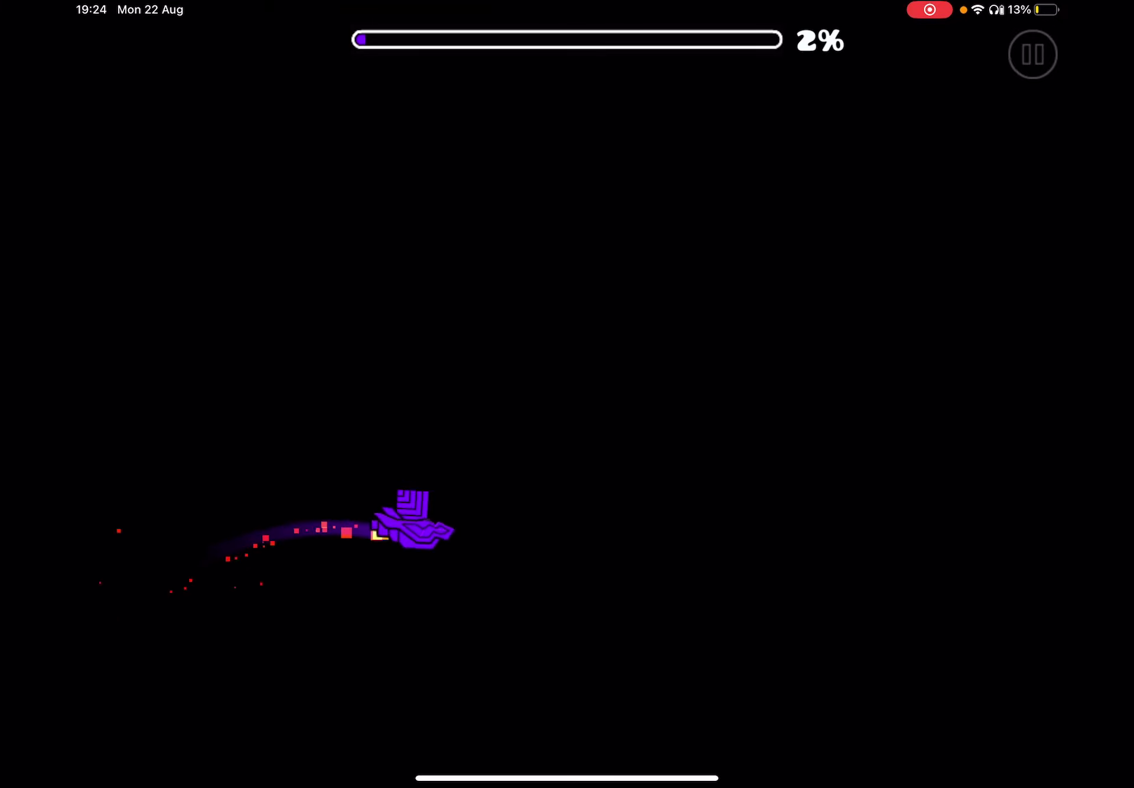
click(226, 458)
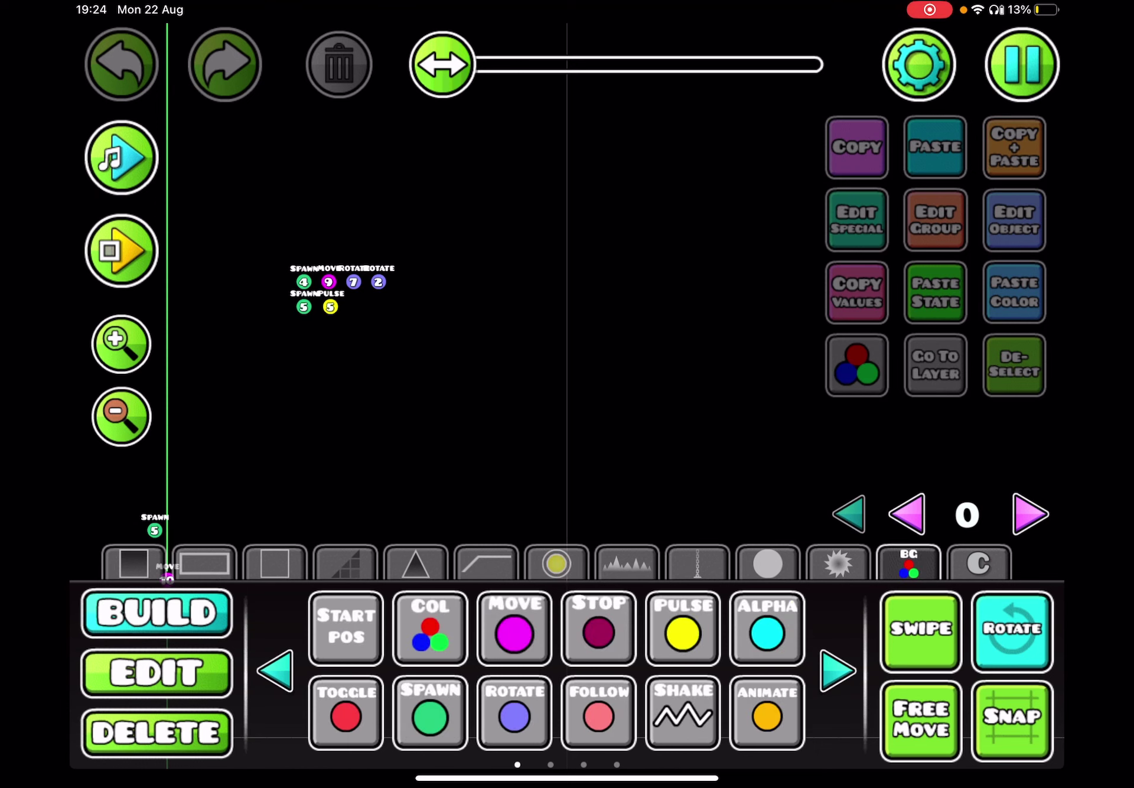
- Place a new Color trigger set to white and playtest so the large circle turns pale grey
click(355, 328)
click(1015, 220)
click(990, 524)
click(567, 591)
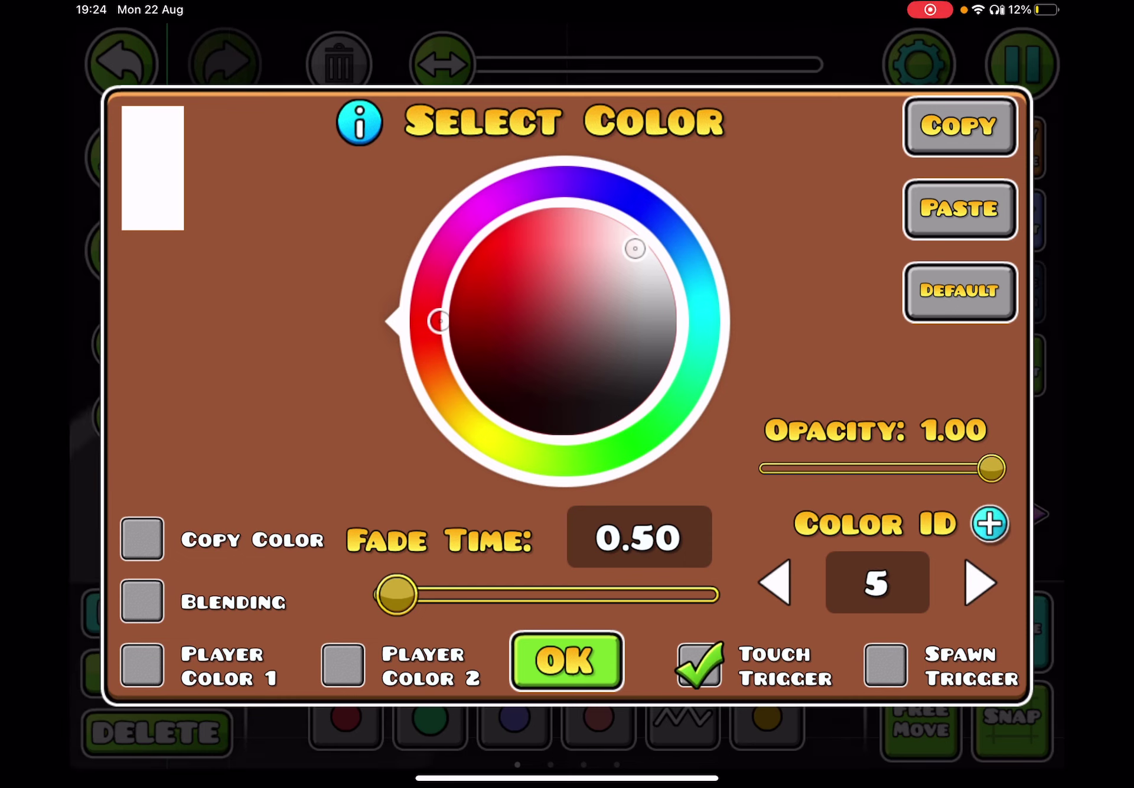
click(567, 661)
click(123, 250)
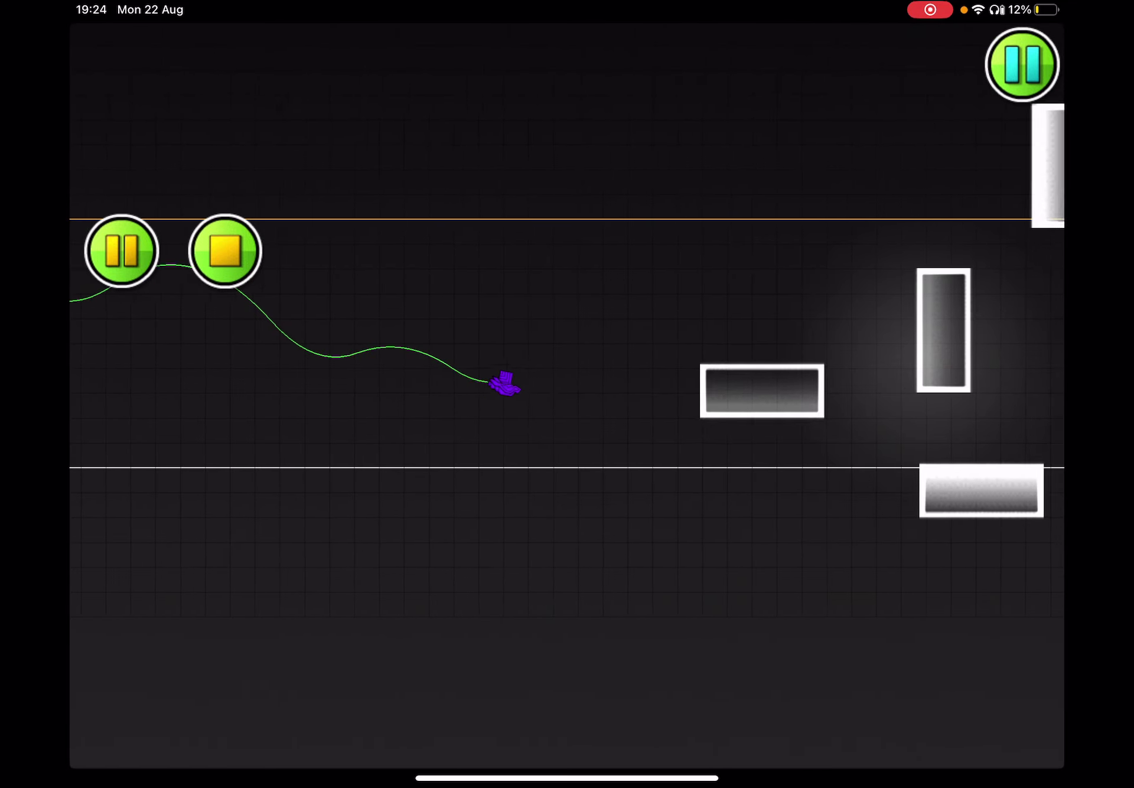
click(225, 250)
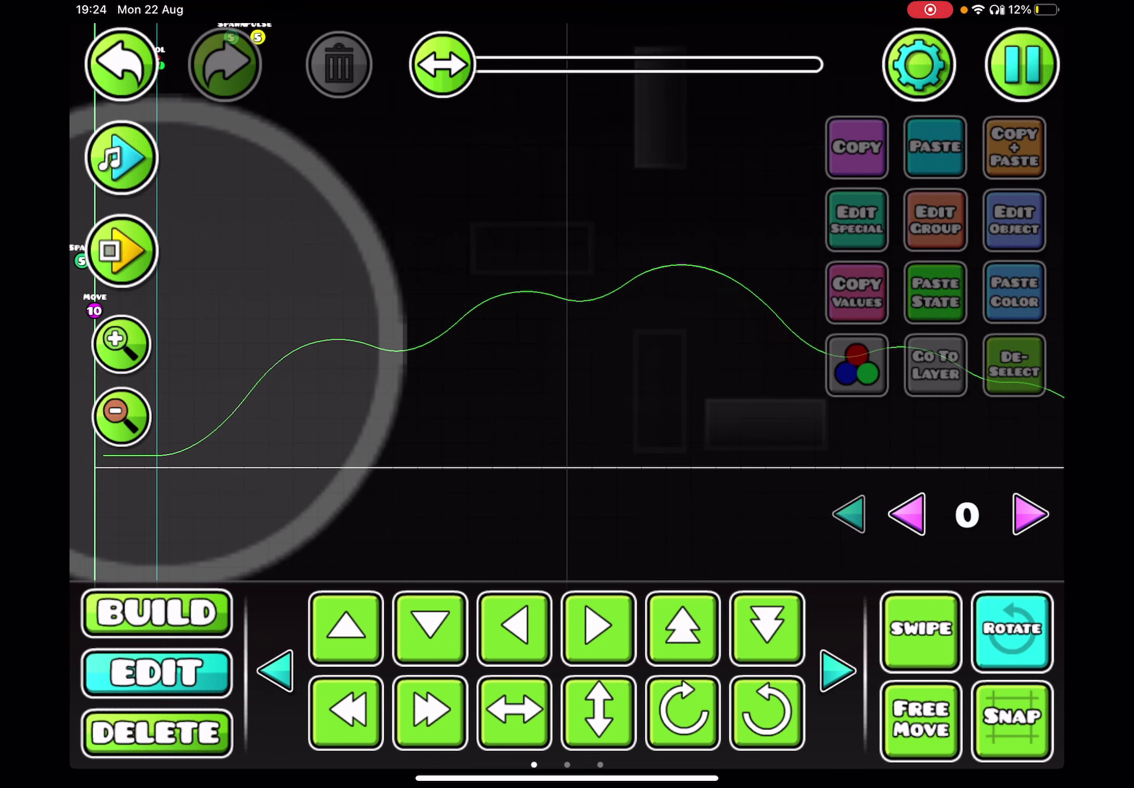
- Show objects on all layers and zoom in on the large circle decoration
click(907, 514)
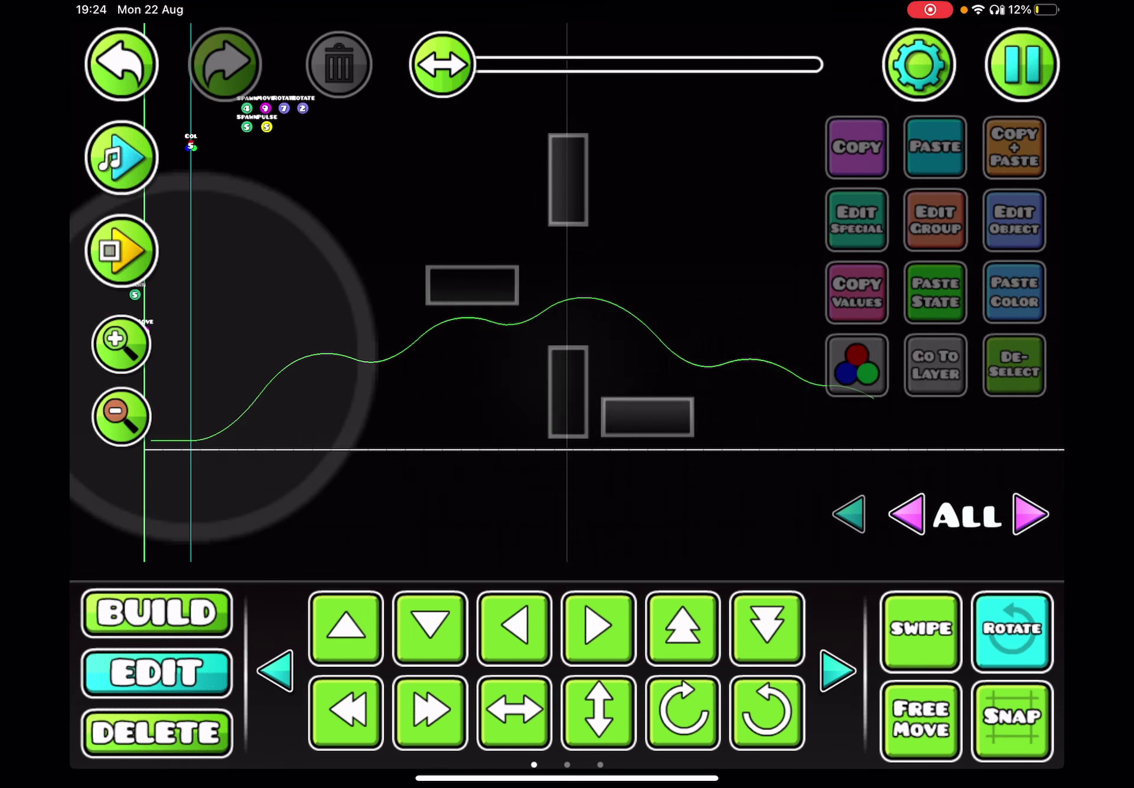
click(248, 372)
click(121, 342)
- Delete the two horizontal blocks and return to the start of the level
click(158, 732)
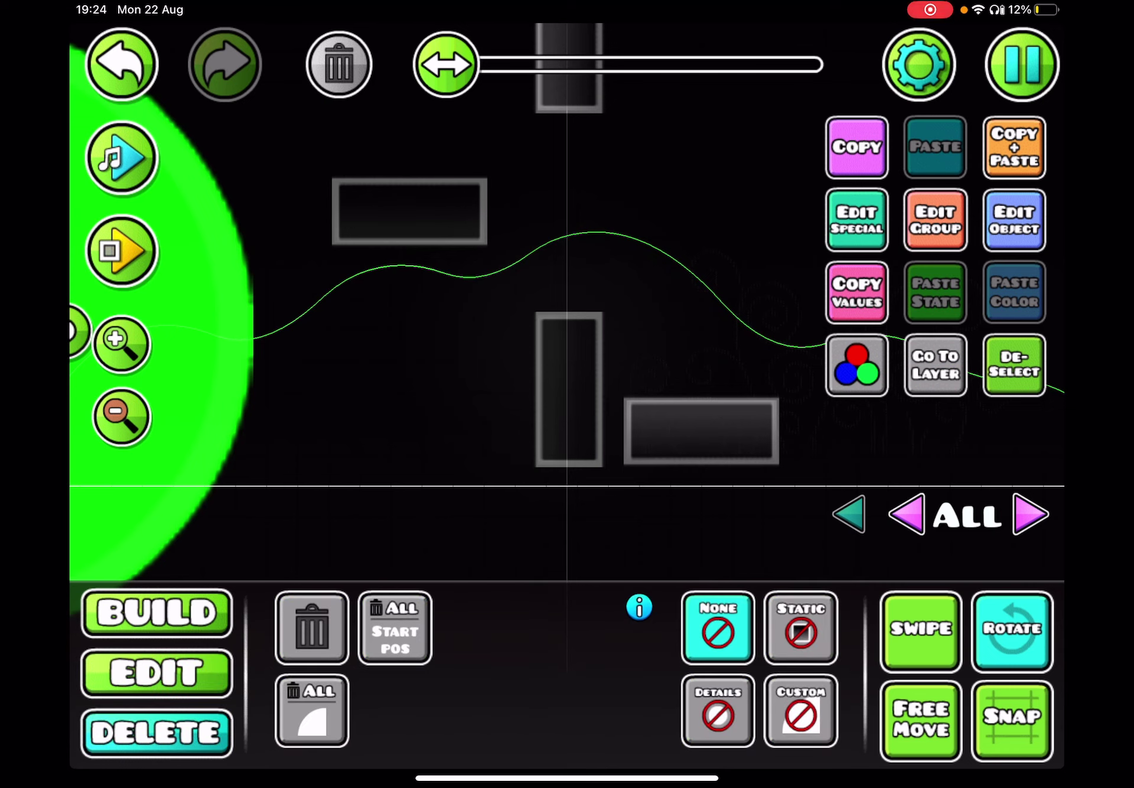
click(410, 211)
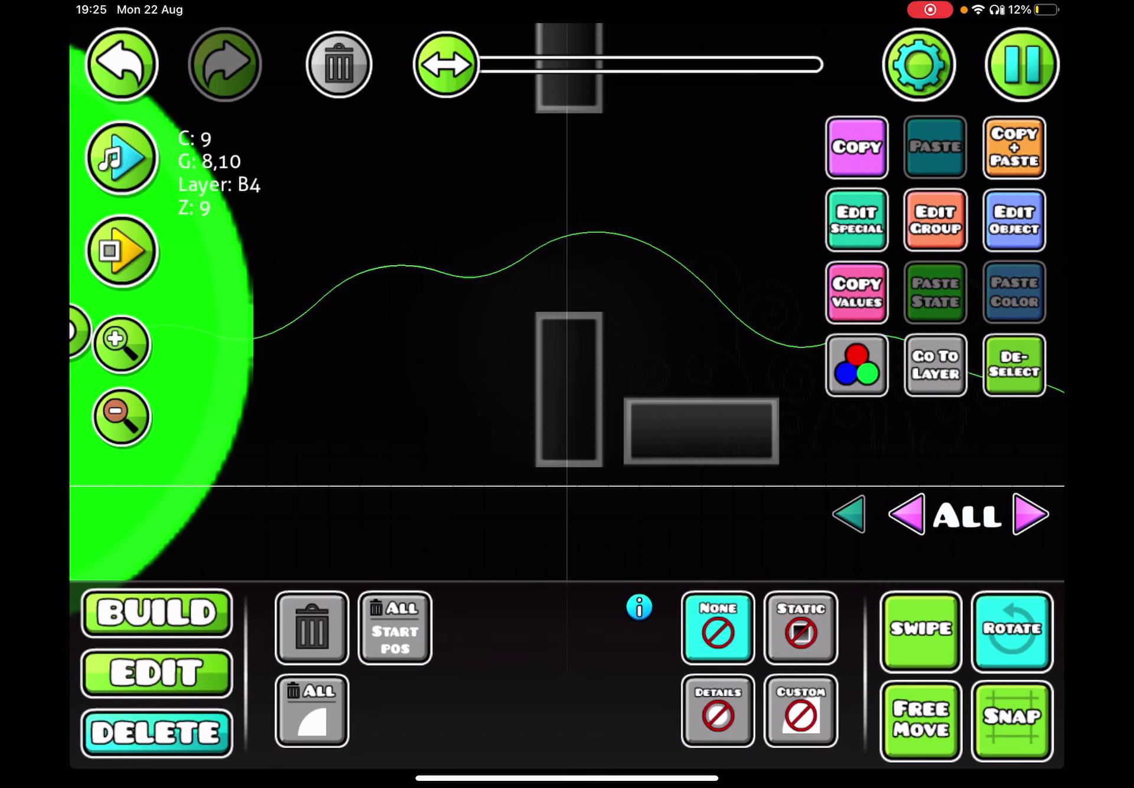
click(701, 431)
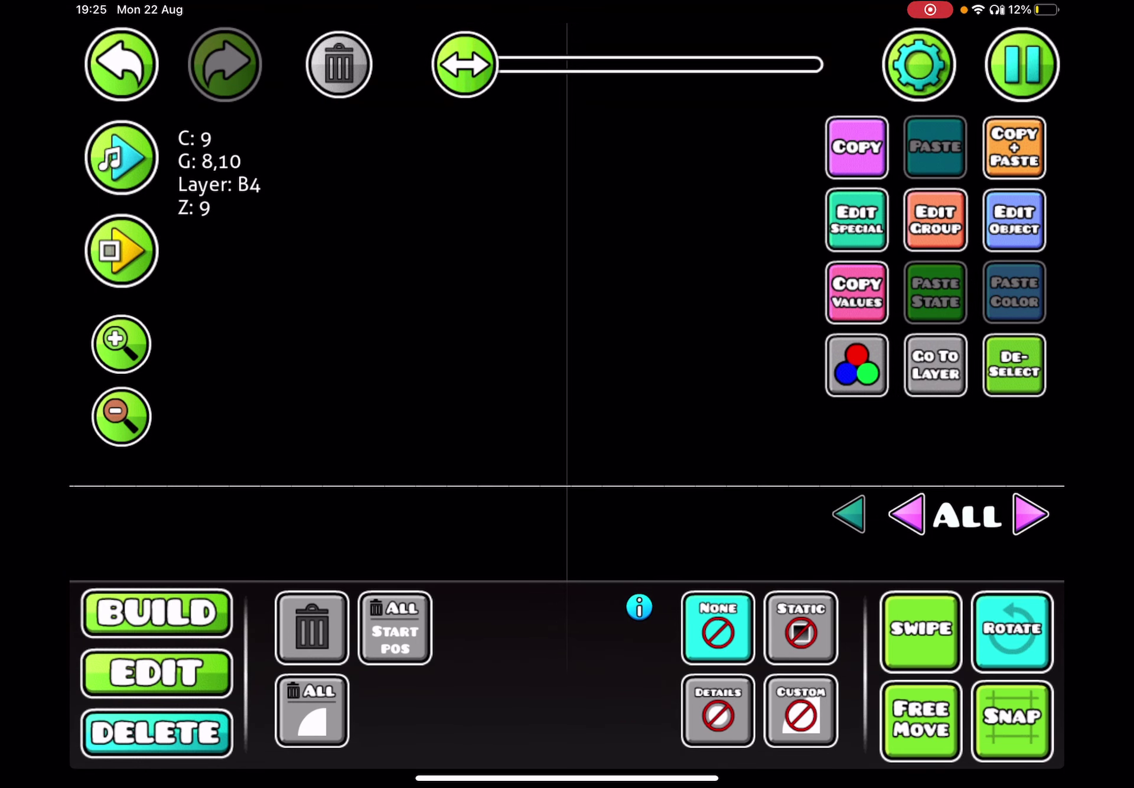
click(1022, 63)
click(566, 217)
drag(452, 64, 535, 64)
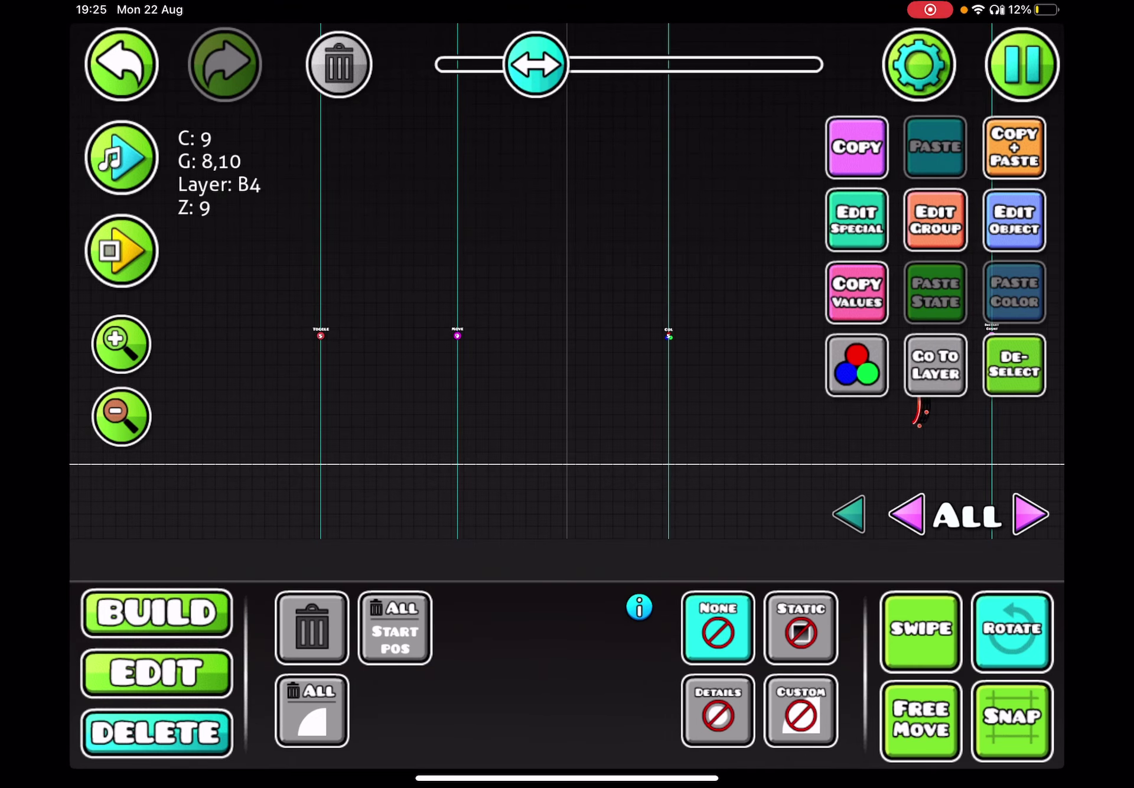
click(121, 158)
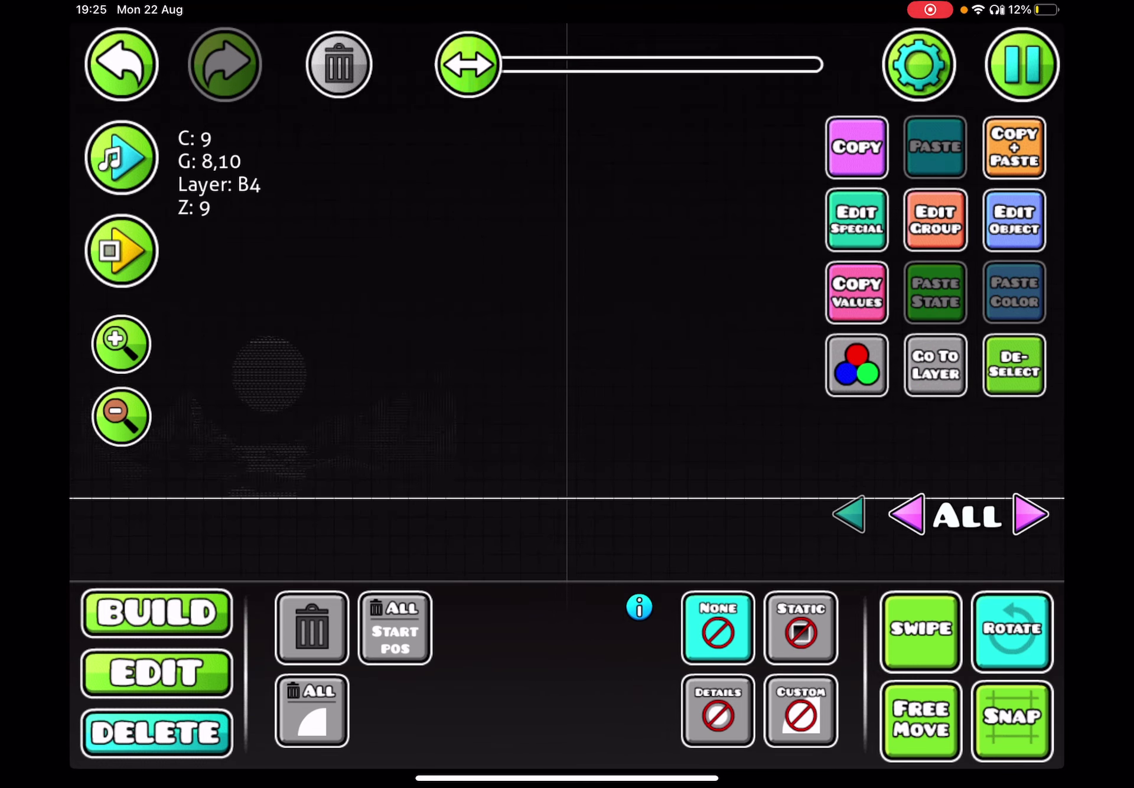
- Enable Swipe selection and playtest, holding the ship up past the two upright blocks
click(921, 629)
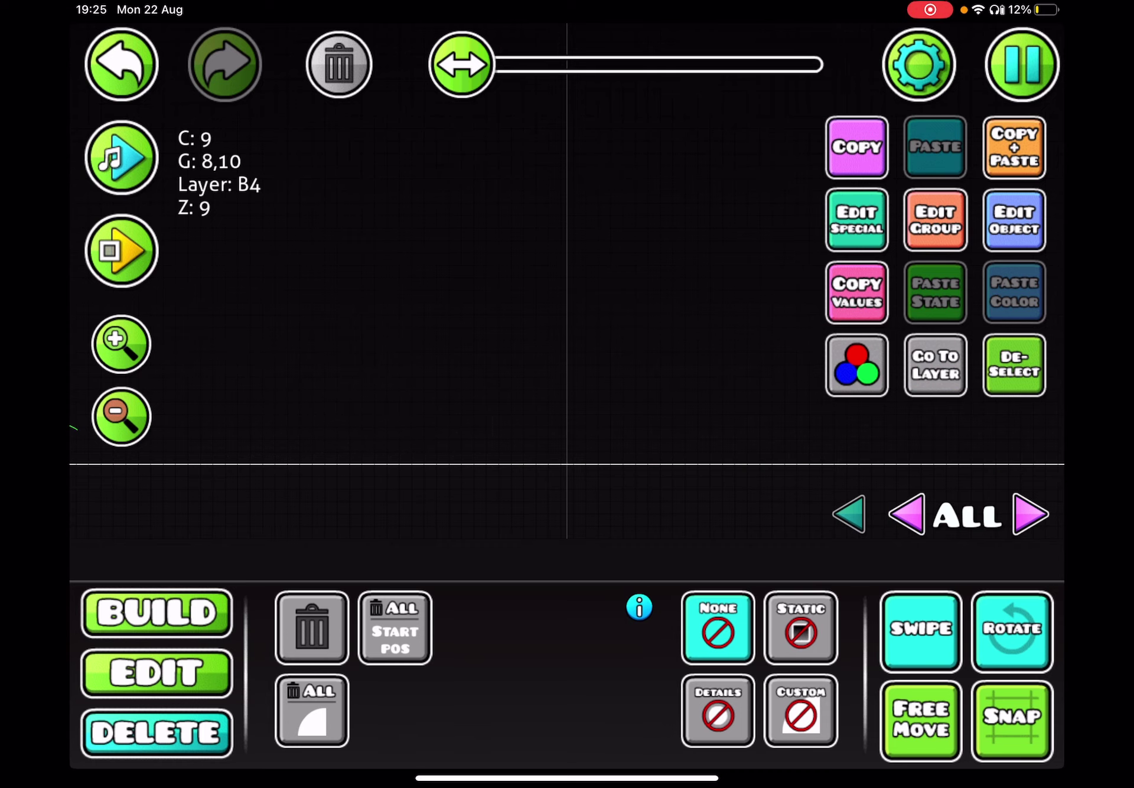
drag(462, 65, 442, 64)
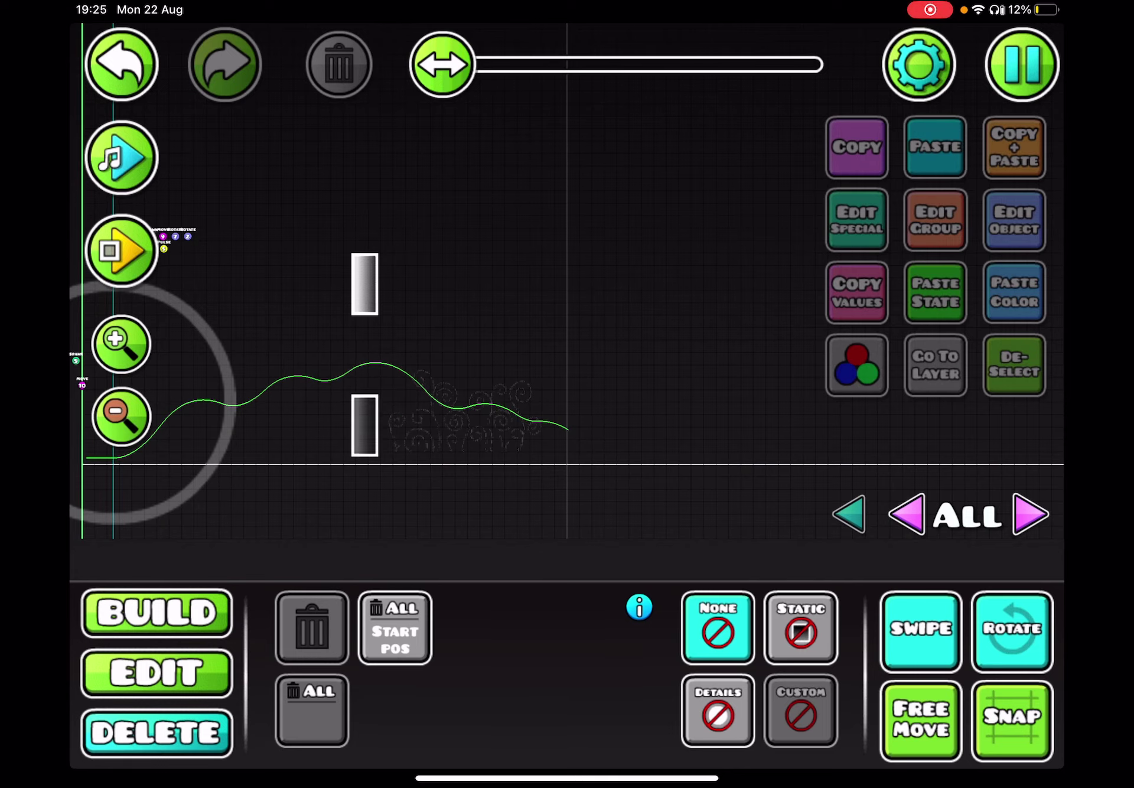
click(122, 251)
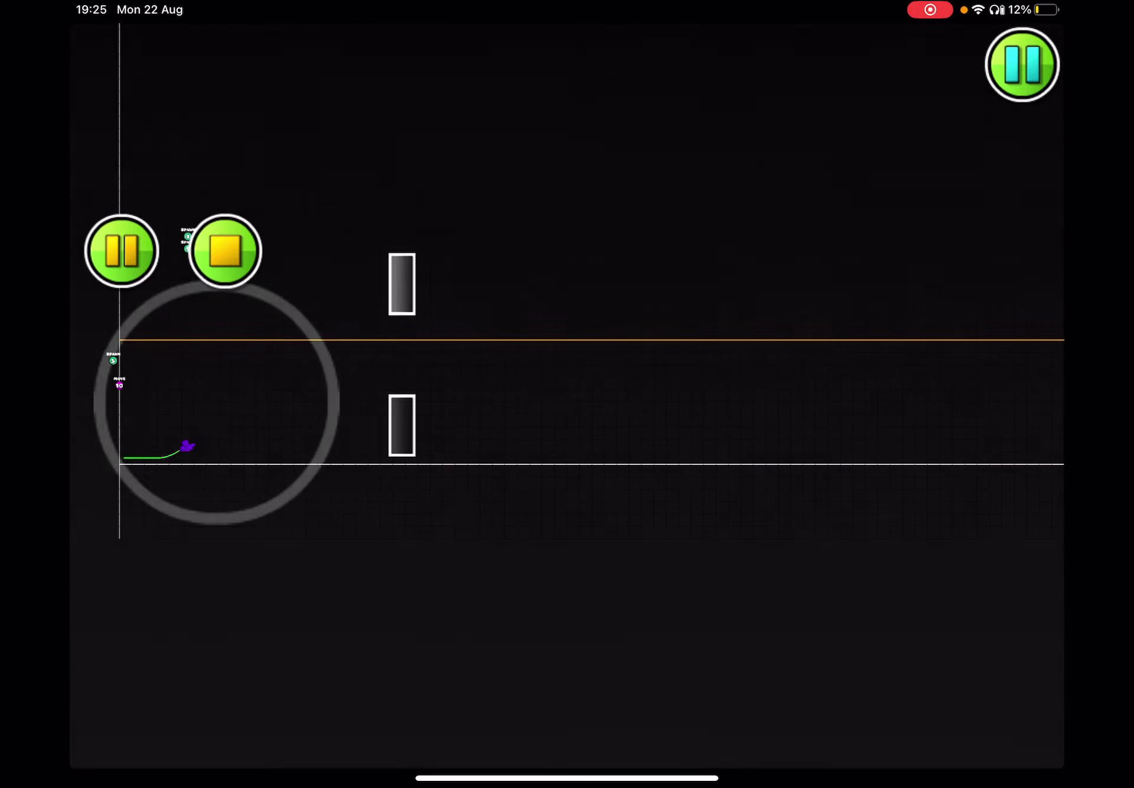
drag(222, 403, 349, 403)
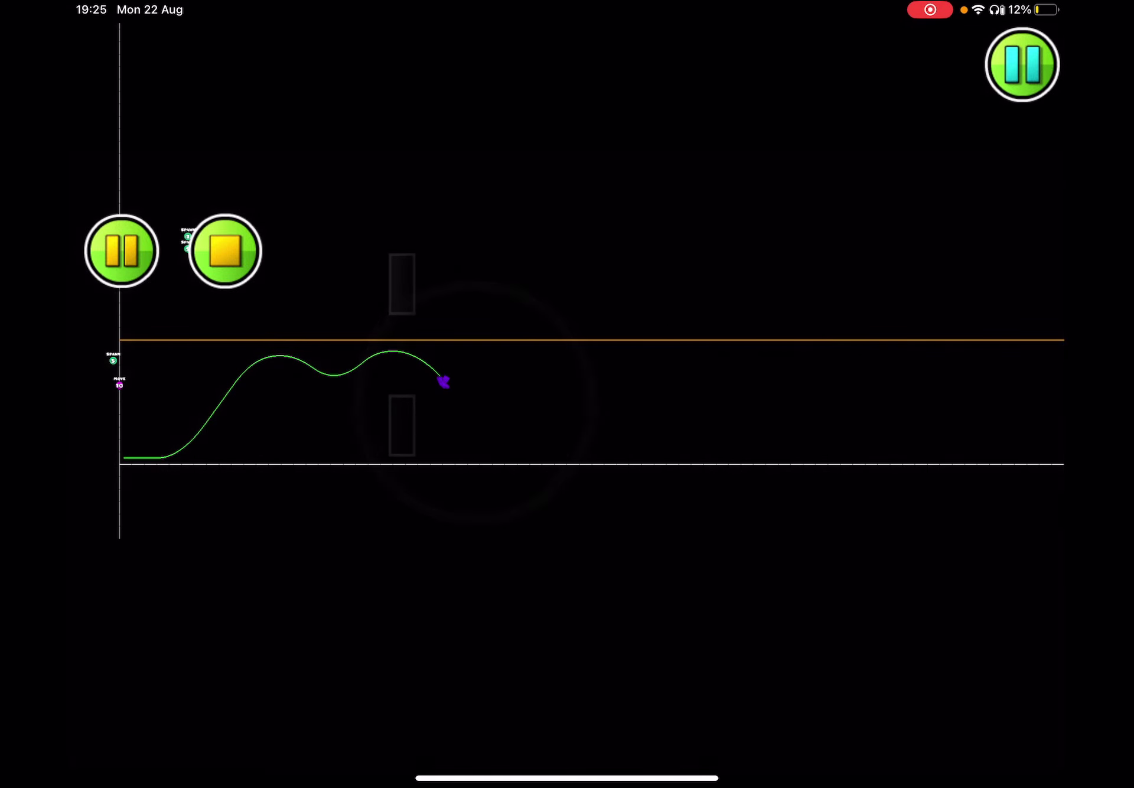
drag(567, 398, 567, 398)
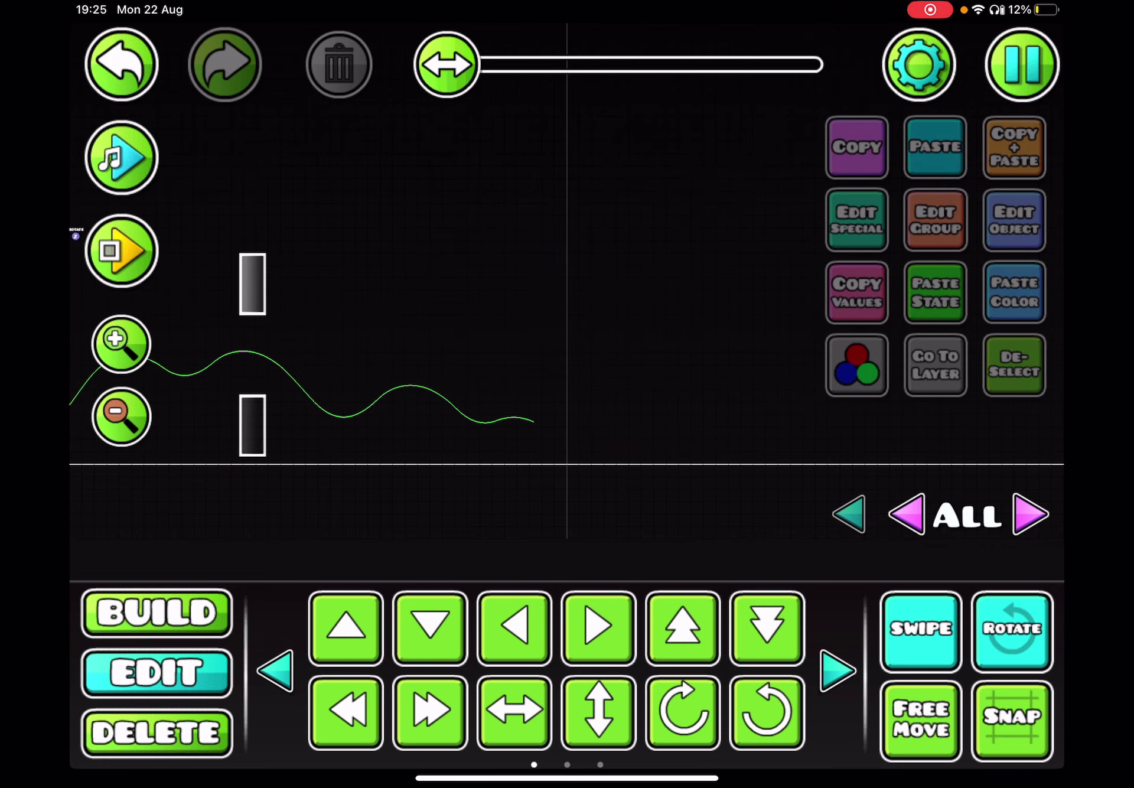
- Scroll to the far end of the level and zoom in on the spiral decoration
mouse_move(447, 64)
mouse_down()
mouse_move(815, 64)
mouse_move(797, 63)
mouse_up()
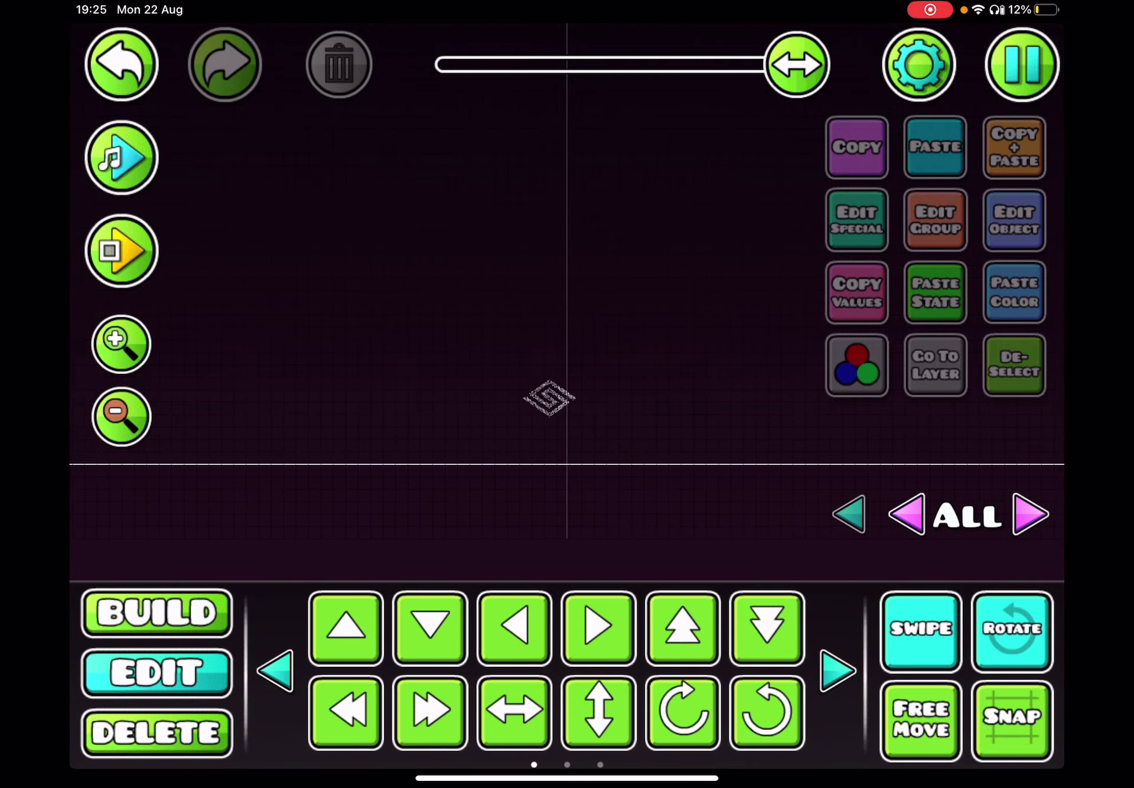
click(122, 344)
click(122, 343)
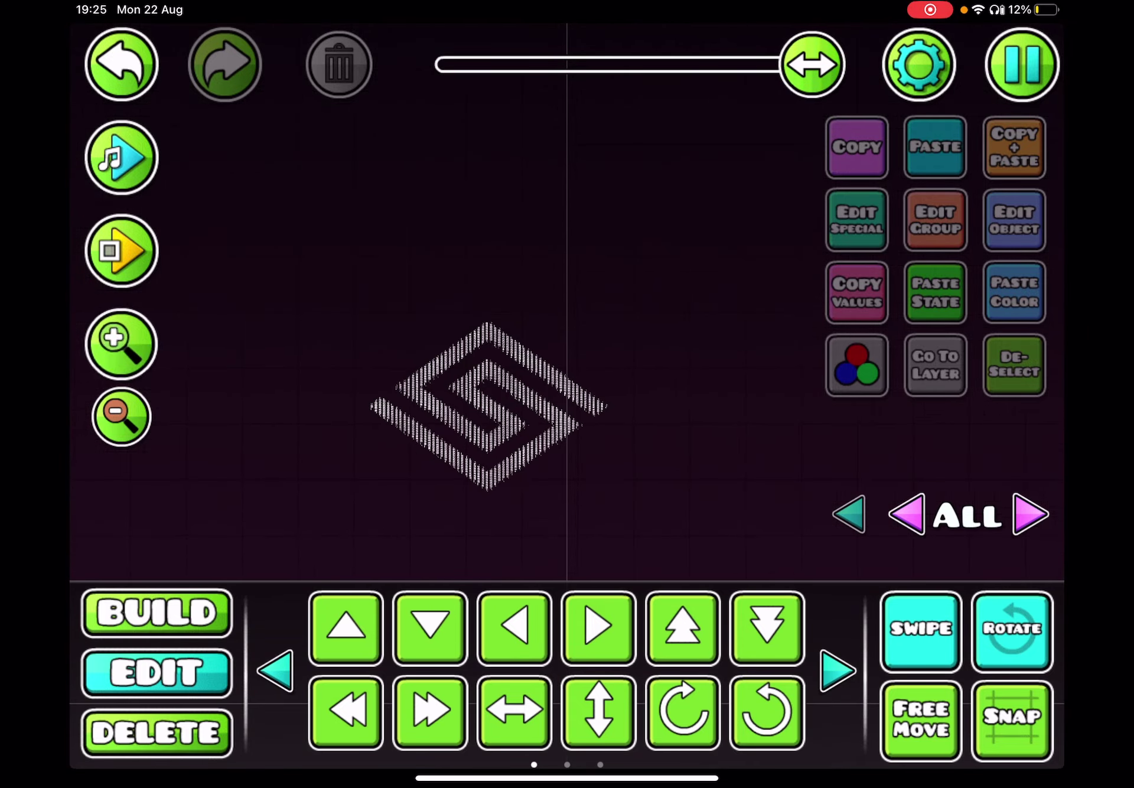
click(122, 344)
click(122, 344)
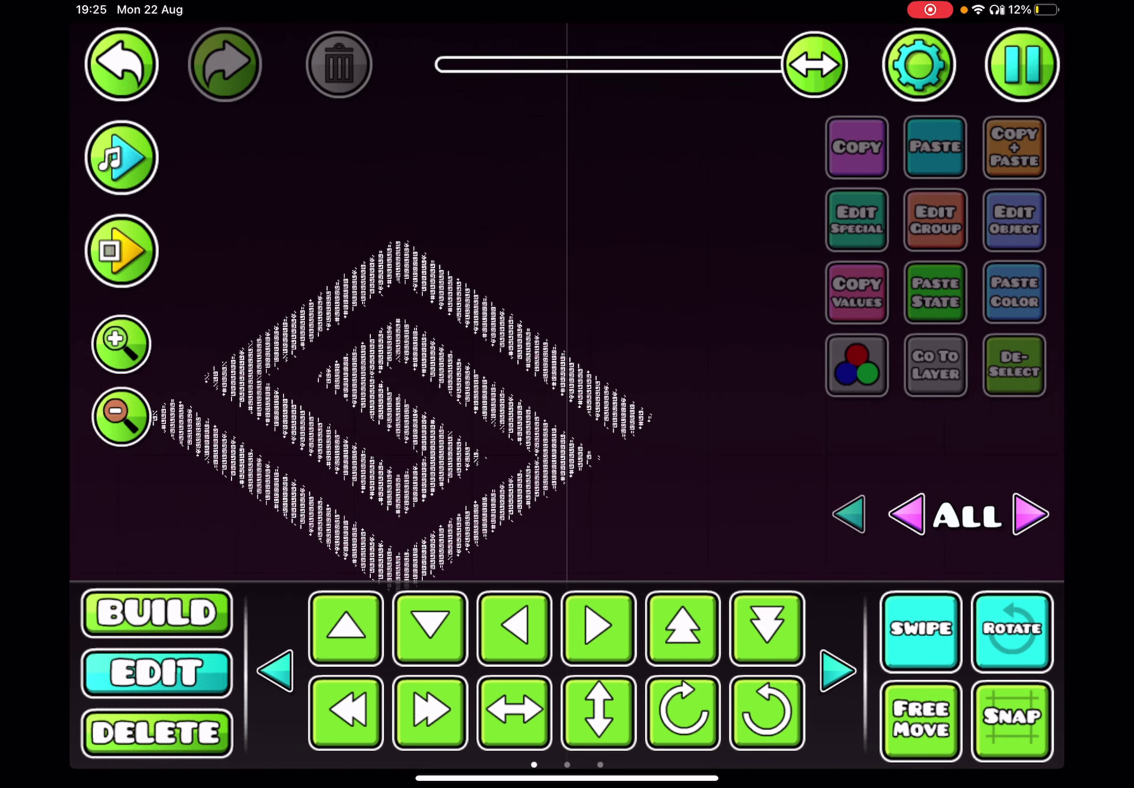
click(122, 344)
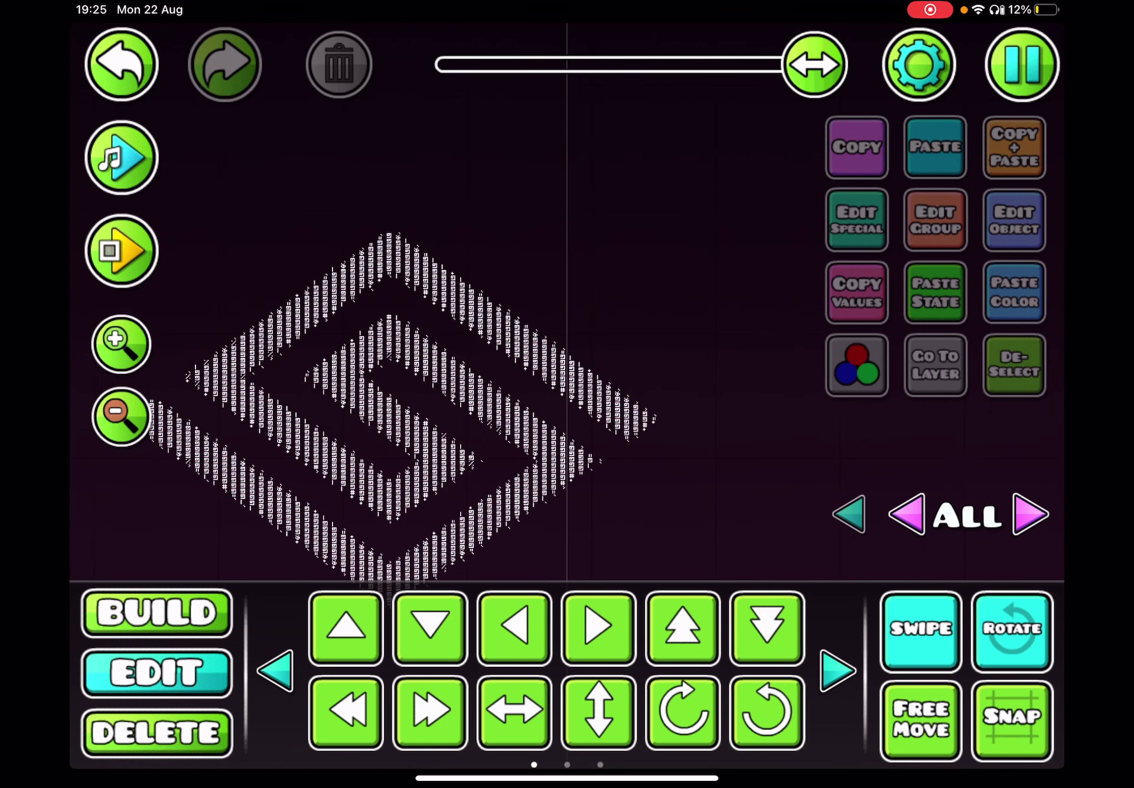
- Swipe-select and rotate the spiral decoration, then switch to Delete mode
drag(509, 407, 567, 491)
scroll(461, 495, down, 5)
mouse_move(567, 493)
mouse_down()
mouse_move(541, 460)
mouse_move(584, 544)
mouse_up()
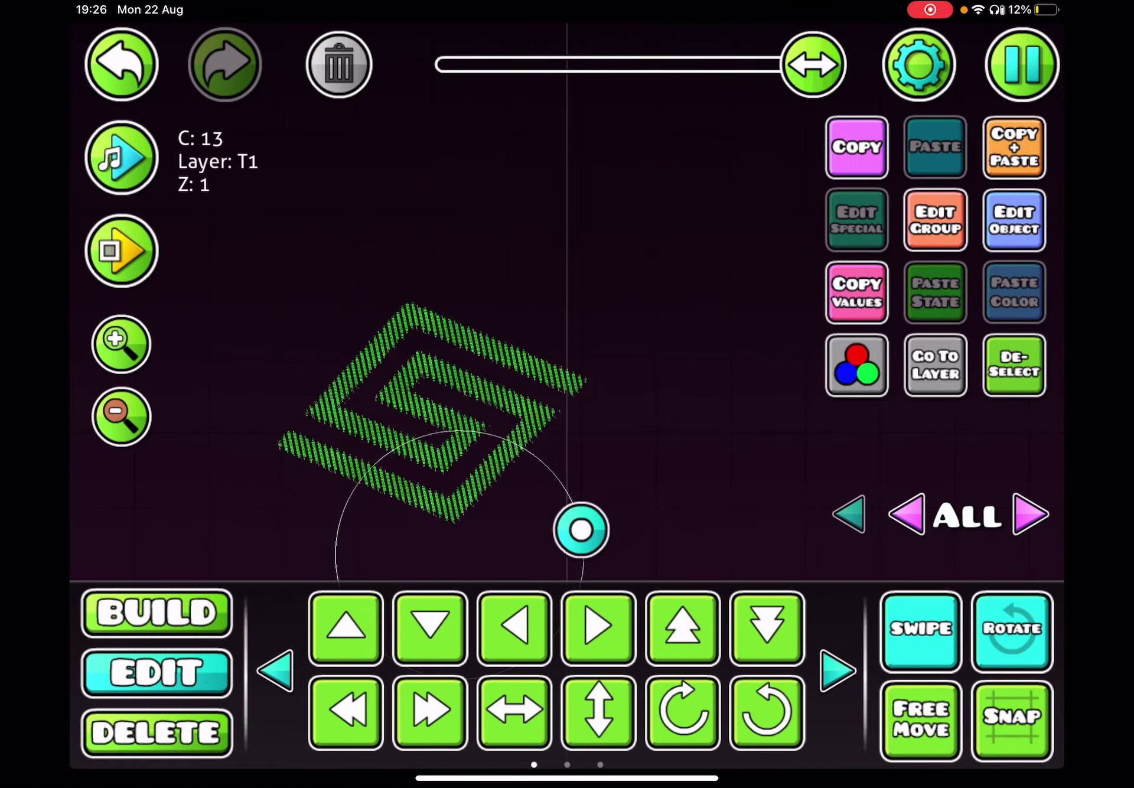
mouse_move(584, 543)
mouse_down()
mouse_move(532, 456)
mouse_move(582, 528)
mouse_up()
click(157, 731)
- Trash the spiral decoration and Save and Play the level
click(312, 628)
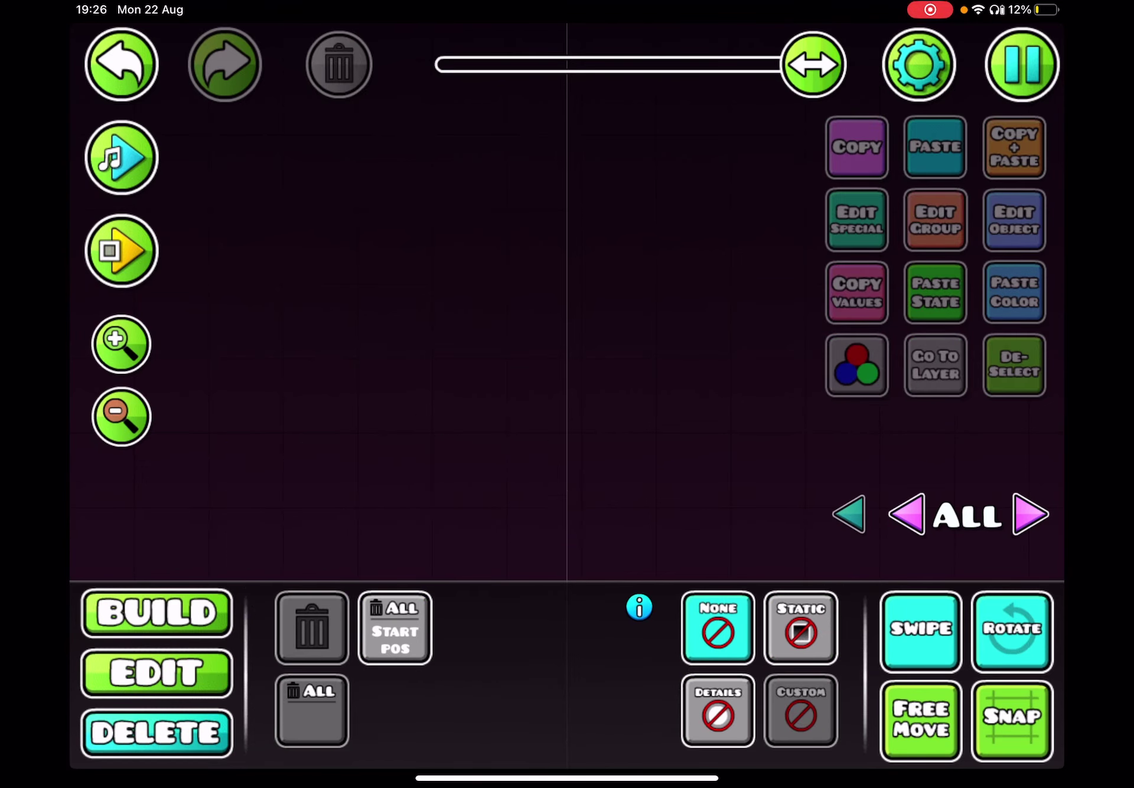
click(1023, 63)
click(567, 221)
click(1023, 64)
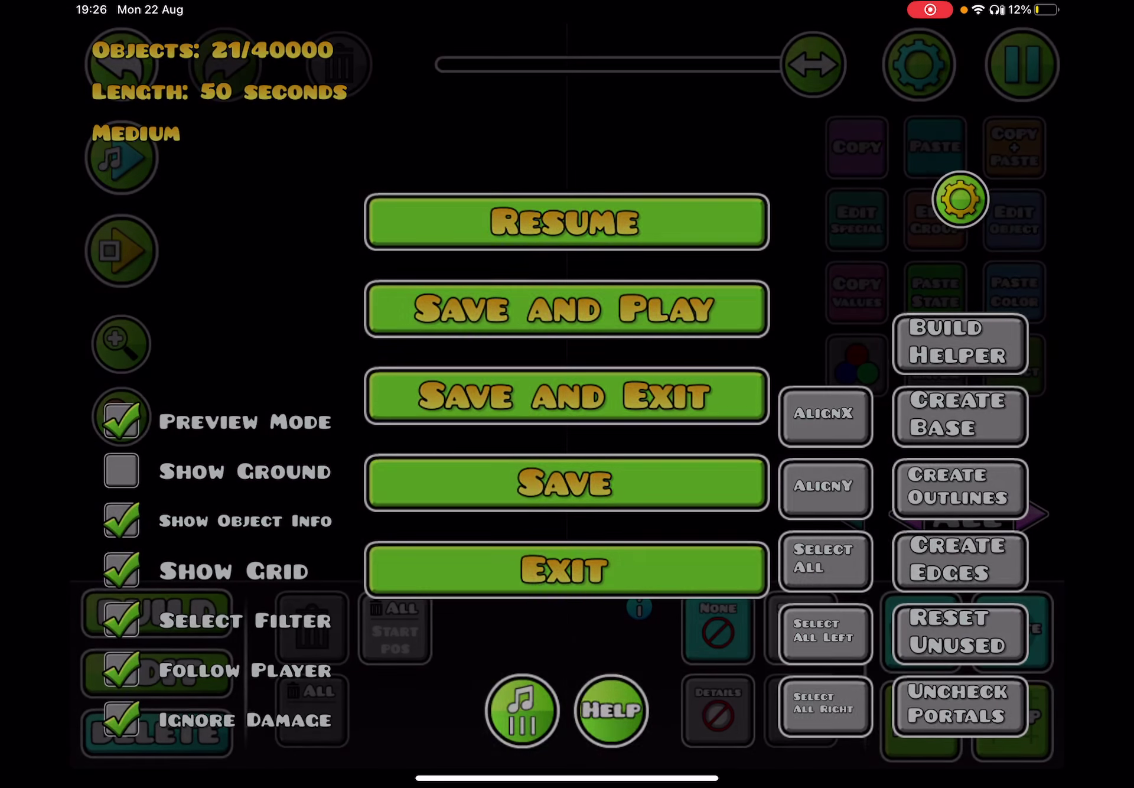
click(565, 309)
- Fly the ship until crashing at 52%, then exit to the XXIX 2 level page
drag(567, 394, 567, 394)
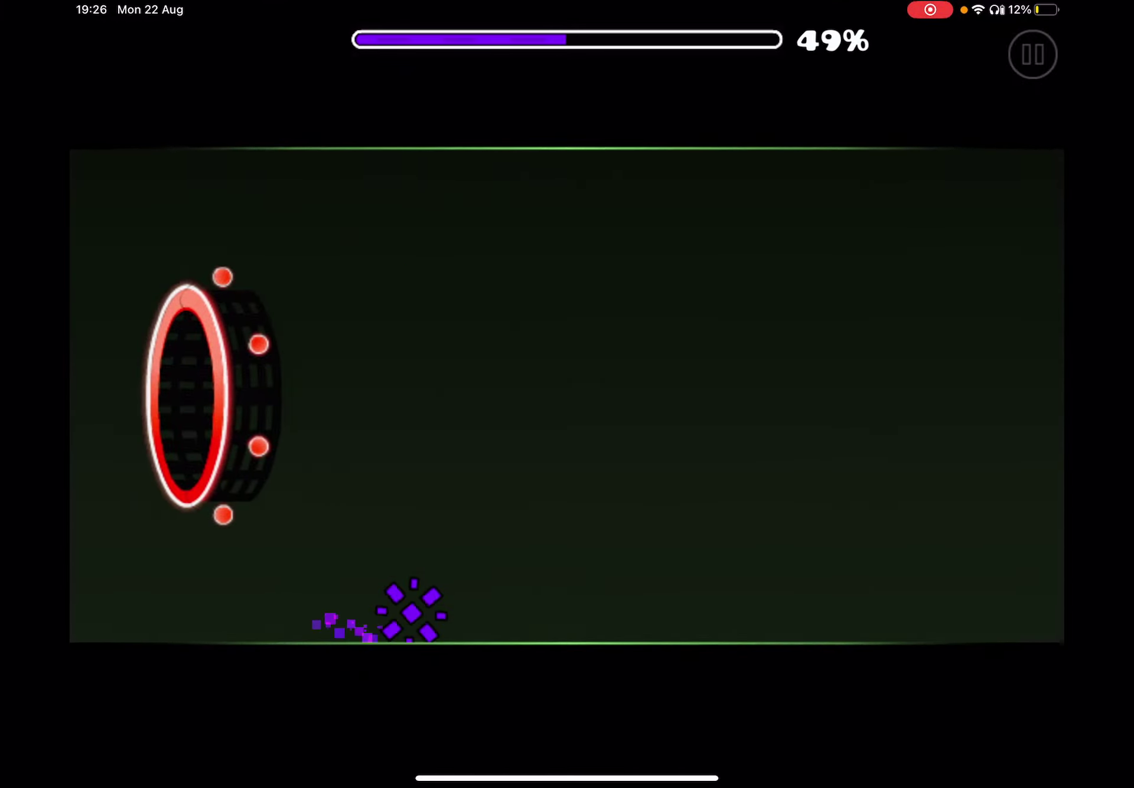
click(567, 394)
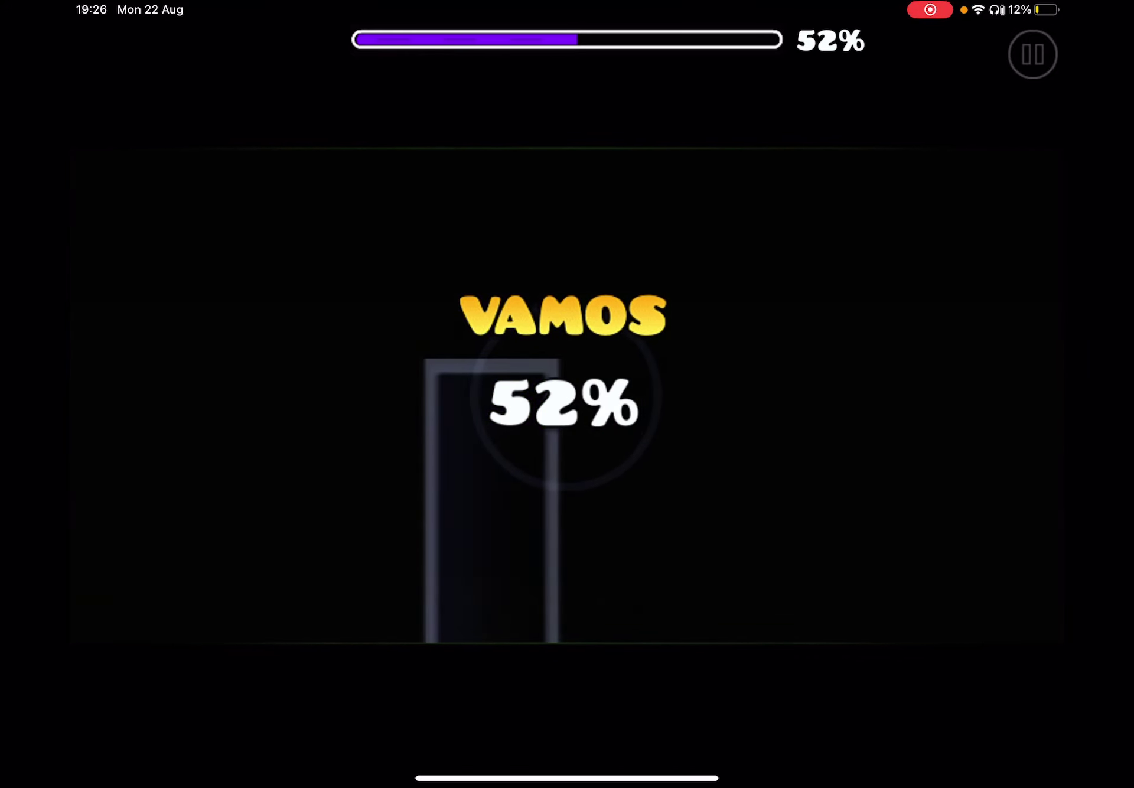
click(1033, 54)
click(744, 456)
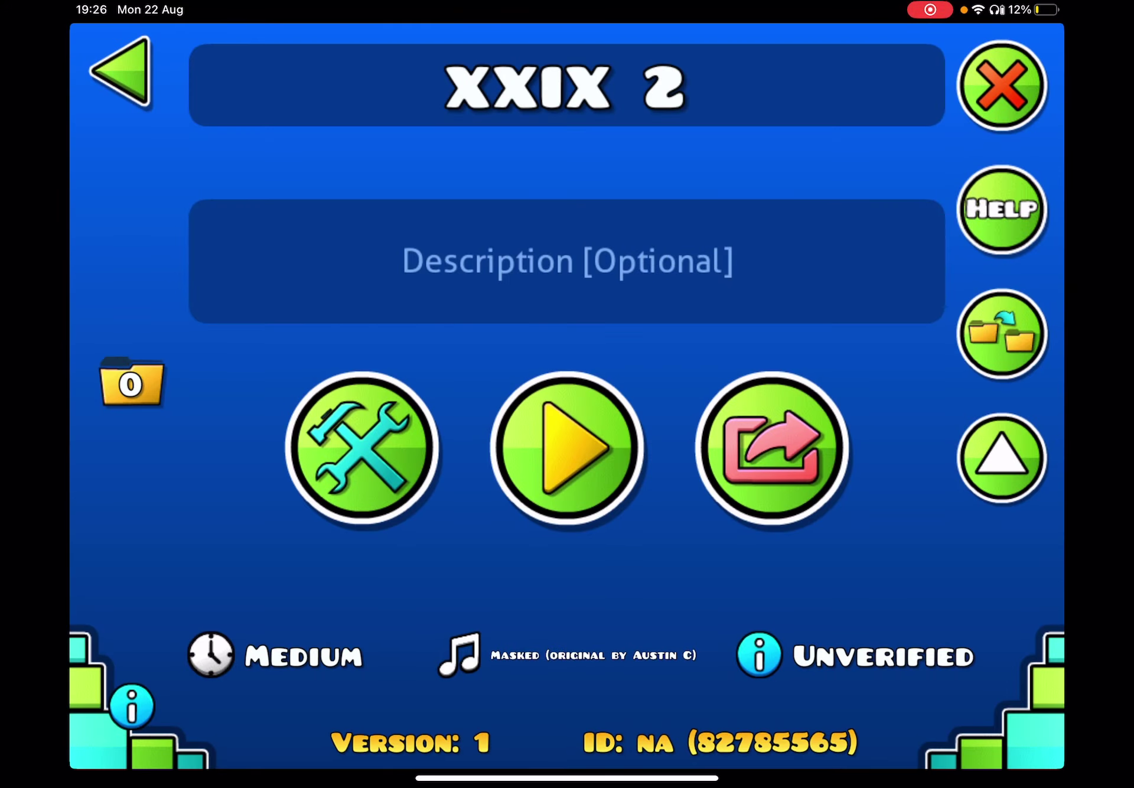
- Reopen XXIX 2 in the editor, confirm its level settings and Save and Play
click(362, 447)
click(919, 62)
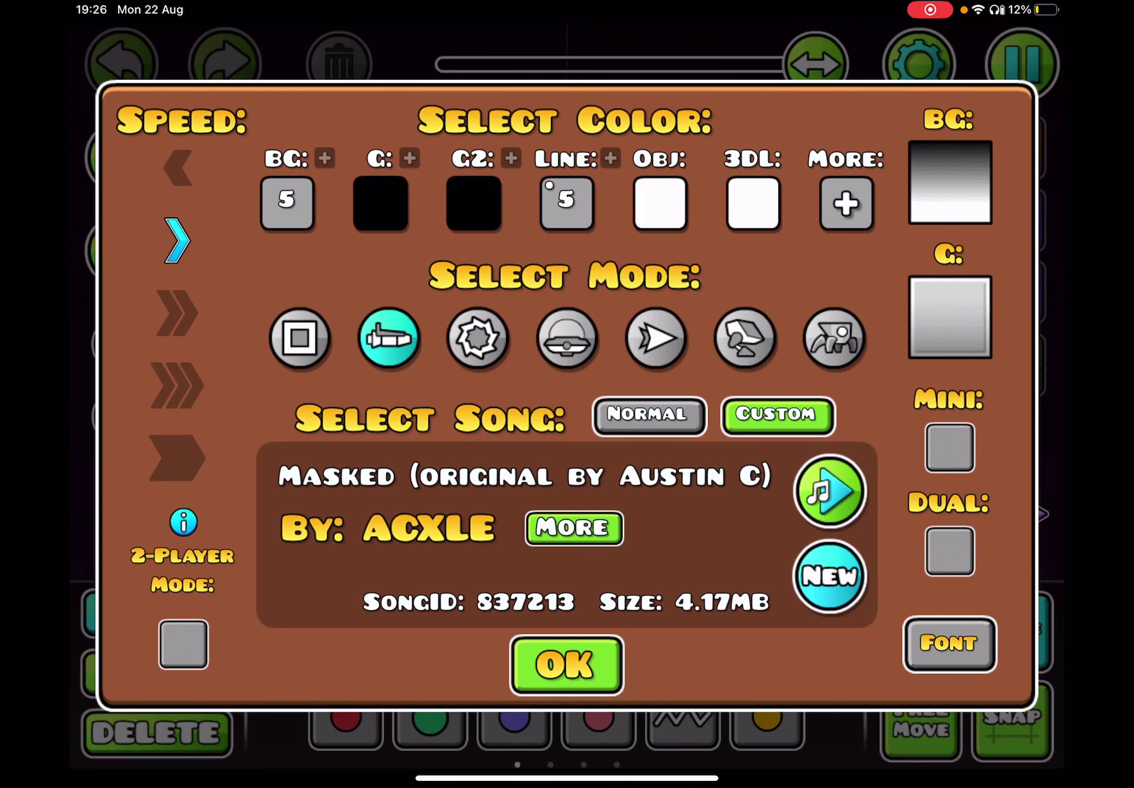
click(566, 663)
click(1022, 62)
click(566, 221)
click(1021, 63)
click(566, 308)
- Fly the ship until crashing near 28% and leave the playtest
drag(567, 393, 567, 394)
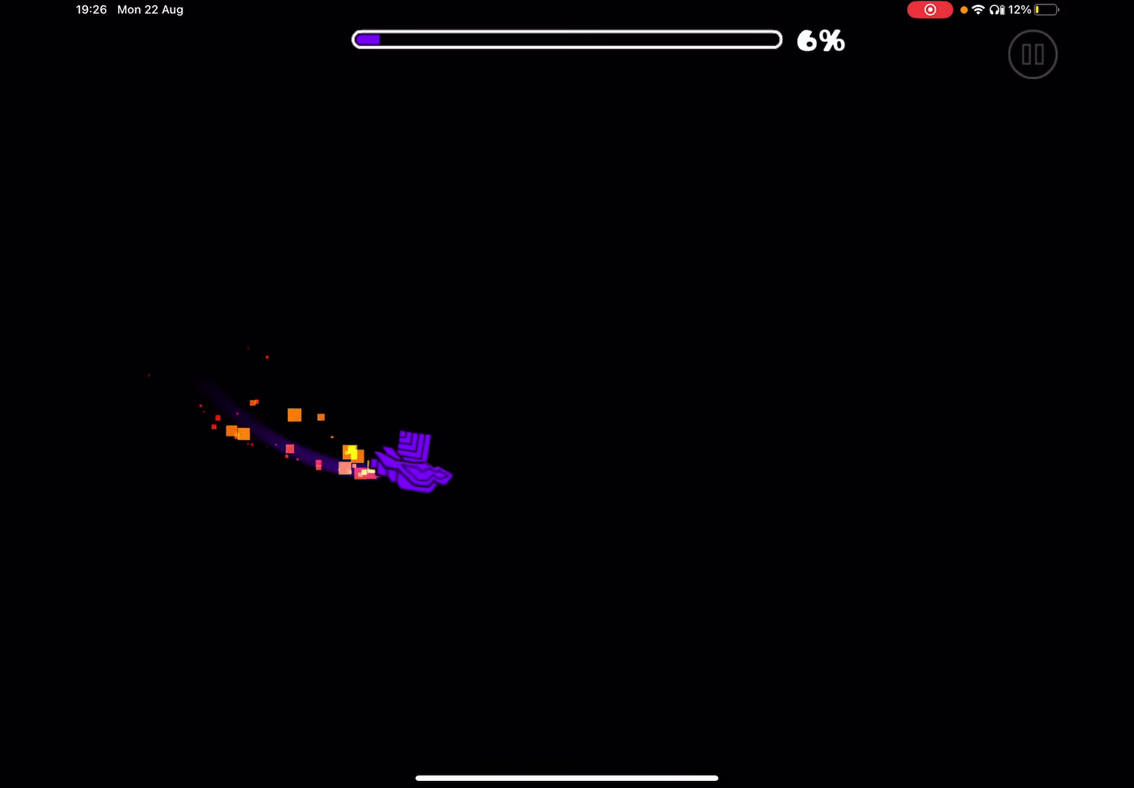
drag(566, 394, 567, 394)
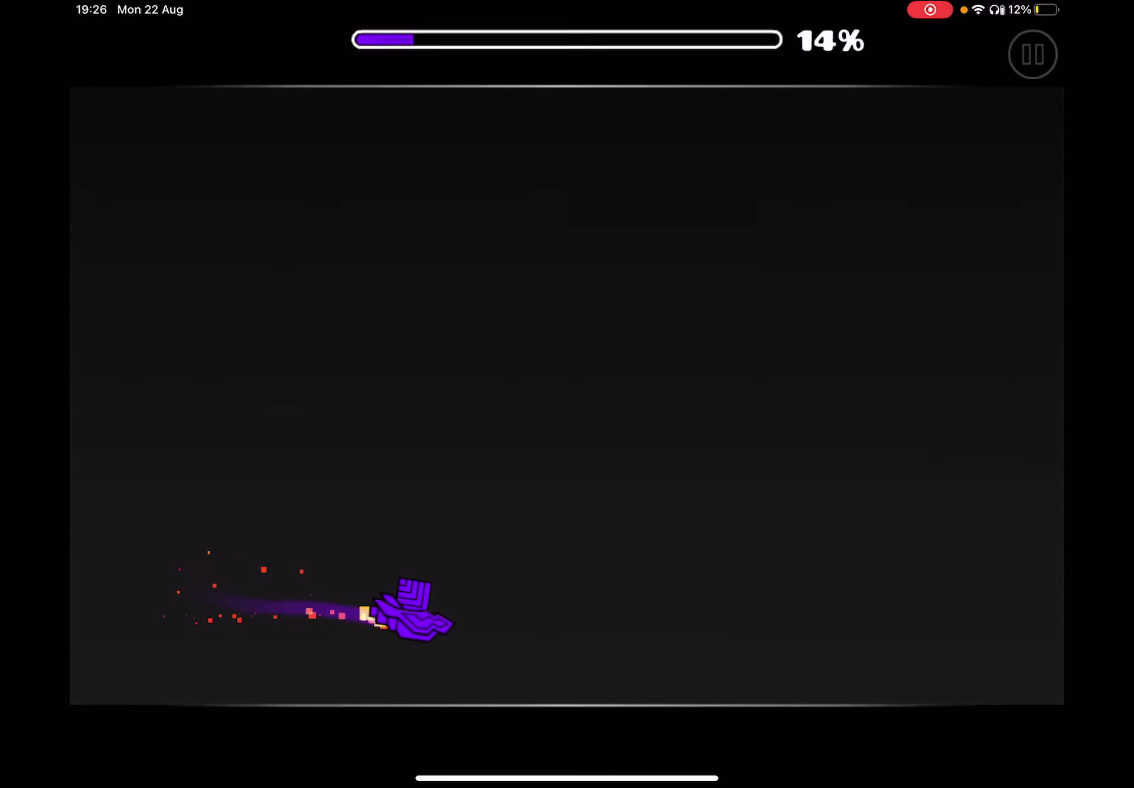
drag(567, 394, 566, 394)
click(1033, 53)
key(Escape)
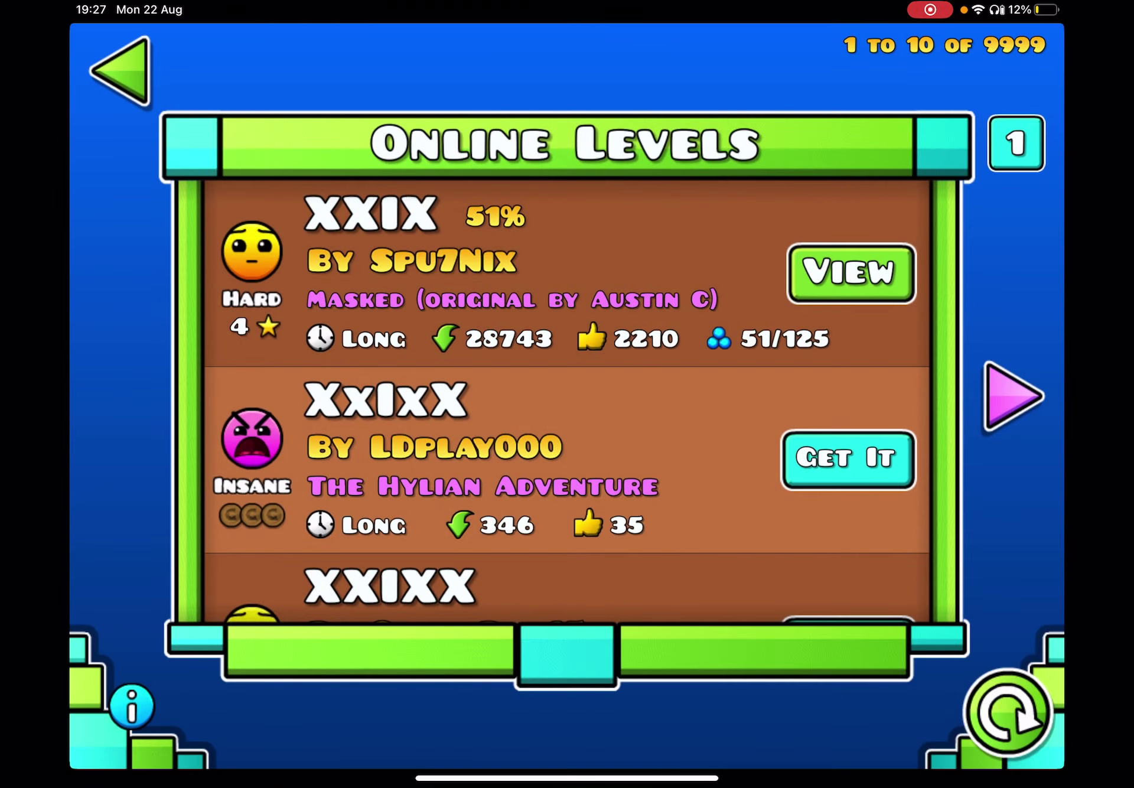
- Return from the search results to the Create menu and show My Levels in folder 0
click(122, 71)
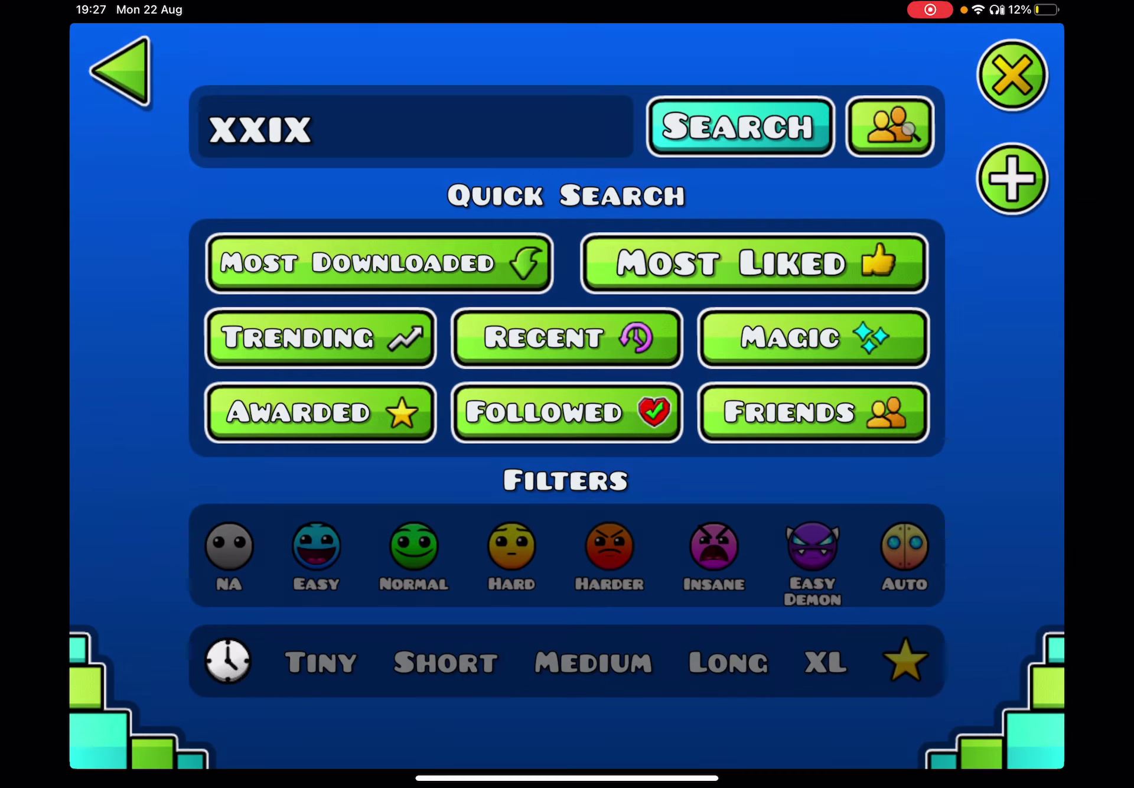
click(121, 71)
click(359, 195)
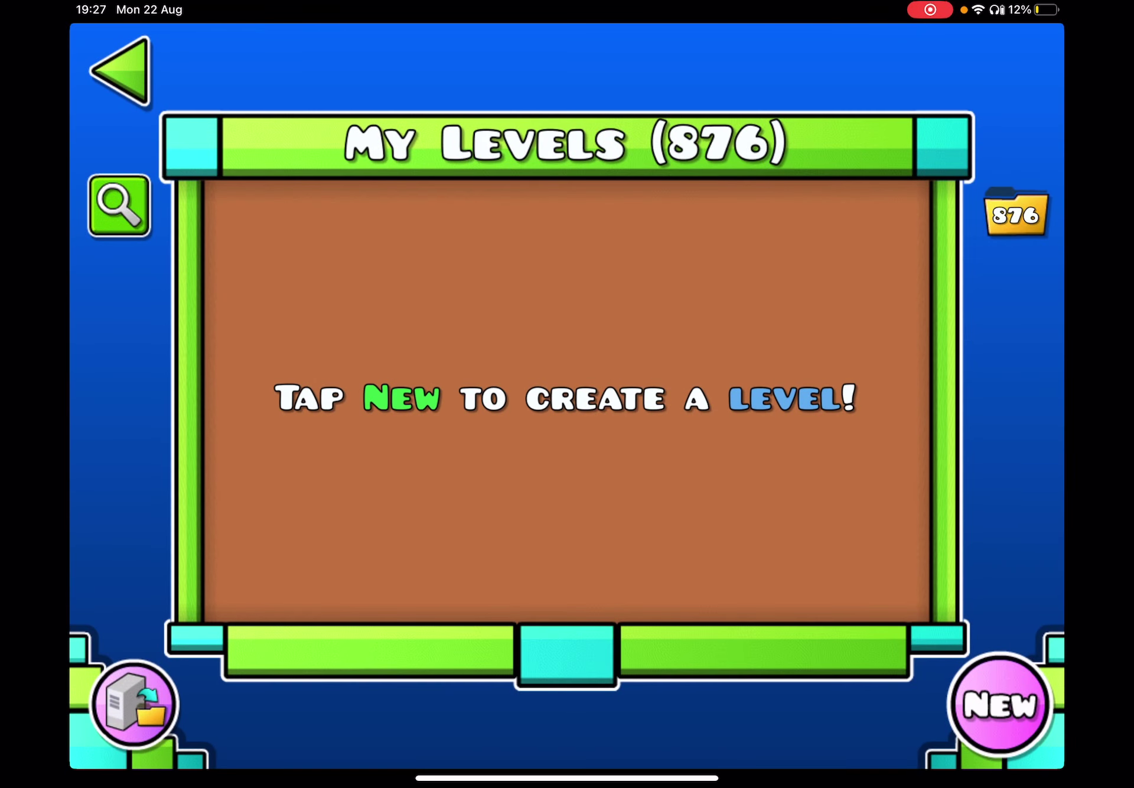
click(1015, 213)
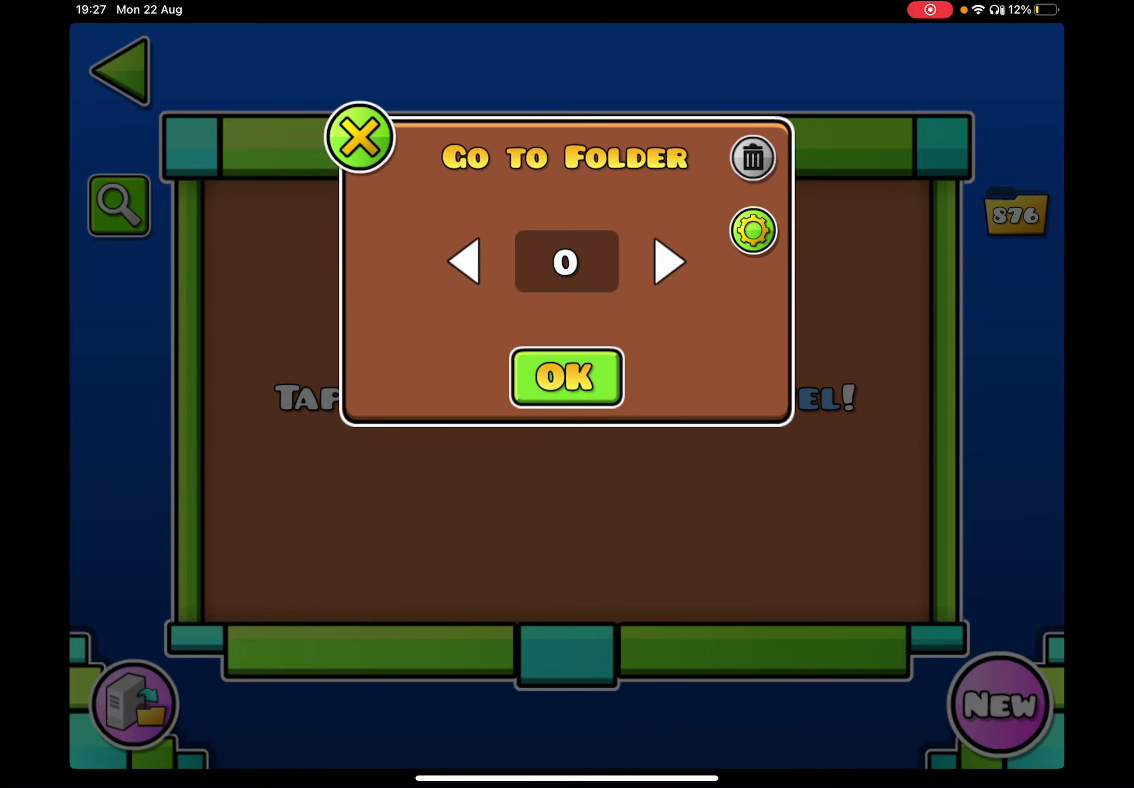
click(565, 261)
click(566, 378)
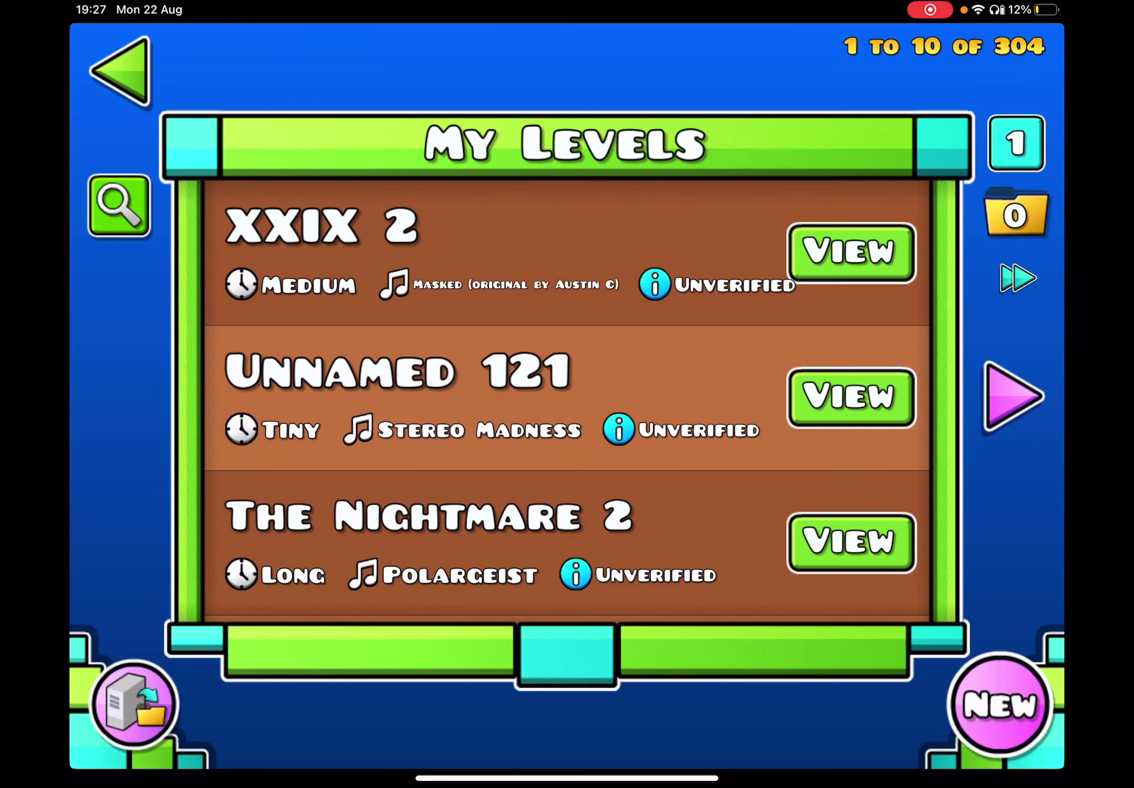
- Create a new level and enter its editor with the outline block category selected
click(999, 704)
click(367, 449)
click(204, 564)
- Check the editor menu and level settings without changes and zoom the view out
click(1022, 64)
click(567, 218)
click(918, 64)
click(566, 665)
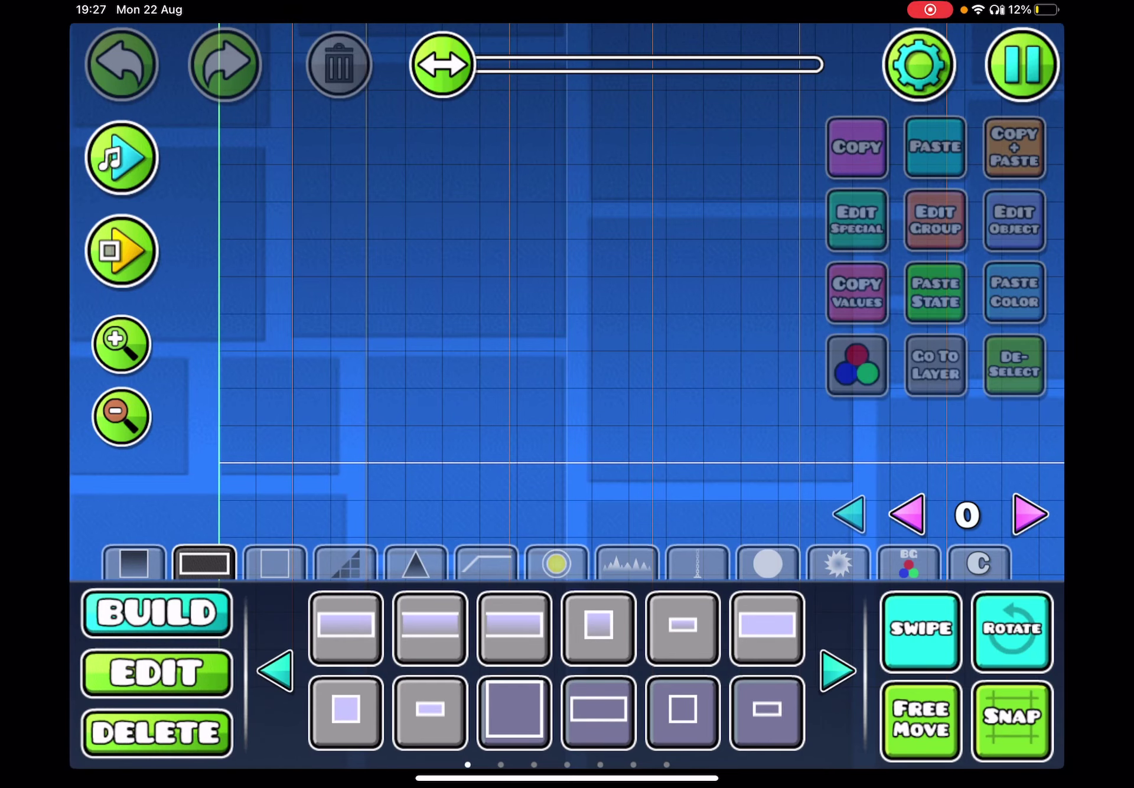
click(122, 416)
click(919, 64)
click(566, 665)
- Place two spikes side by side on the ground and a ship portal after them
click(416, 562)
click(346, 626)
click(361, 447)
click(398, 447)
click(557, 563)
click(838, 670)
click(682, 628)
click(590, 397)
- Scale an outline block to 2.00 and place it as a platform high above the ground
click(122, 415)
click(204, 563)
click(346, 627)
click(489, 229)
click(158, 672)
click(837, 670)
click(838, 670)
click(346, 628)
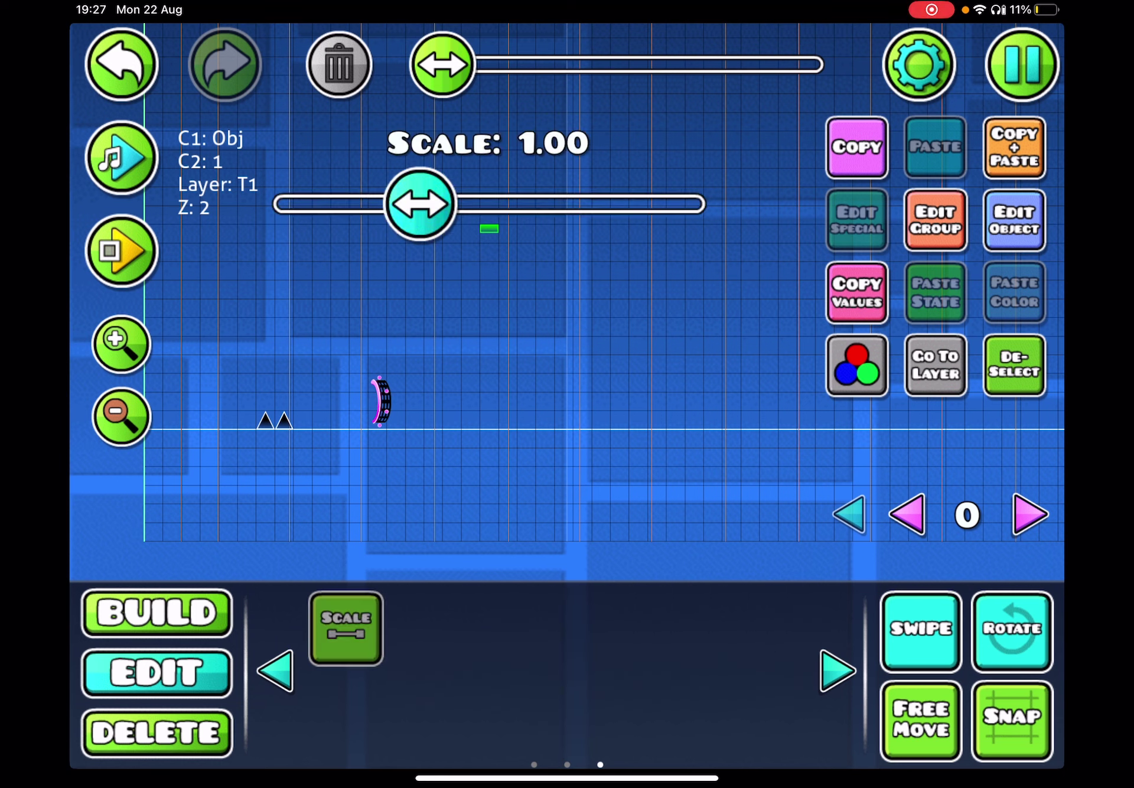
drag(420, 204, 696, 204)
click(158, 613)
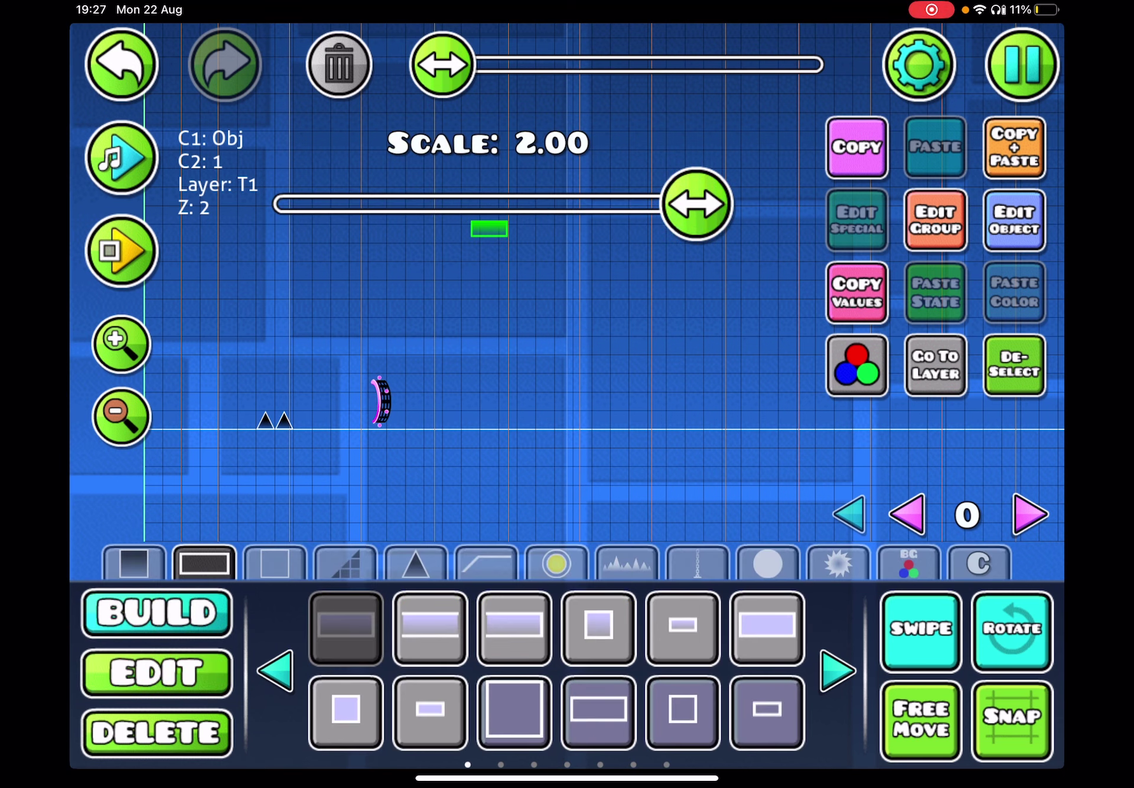
click(619, 284)
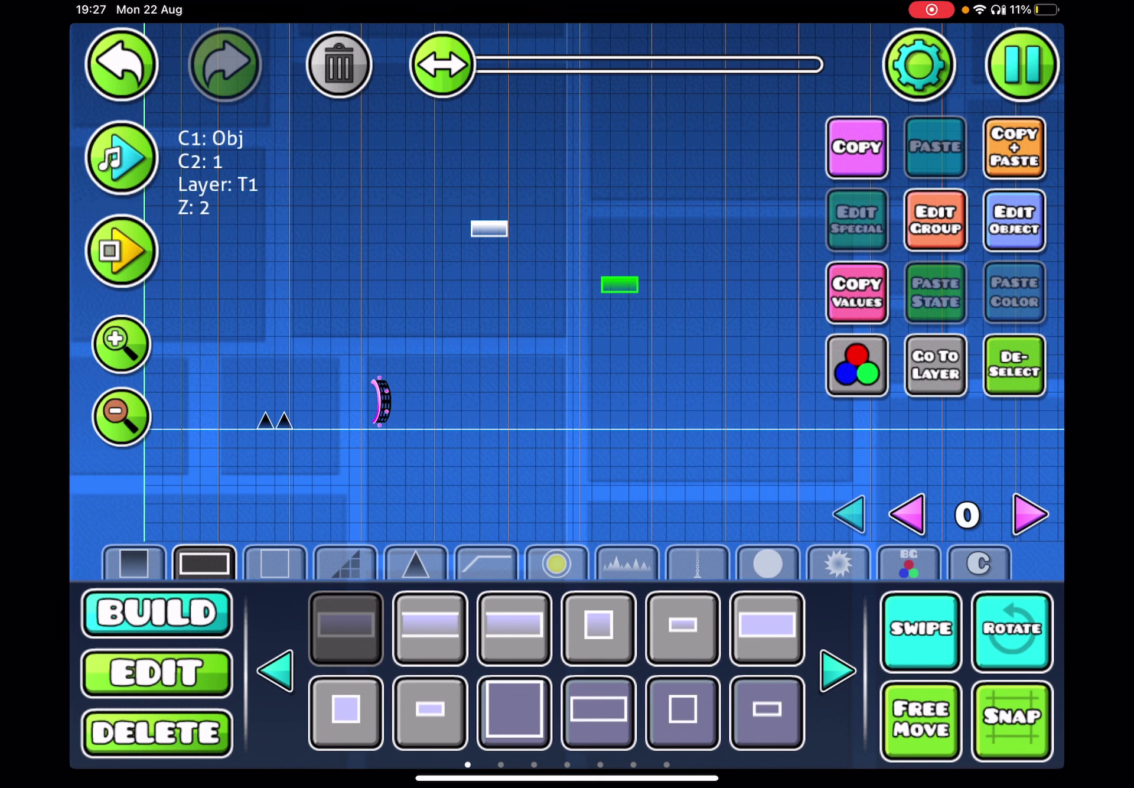
- Move the floating platform further right in Edit mode and pan along the level
drag(620, 398, 354, 398)
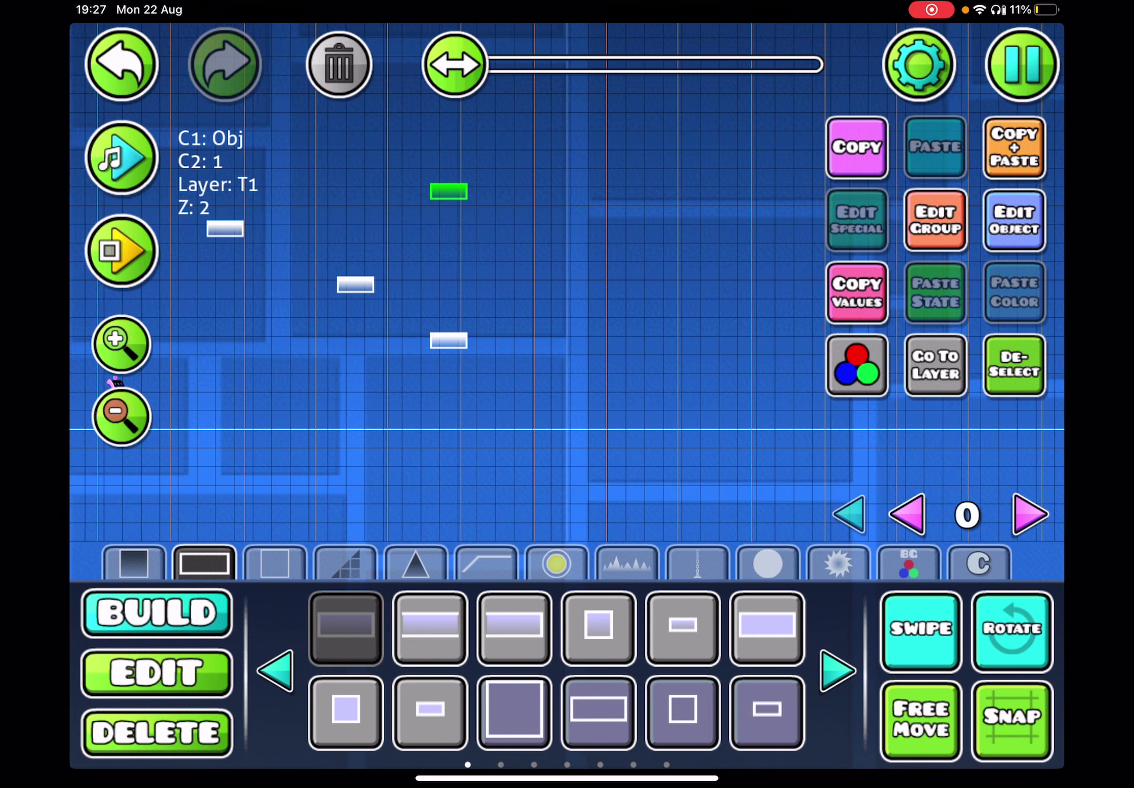
click(158, 672)
click(275, 671)
click(276, 671)
click(430, 713)
click(429, 713)
click(158, 613)
drag(620, 398, 398, 398)
click(1022, 64)
click(567, 220)
drag(620, 398, 398, 398)
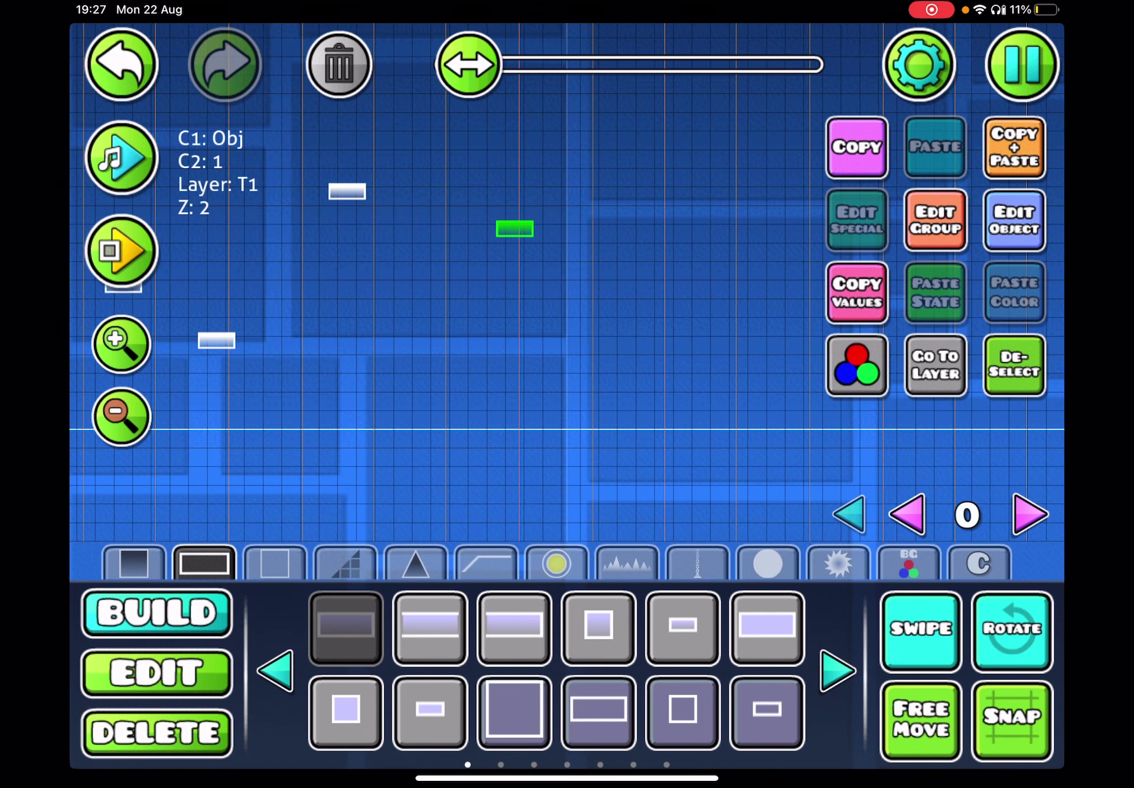
- Save and Play the level, jumping the spikes and flying the ship, then return to the editor
click(1023, 64)
click(567, 309)
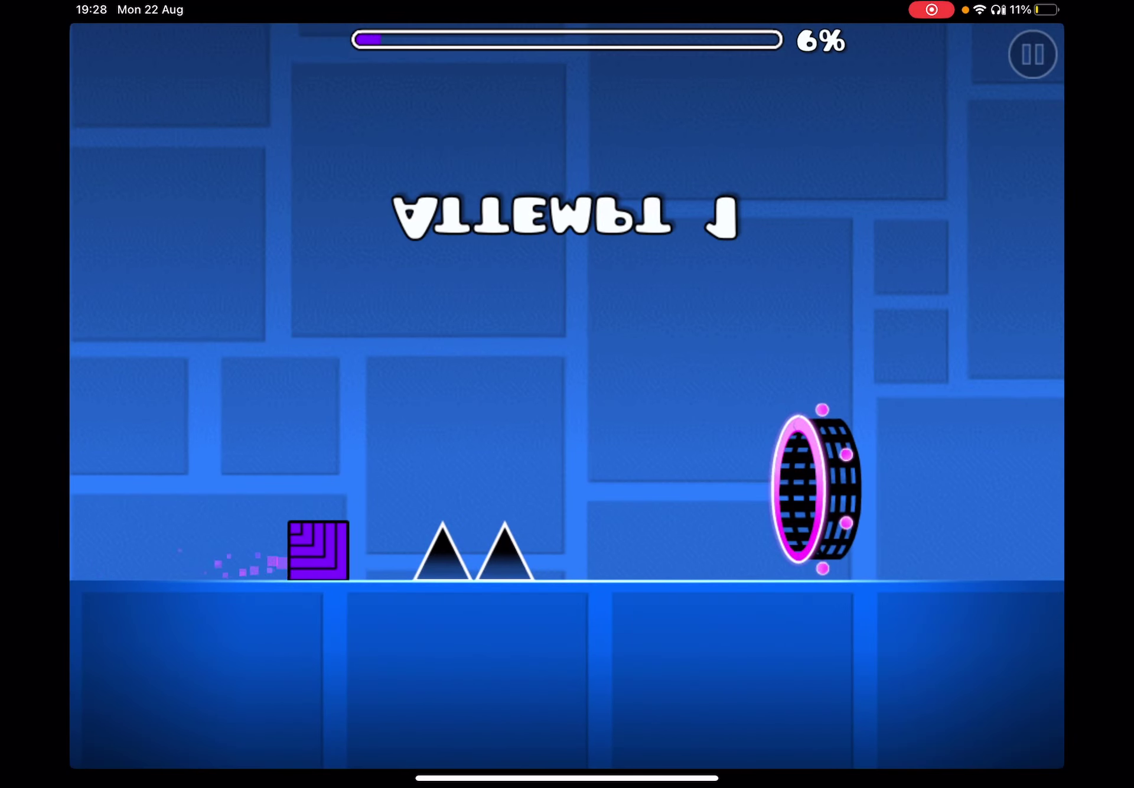
key(space)
key(space)
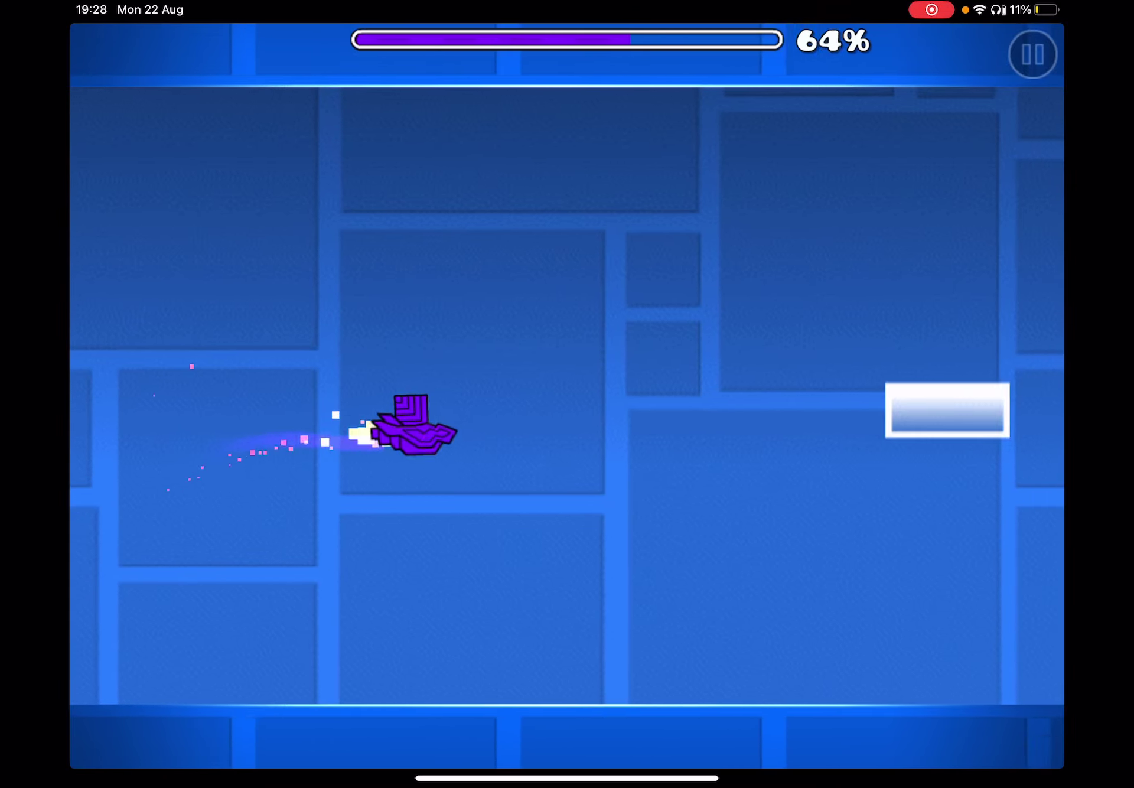
key(space)
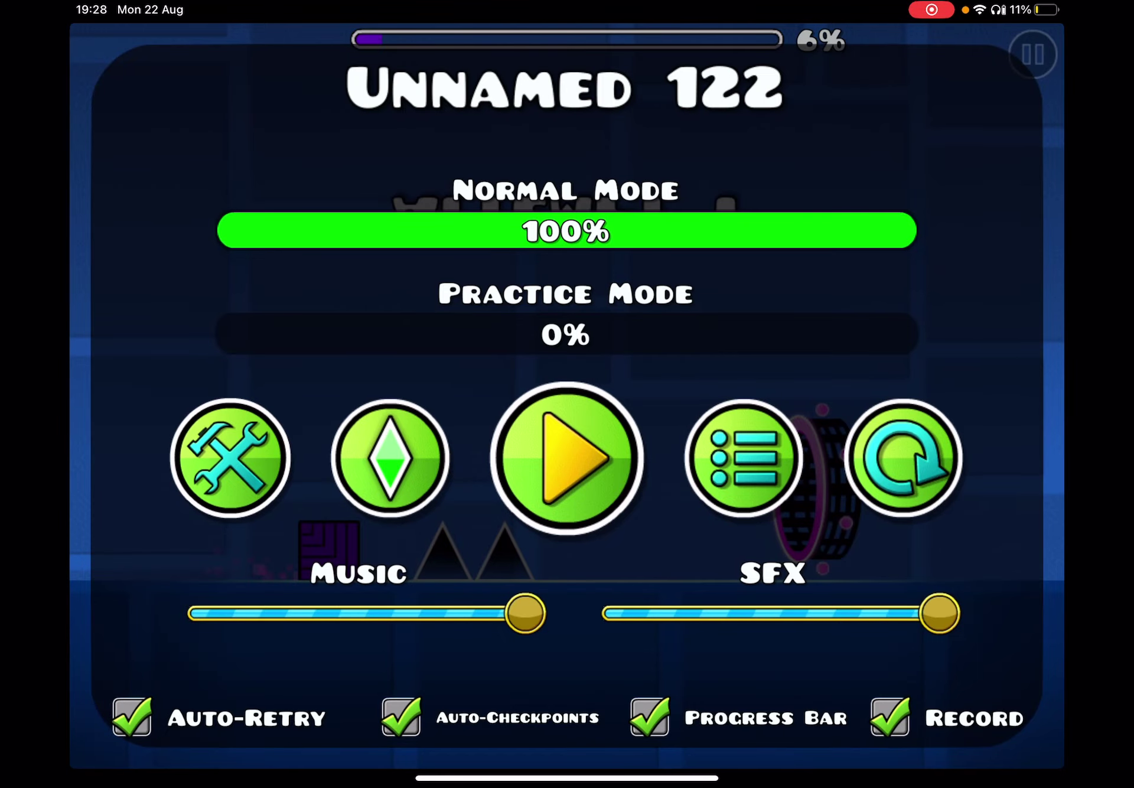
click(232, 458)
- Reposition the floating platforms in Edit mode to open the ship's path
click(158, 673)
click(346, 192)
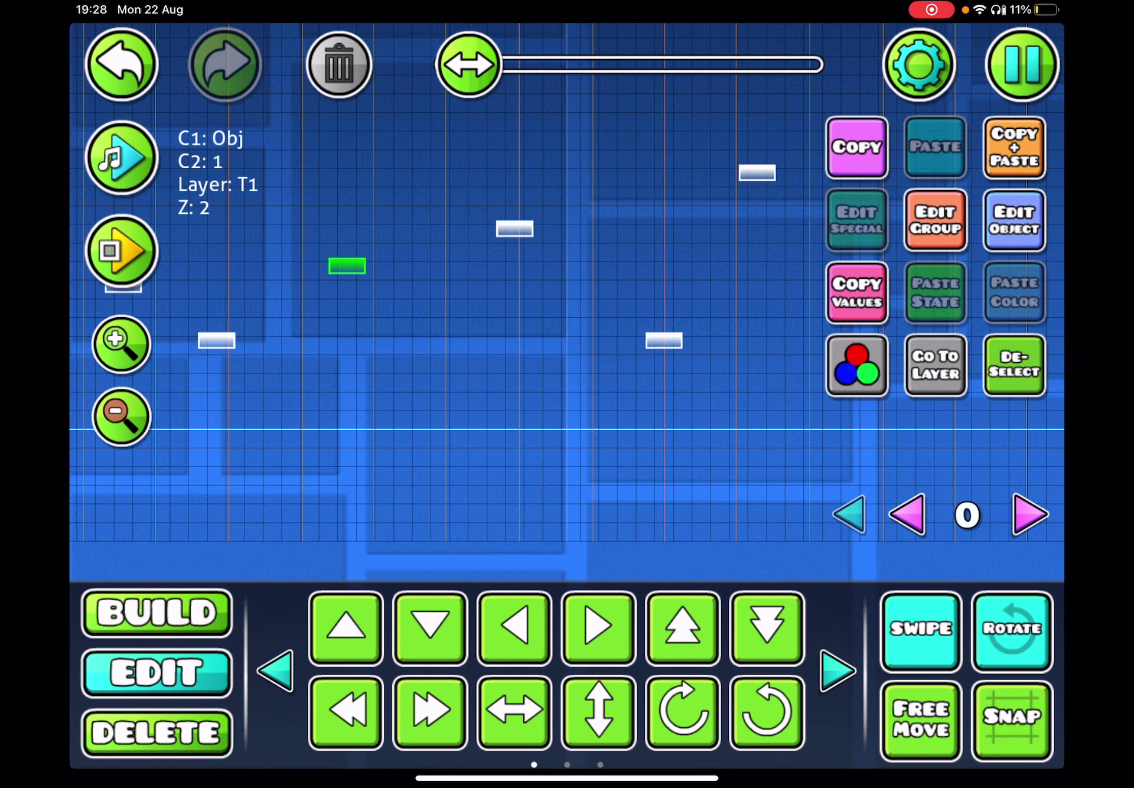
click(515, 229)
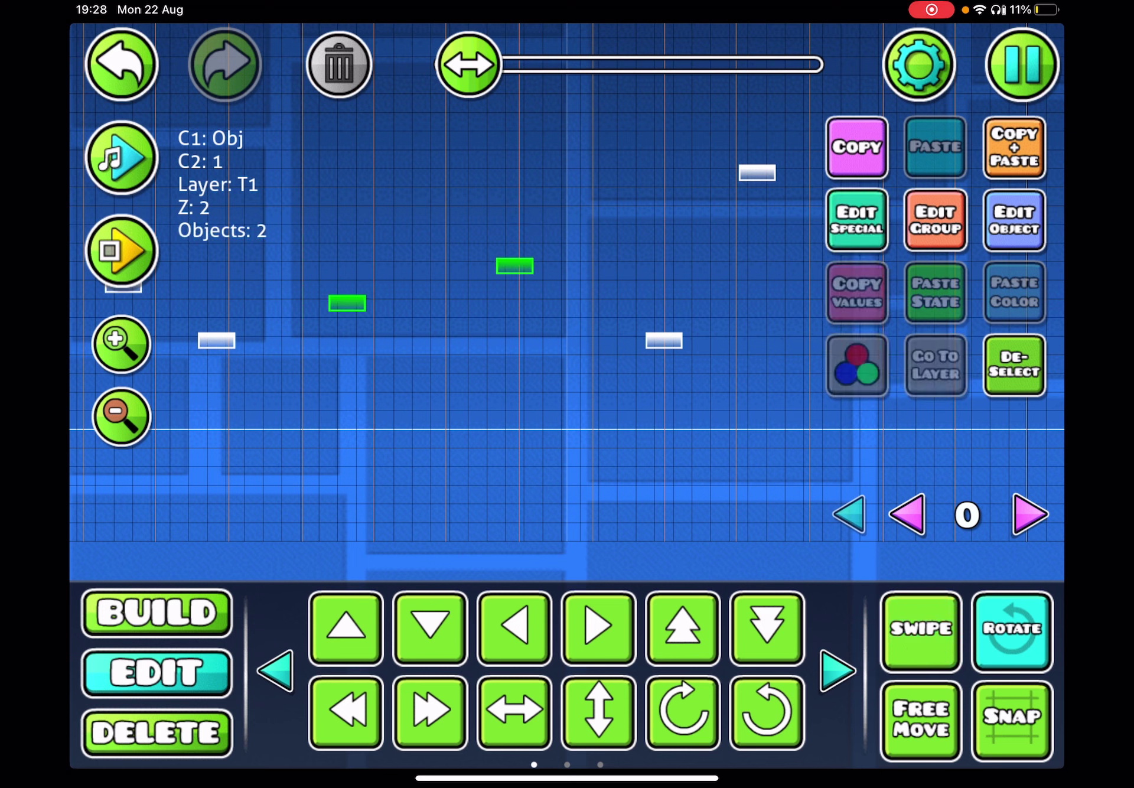
click(1014, 364)
click(515, 266)
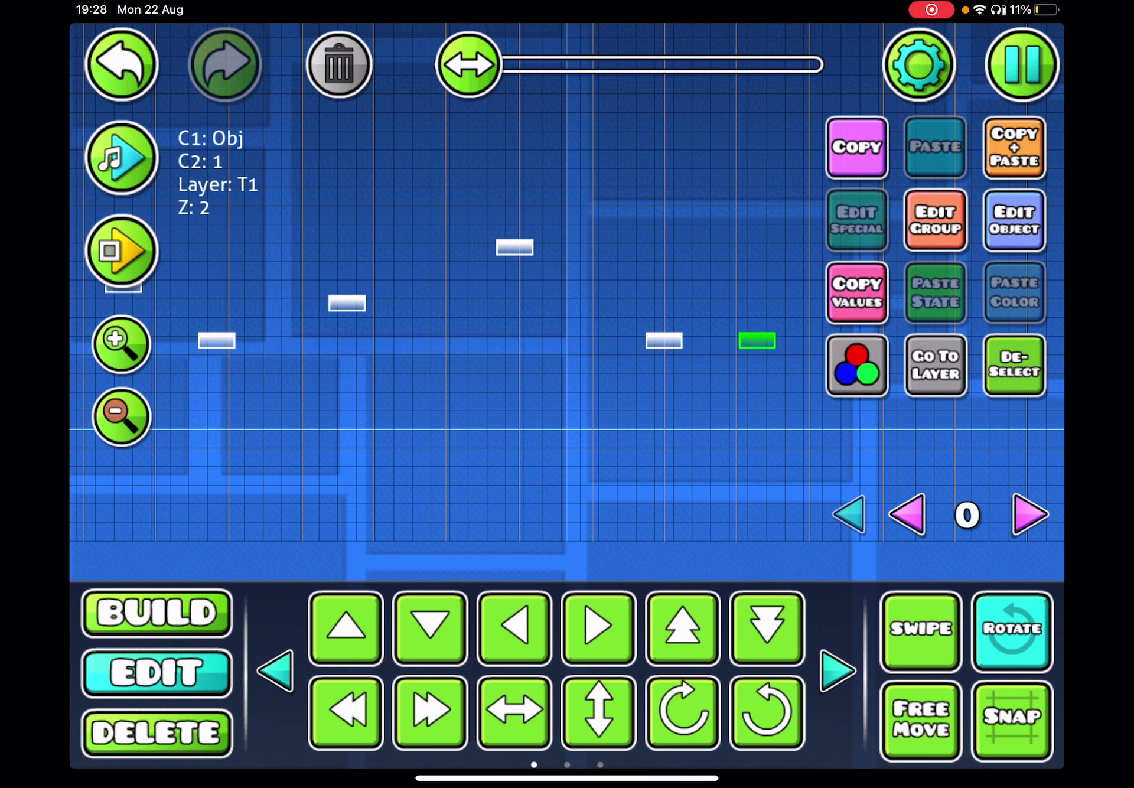
- Save and Play again, finish the level at 100%, exit to its page and clear the default name
click(1023, 64)
click(565, 308)
key(space)
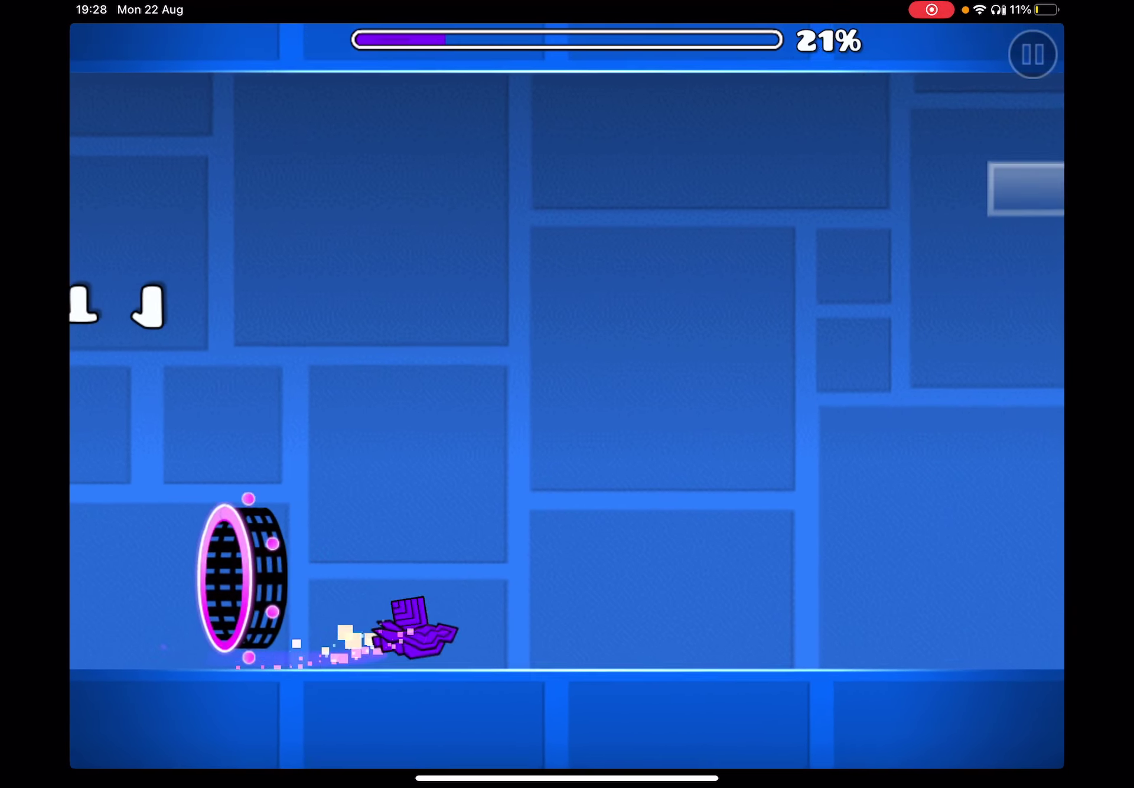
key(space)
key(space)
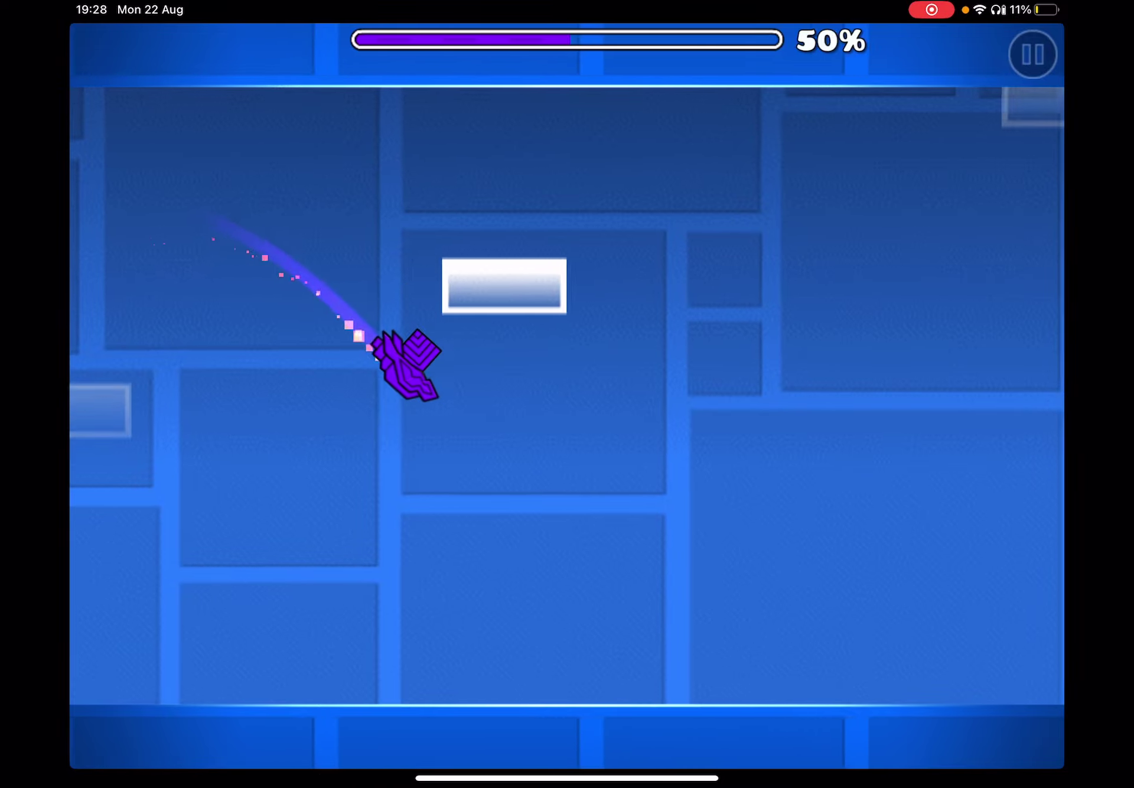
key(space)
key(space)
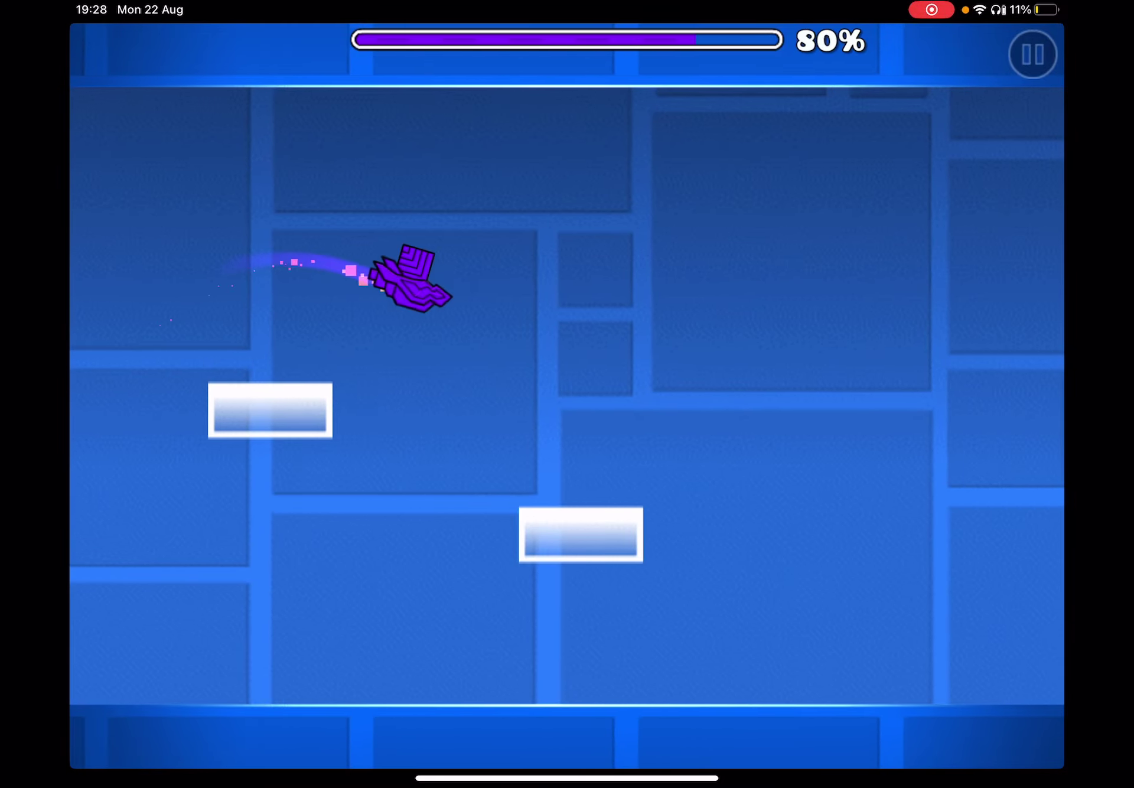
key(space)
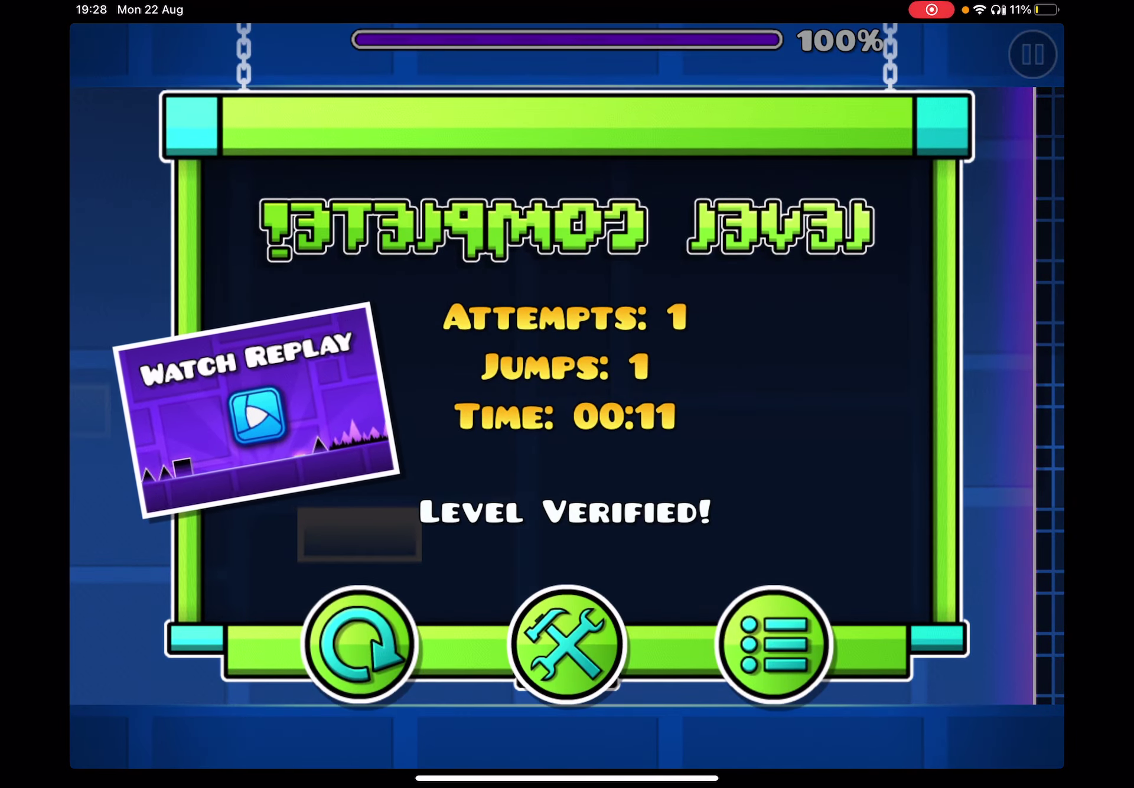
click(772, 644)
key(BackSpace)
key(BackSpace)
key(BackSpace)
key(BackSpace)
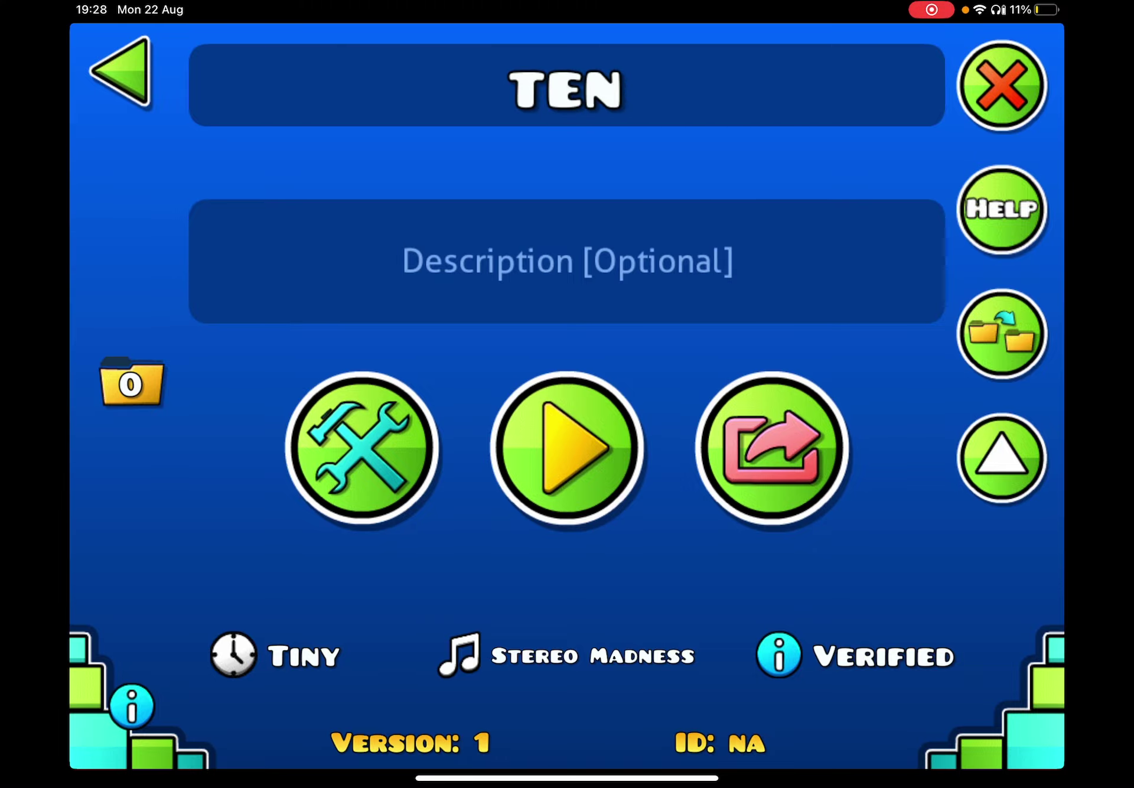
- Try uploading TEN twice, reviewing the share settings between attempts; both uploads fail
click(771, 447)
click(682, 657)
click(566, 655)
click(771, 447)
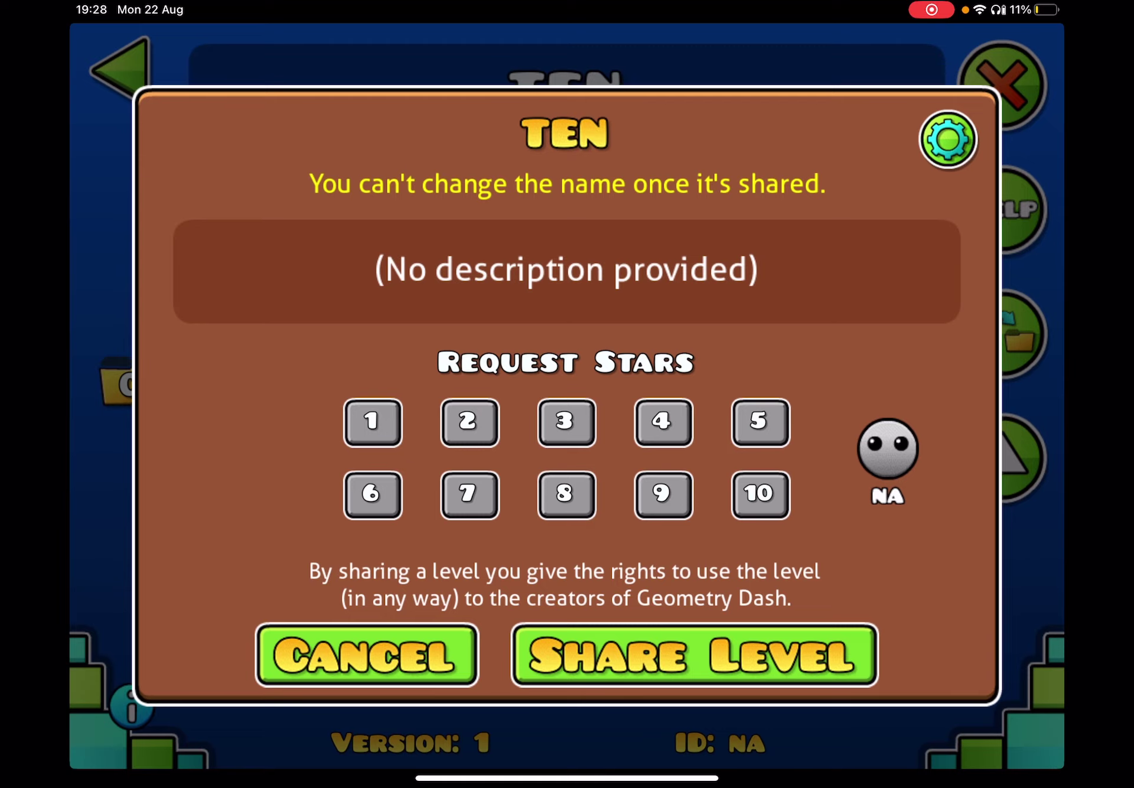
click(948, 139)
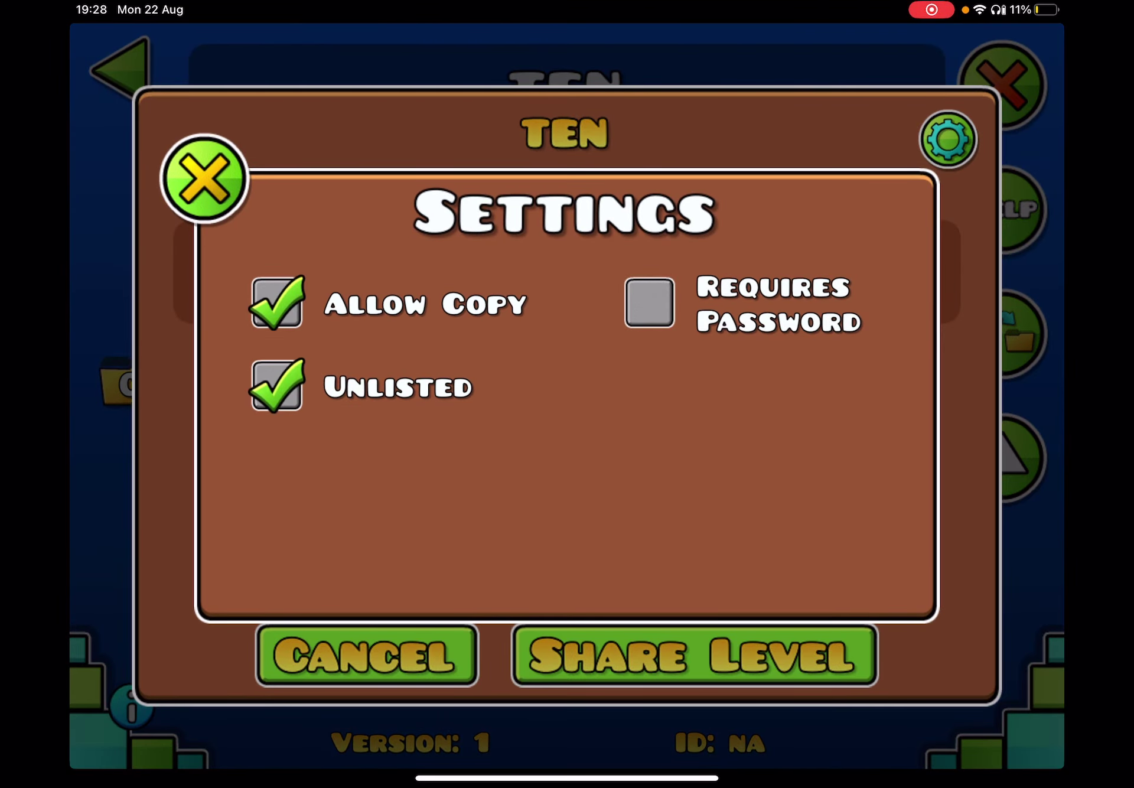
click(204, 179)
click(204, 179)
click(694, 655)
click(565, 657)
- Retry the upload five more times, dismissing each Upload Failed popup, then switch to Safari
click(769, 445)
click(695, 655)
click(565, 656)
click(769, 445)
click(694, 655)
click(565, 656)
click(769, 445)
click(694, 655)
click(565, 657)
click(768, 445)
click(694, 655)
click(565, 656)
click(769, 445)
click(694, 655)
click(566, 656)
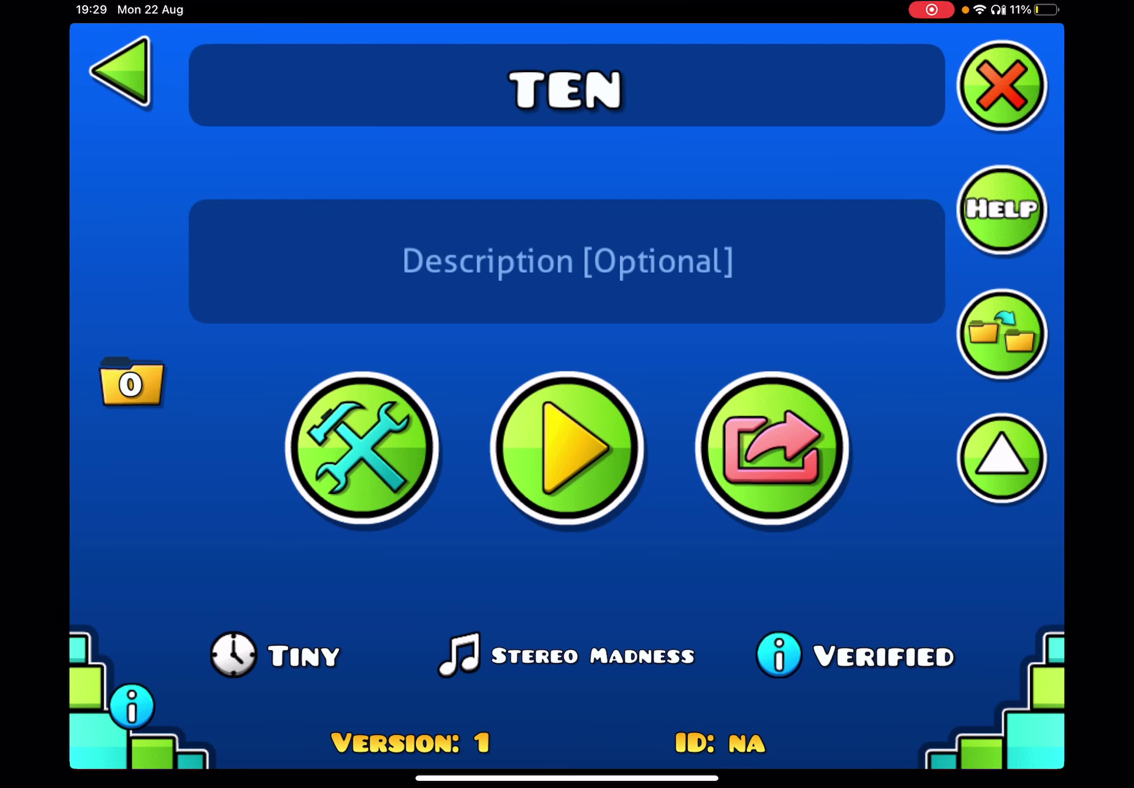
drag(567, 779, 567, 708)
click(323, 710)
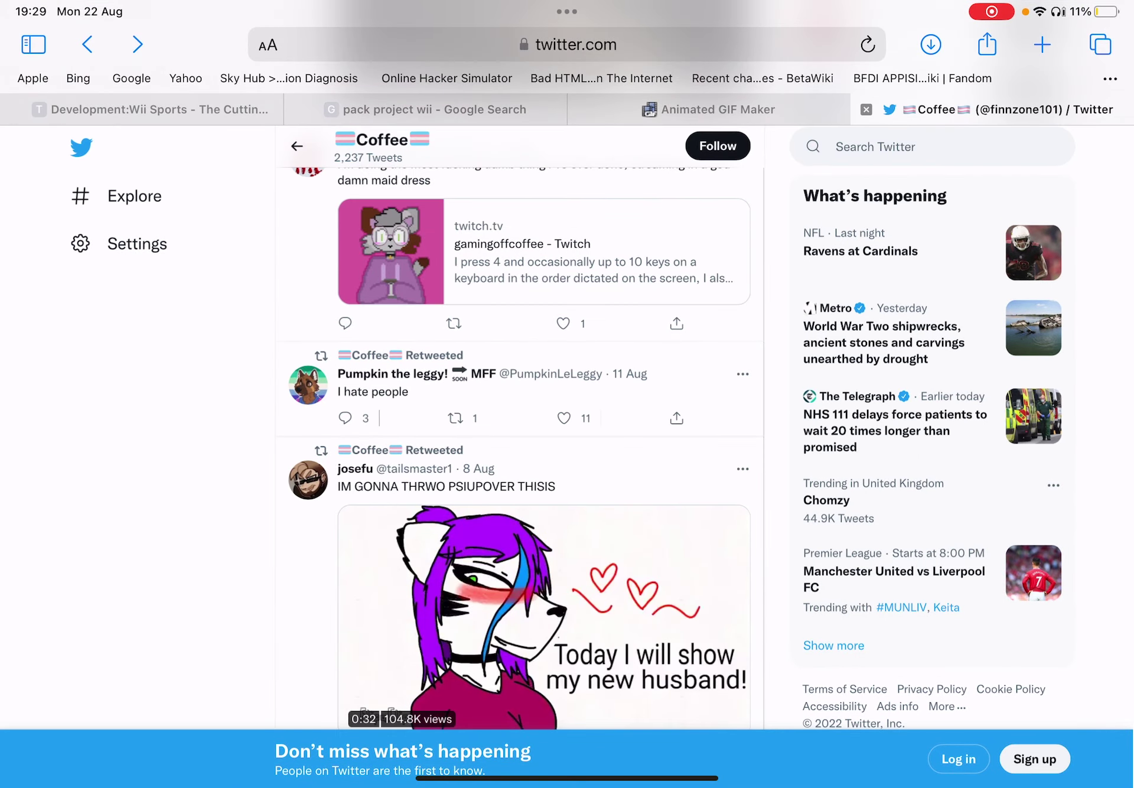
scroll(541, 443, up, 10)
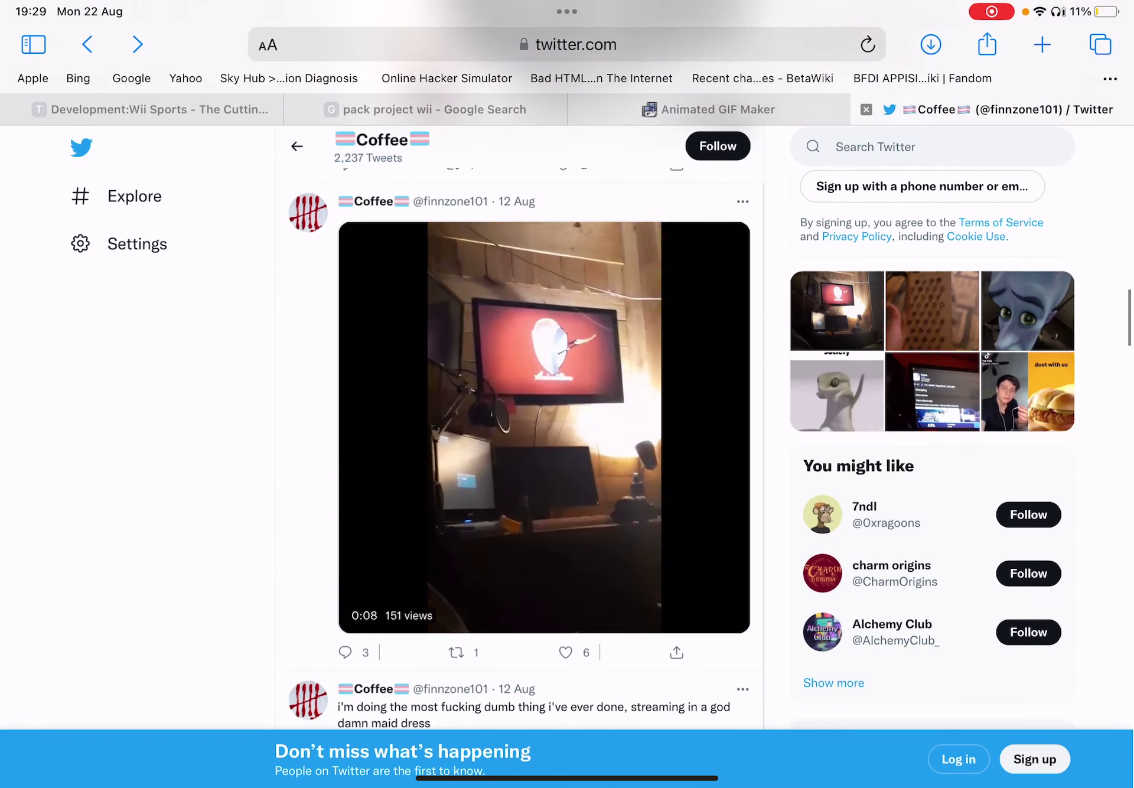
- Search 'geometry dash upload failed', read the Steam thread, then bring up the dock
click(567, 45)
click(830, 43)
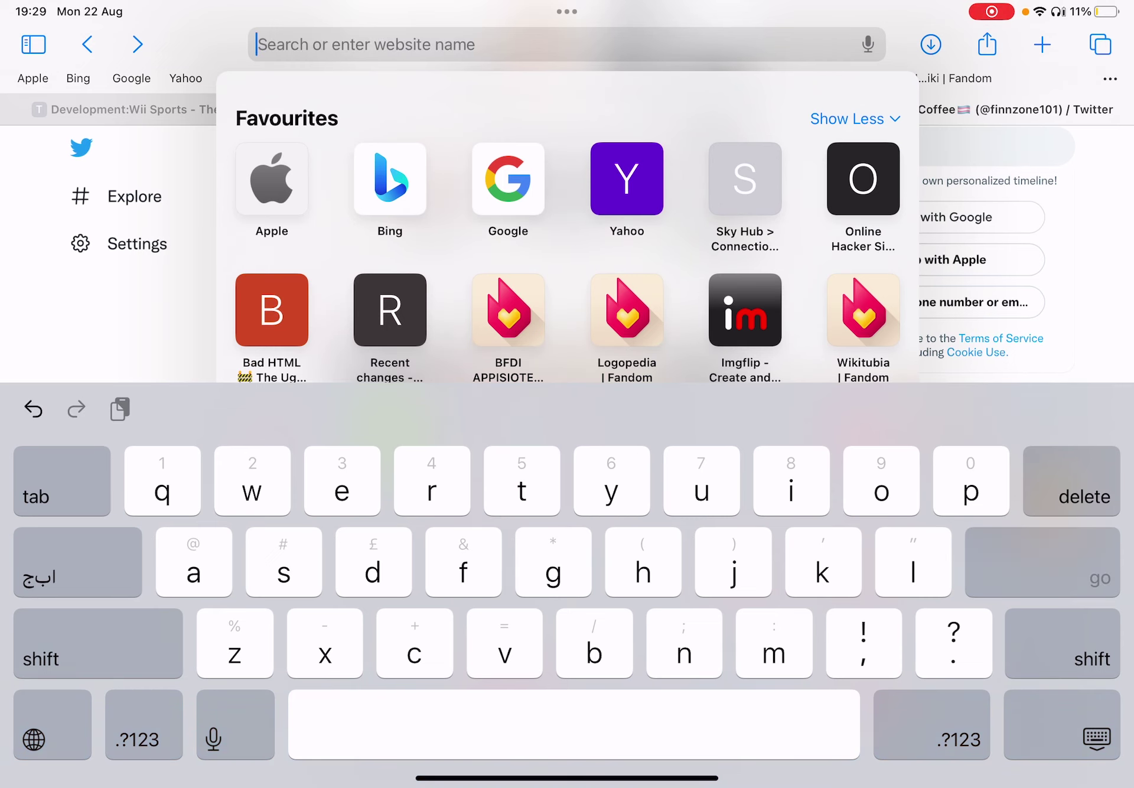
text(geomet)
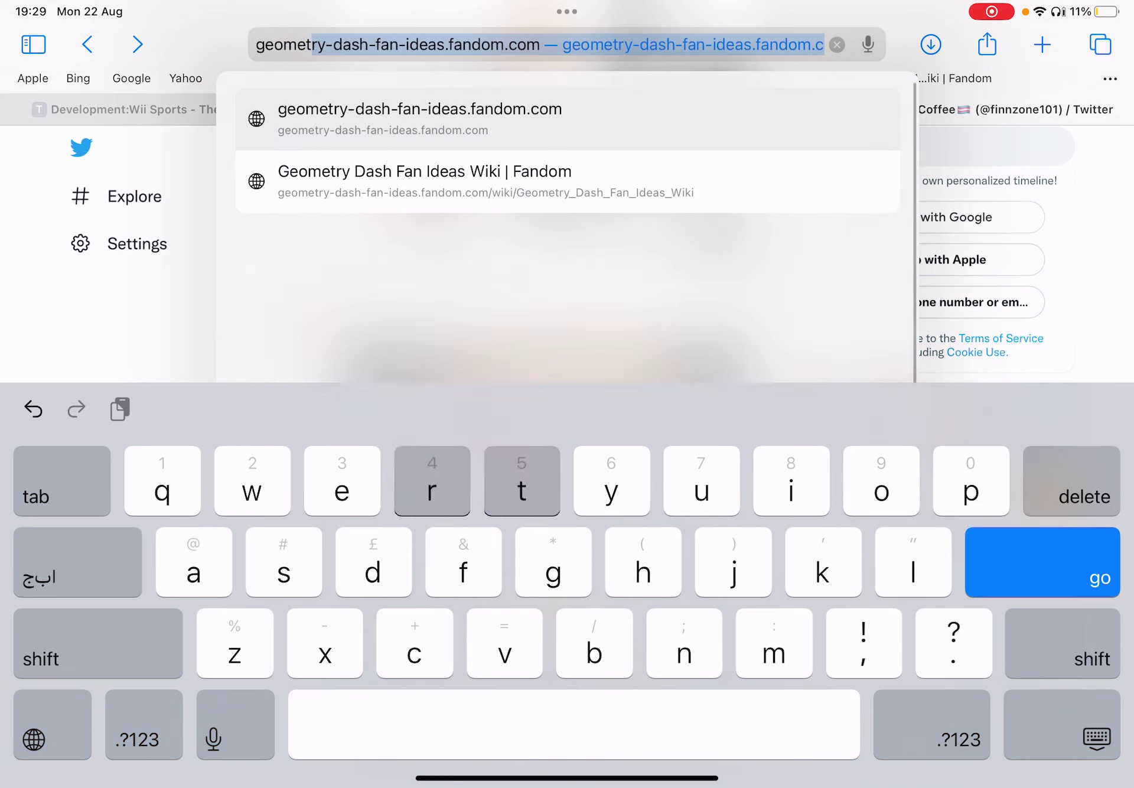
text(ry dash)
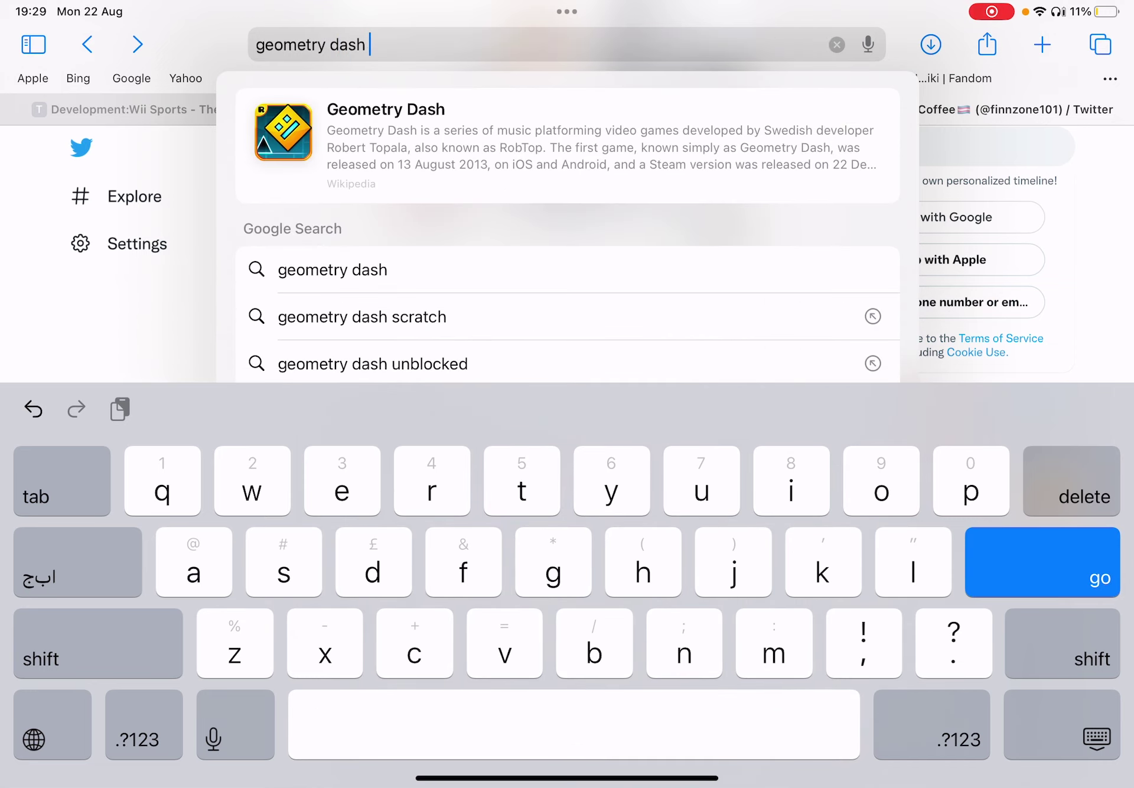
text( upload)
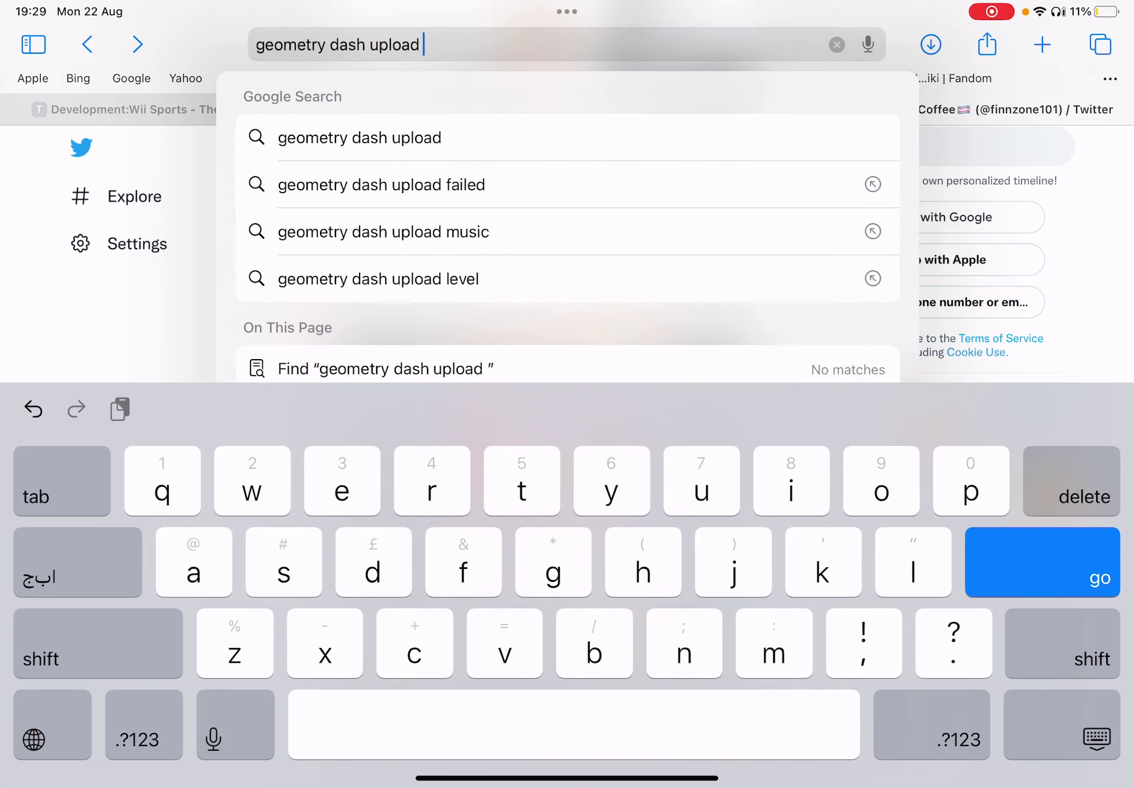
click(381, 184)
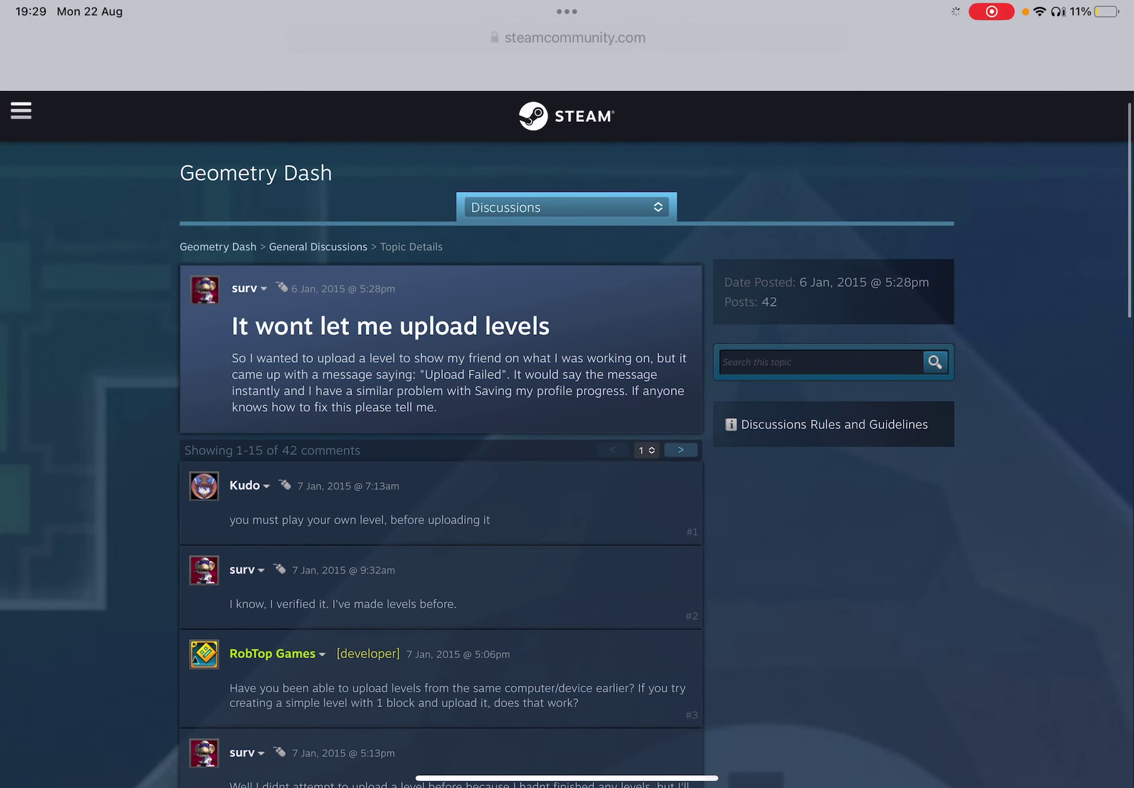
scroll(567, 443, down, 2)
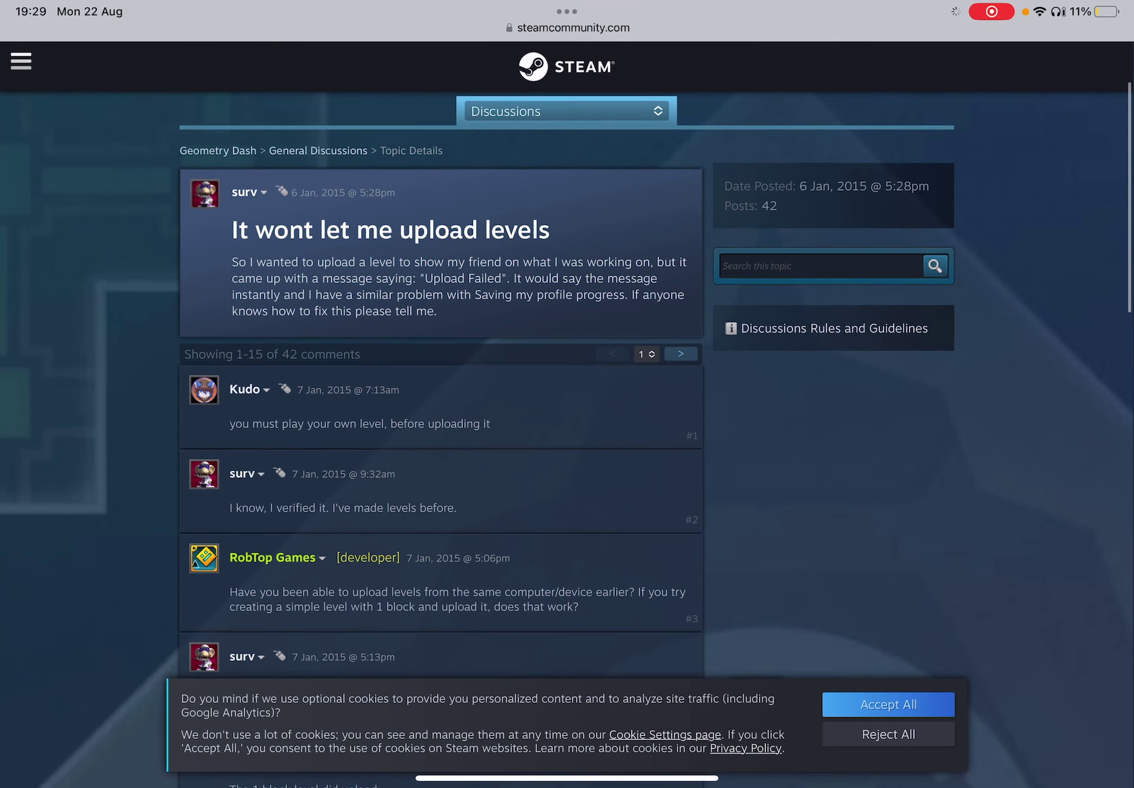
scroll(567, 442, down, 1)
scroll(567, 442, down, 1)
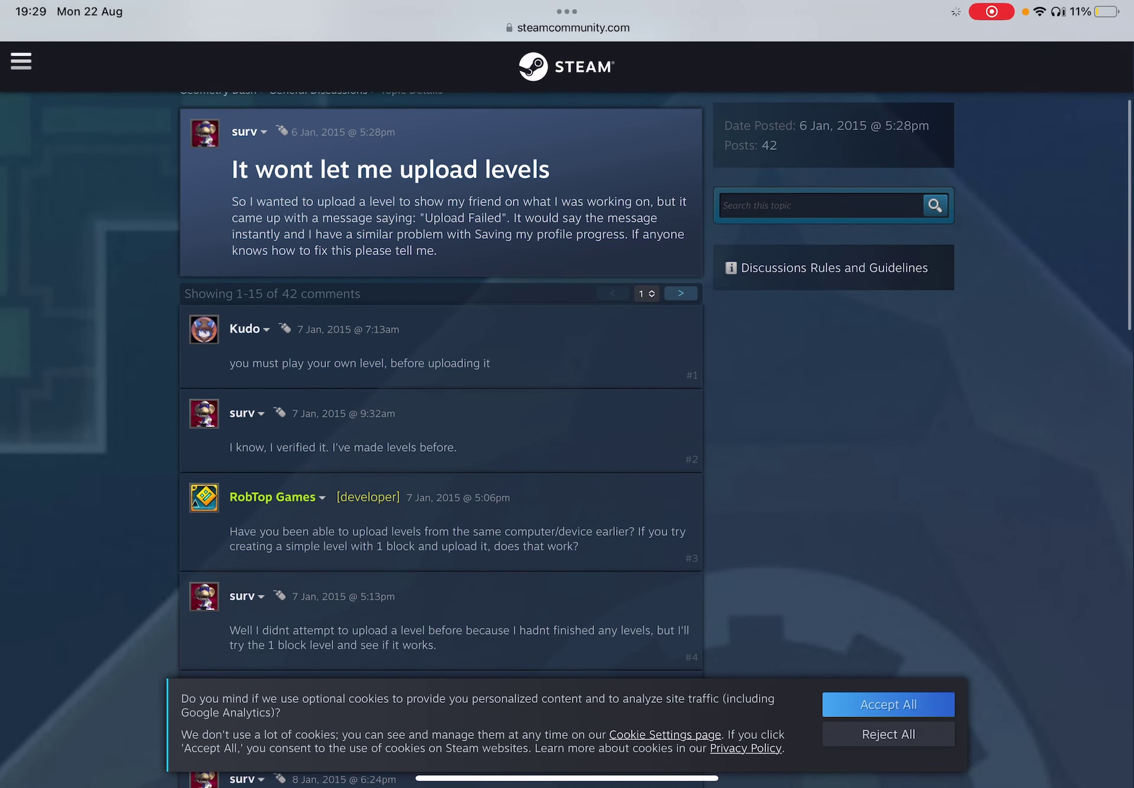
scroll(567, 443, down, 1)
scroll(567, 442, down, 5)
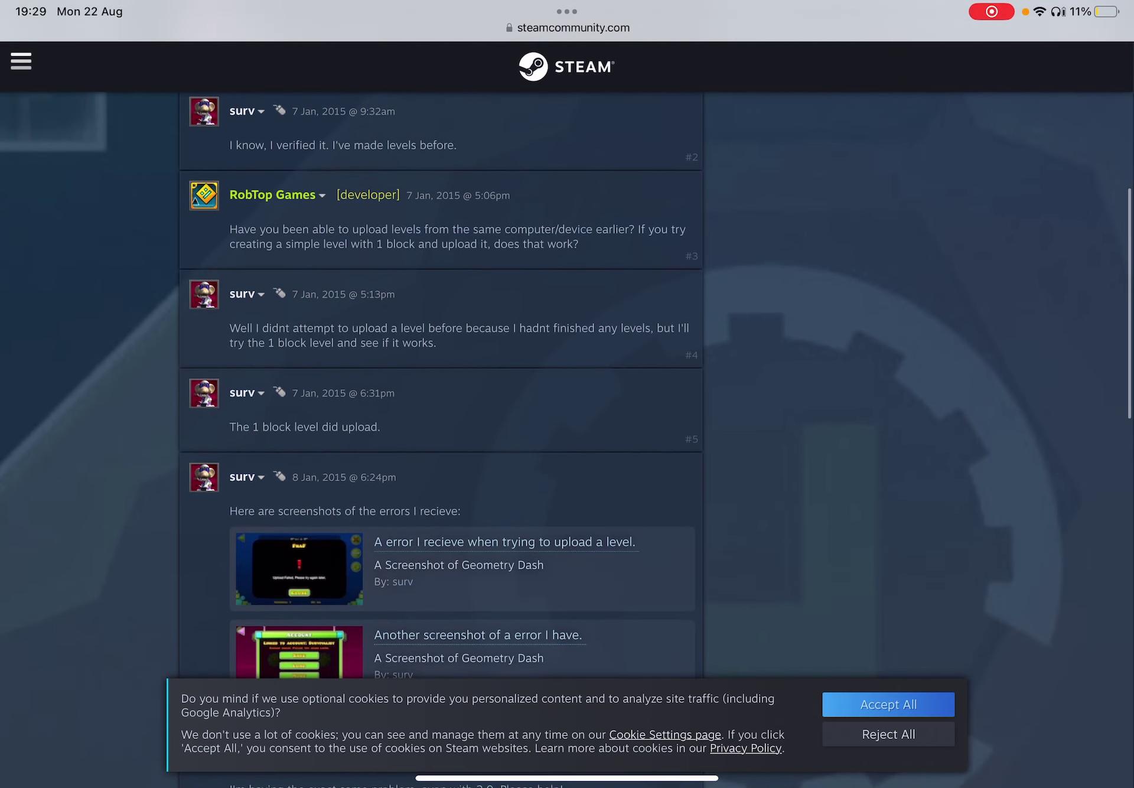
scroll(566, 442, down, 5)
drag(567, 779, 567, 708)
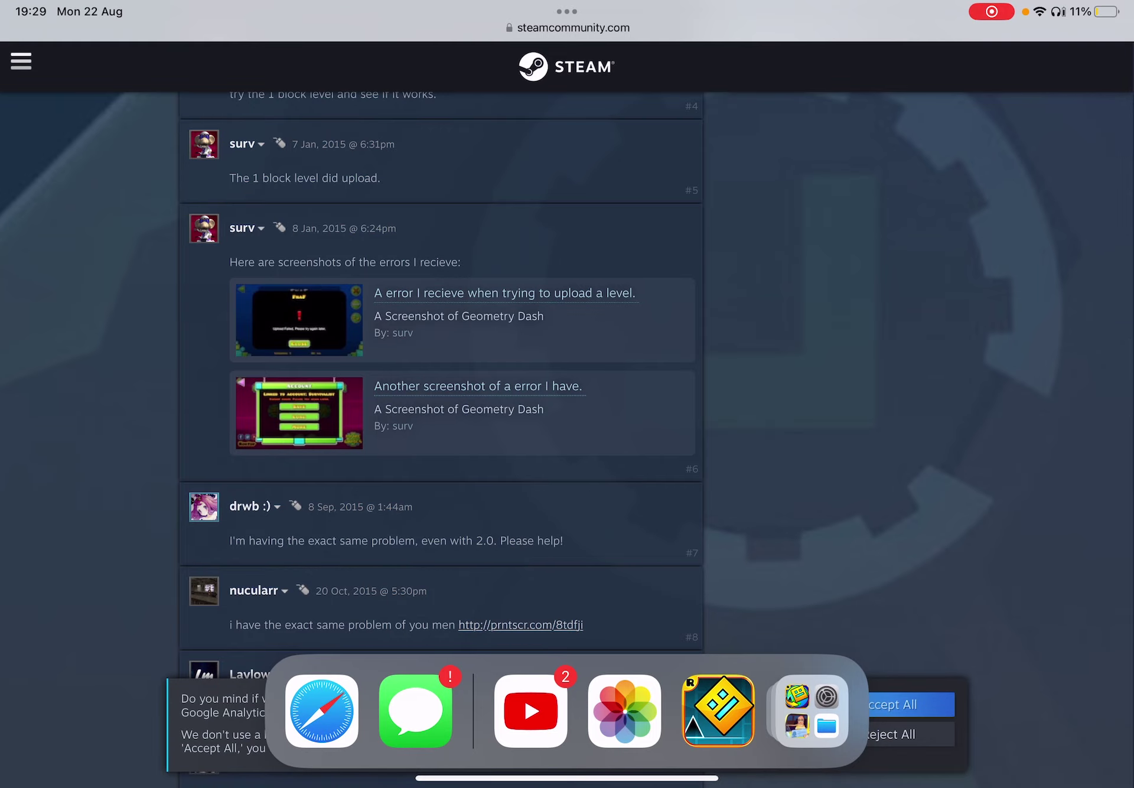
- Return to Geometry Dash, reopen TEN in the editor and pan to the ship portal
click(718, 711)
click(359, 451)
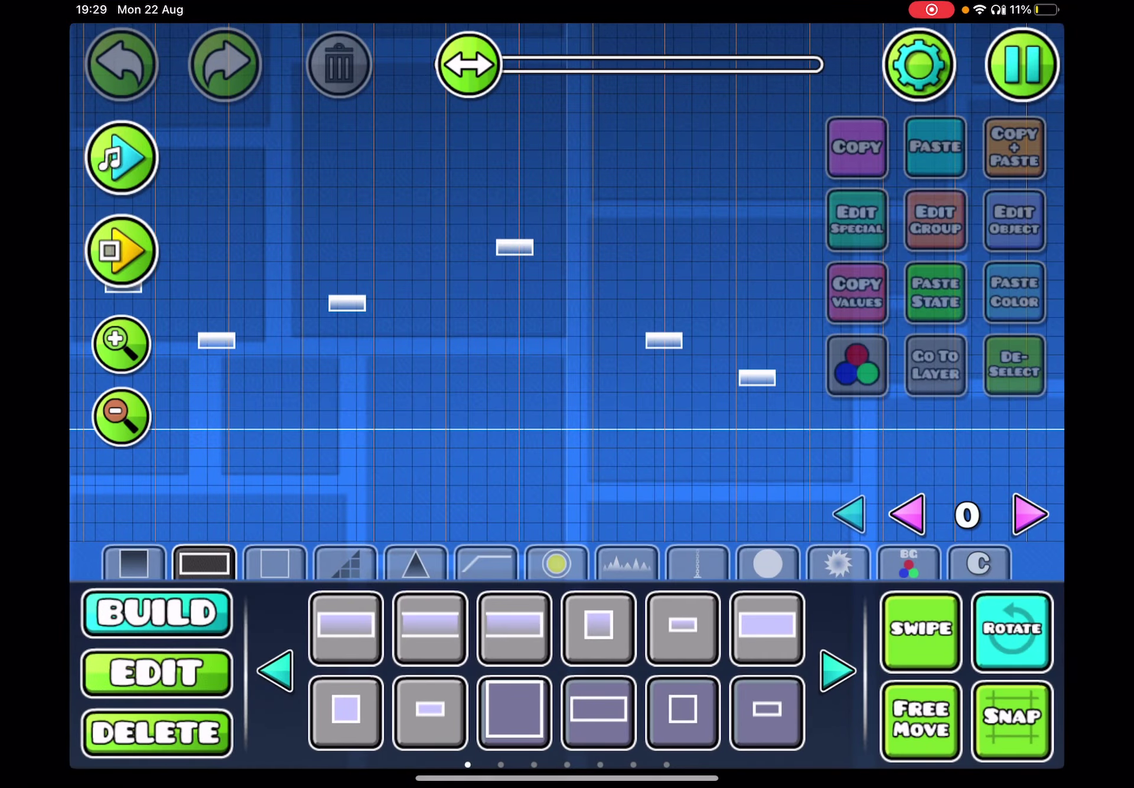
drag(443, 265, 709, 265)
drag(620, 266, 355, 266)
- Place a block just left of the ship portal and select the spike category
click(158, 731)
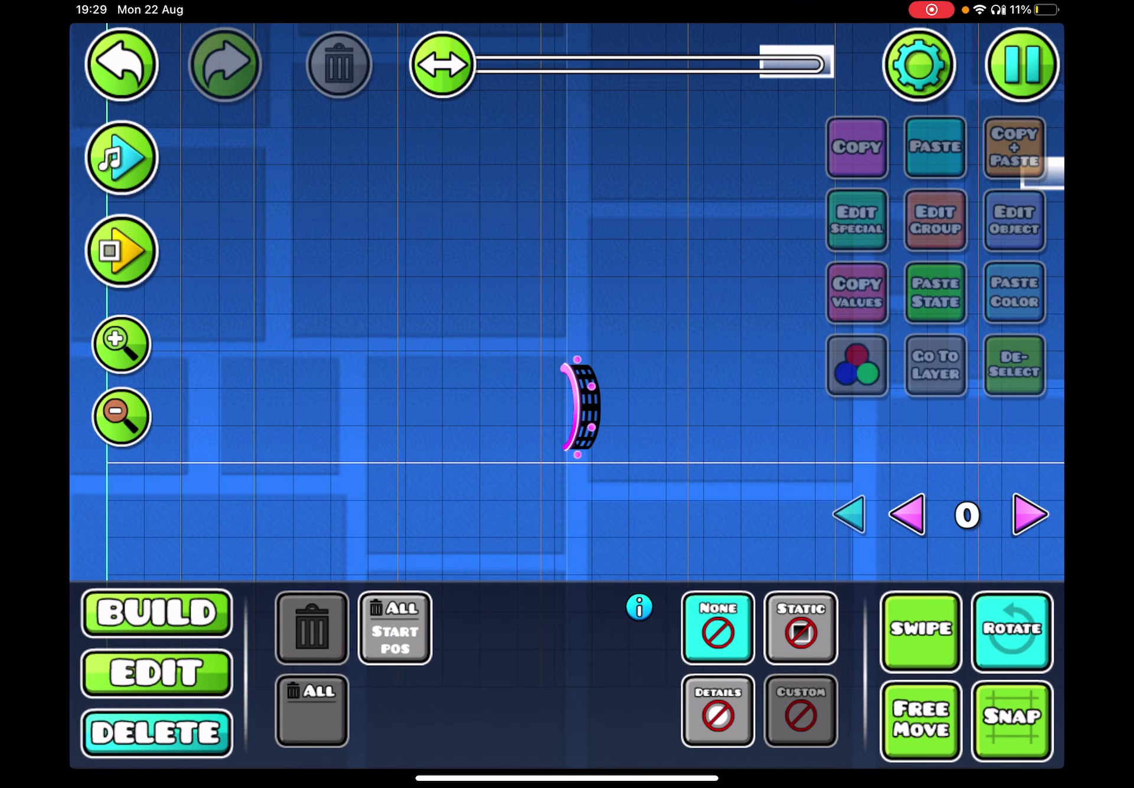
click(157, 612)
click(134, 562)
click(386, 443)
click(417, 562)
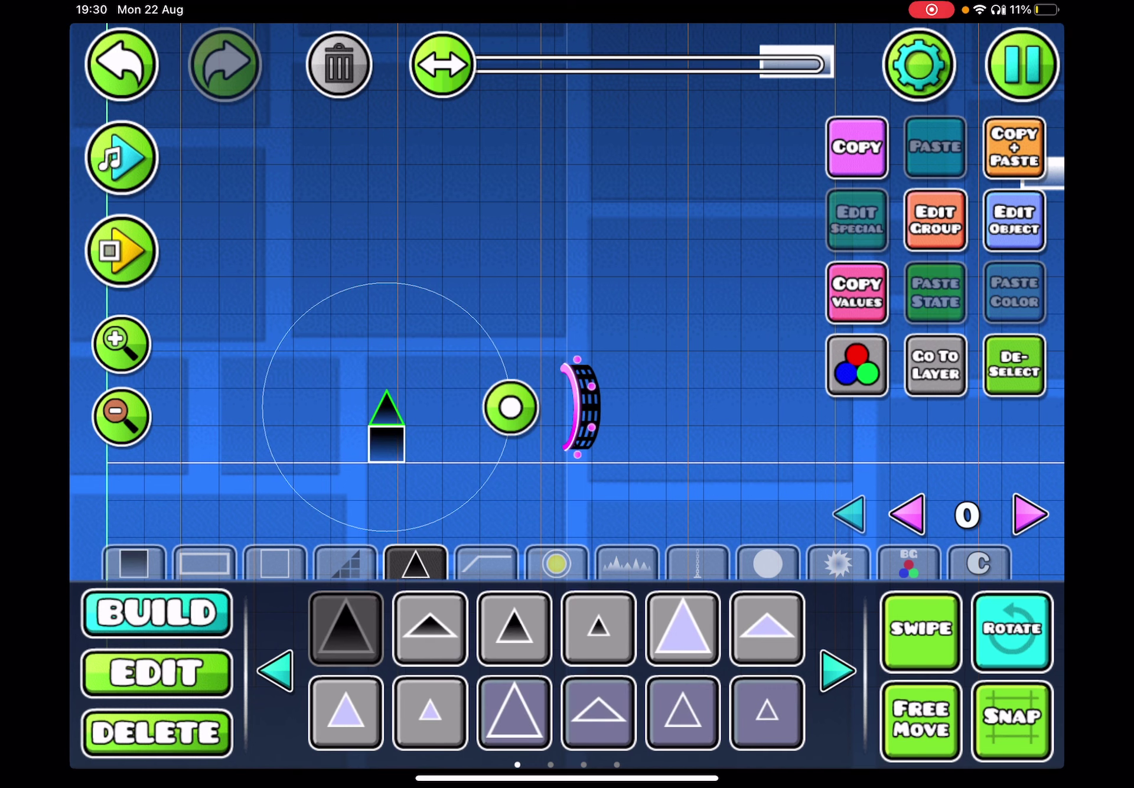
- Save and Play TEN, jumping the spike and steering the ship through to the end
click(1022, 64)
click(566, 221)
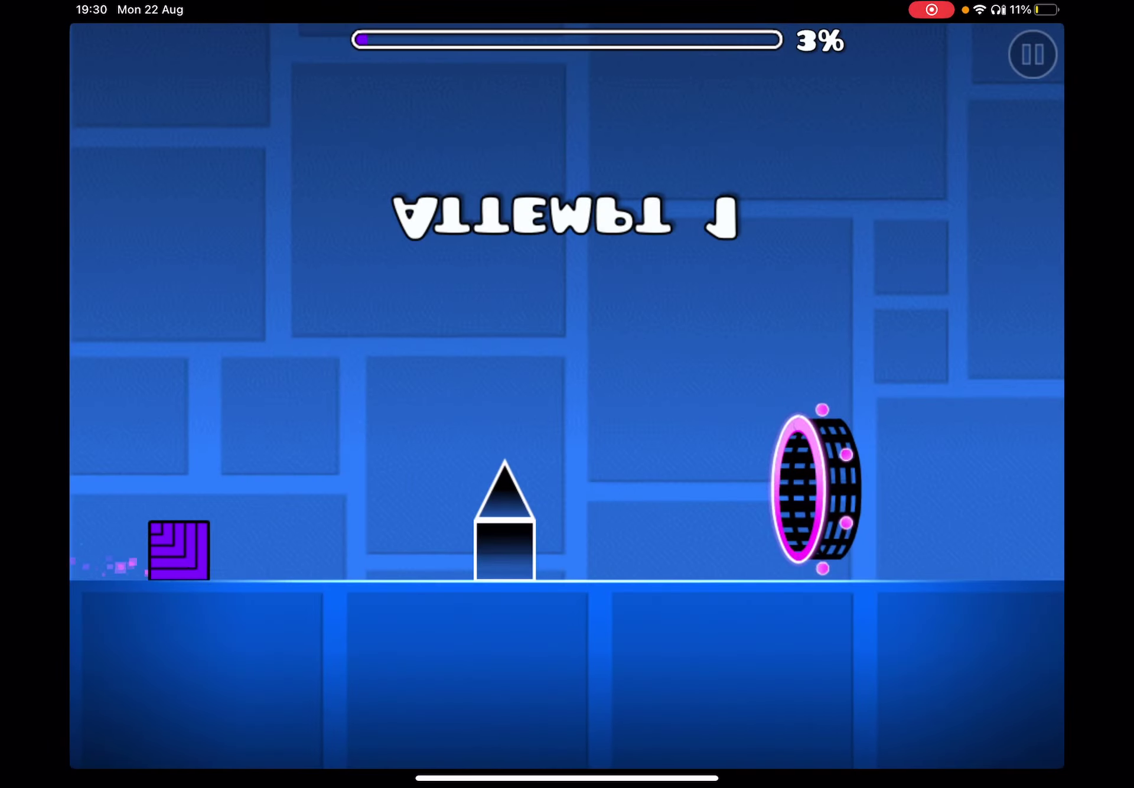
click(567, 443)
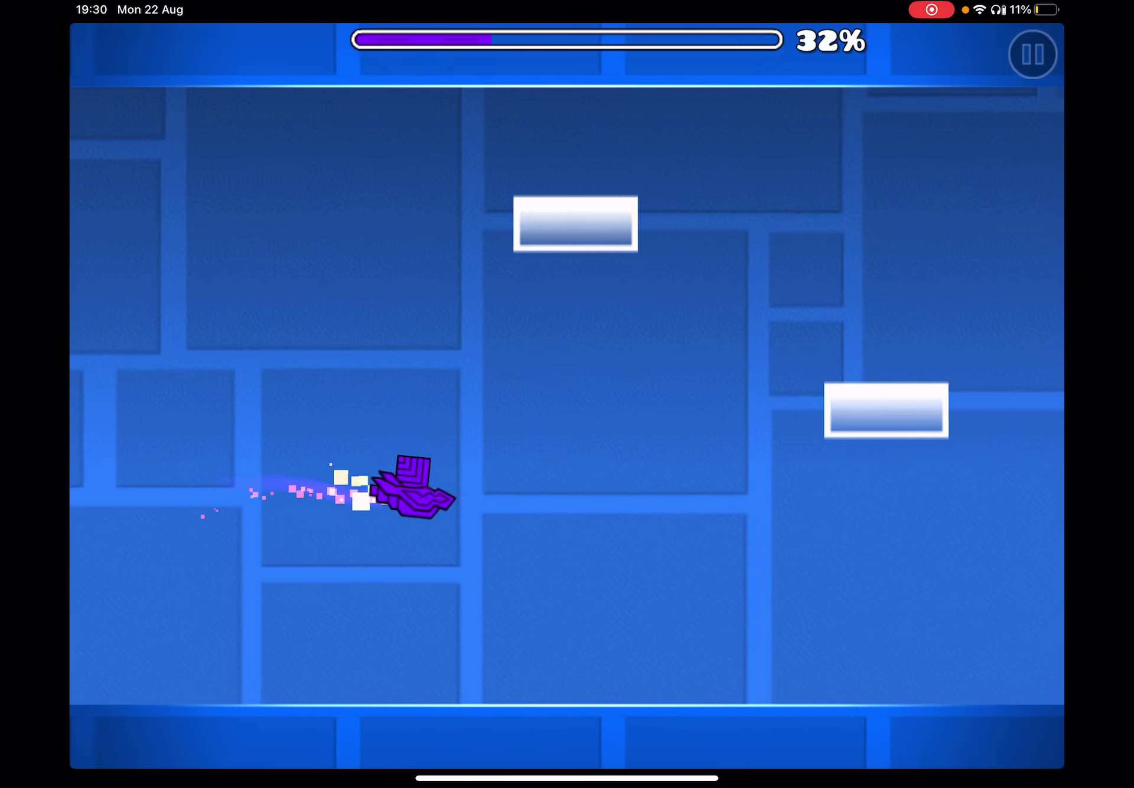
drag(567, 443, 567, 442)
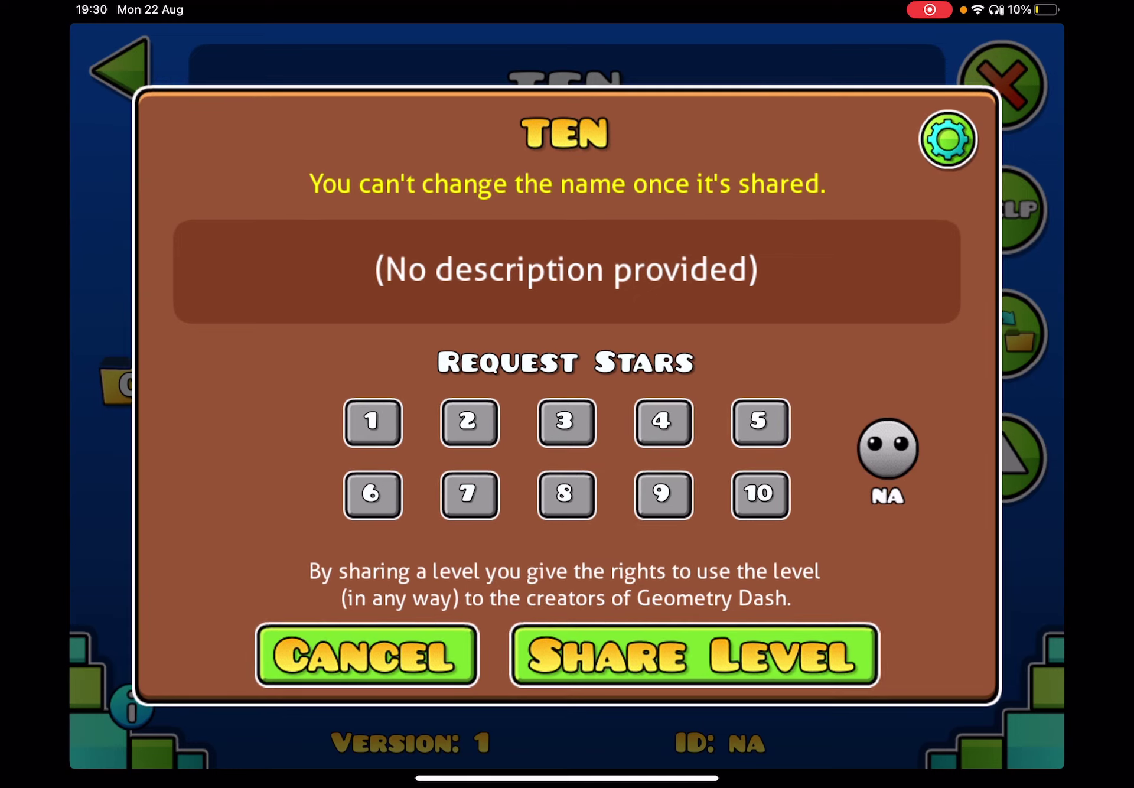
- Share TEN again, dismiss the Upload Failed popup and return to Safari's Steam thread
click(693, 655)
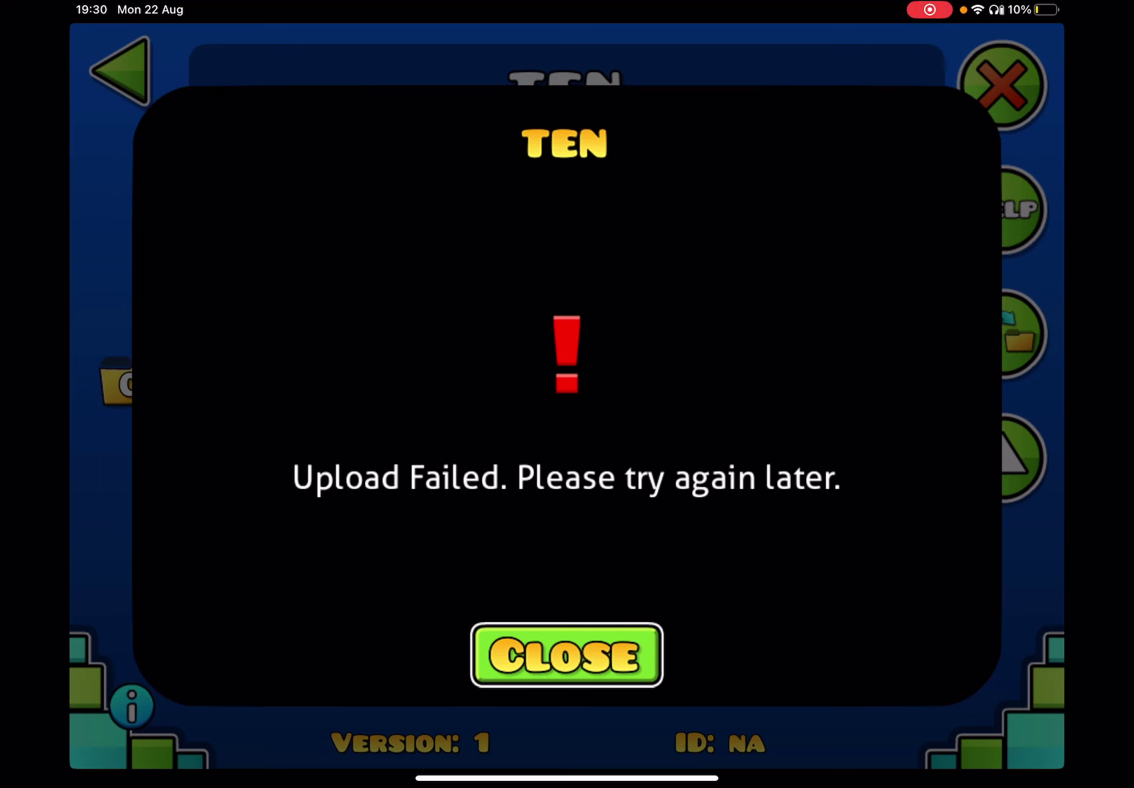
click(566, 655)
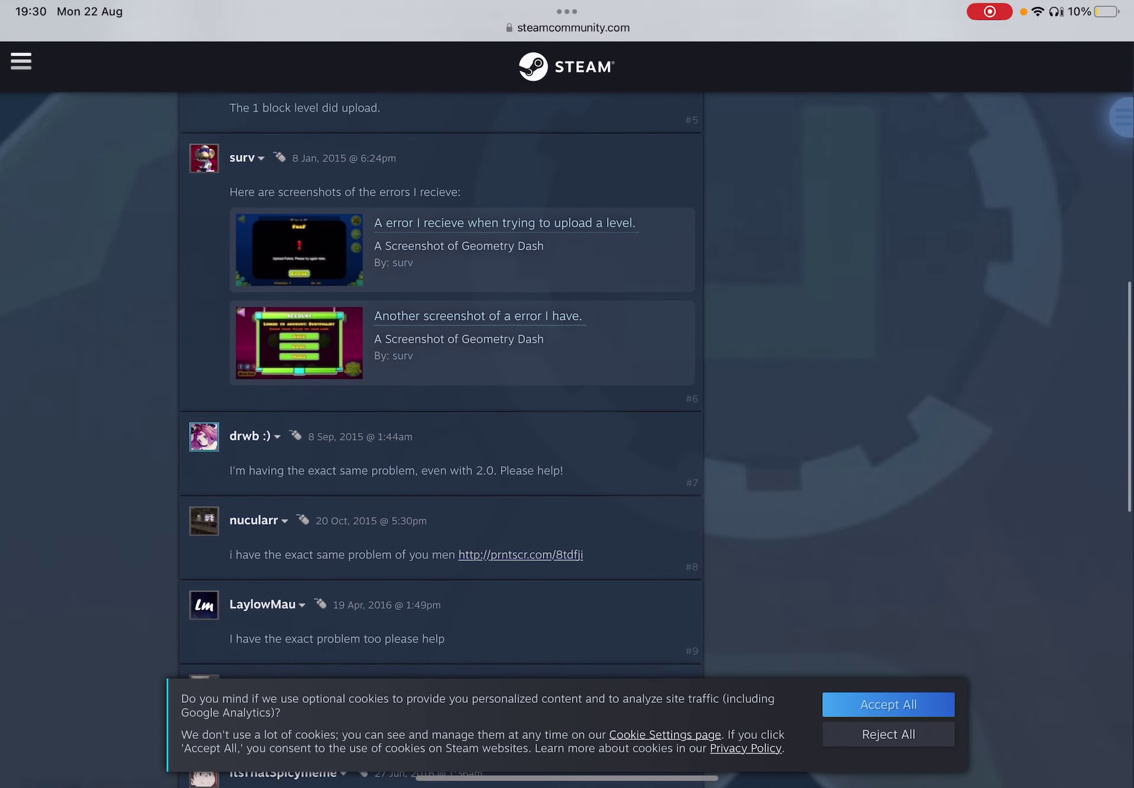
scroll(443, 398, down, 3)
scroll(443, 398, down, 3)
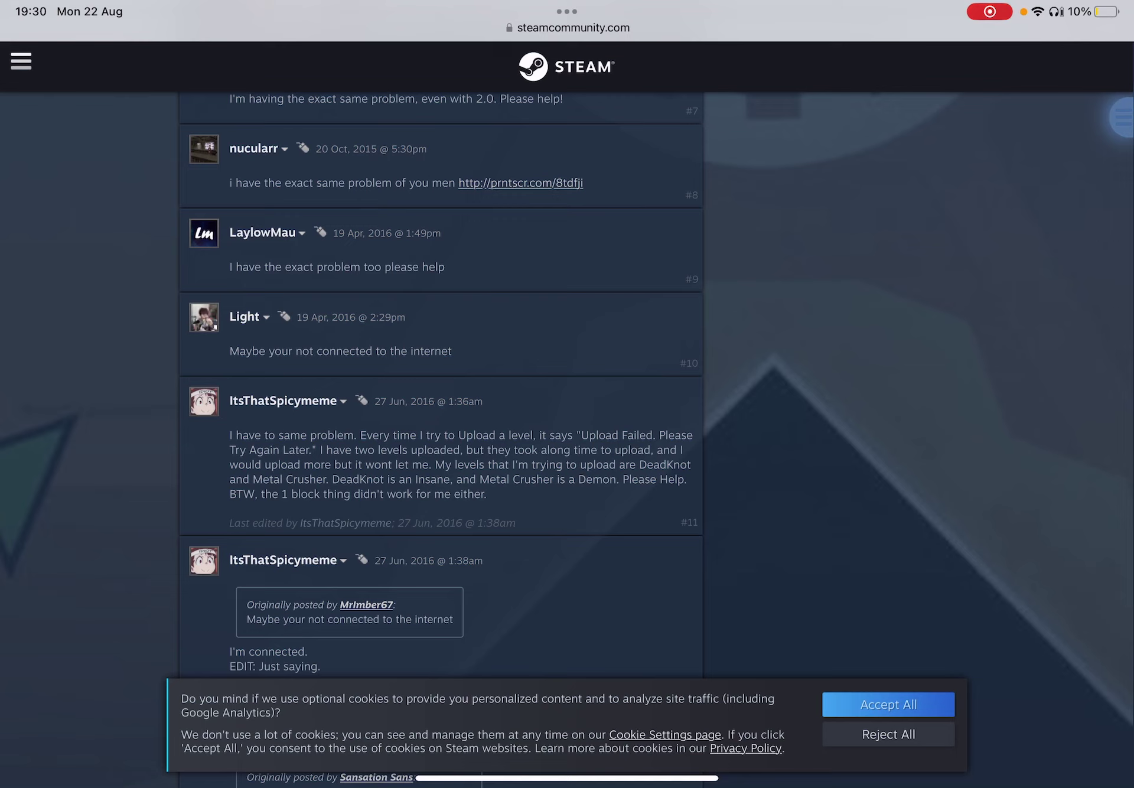
scroll(443, 398, down, 5)
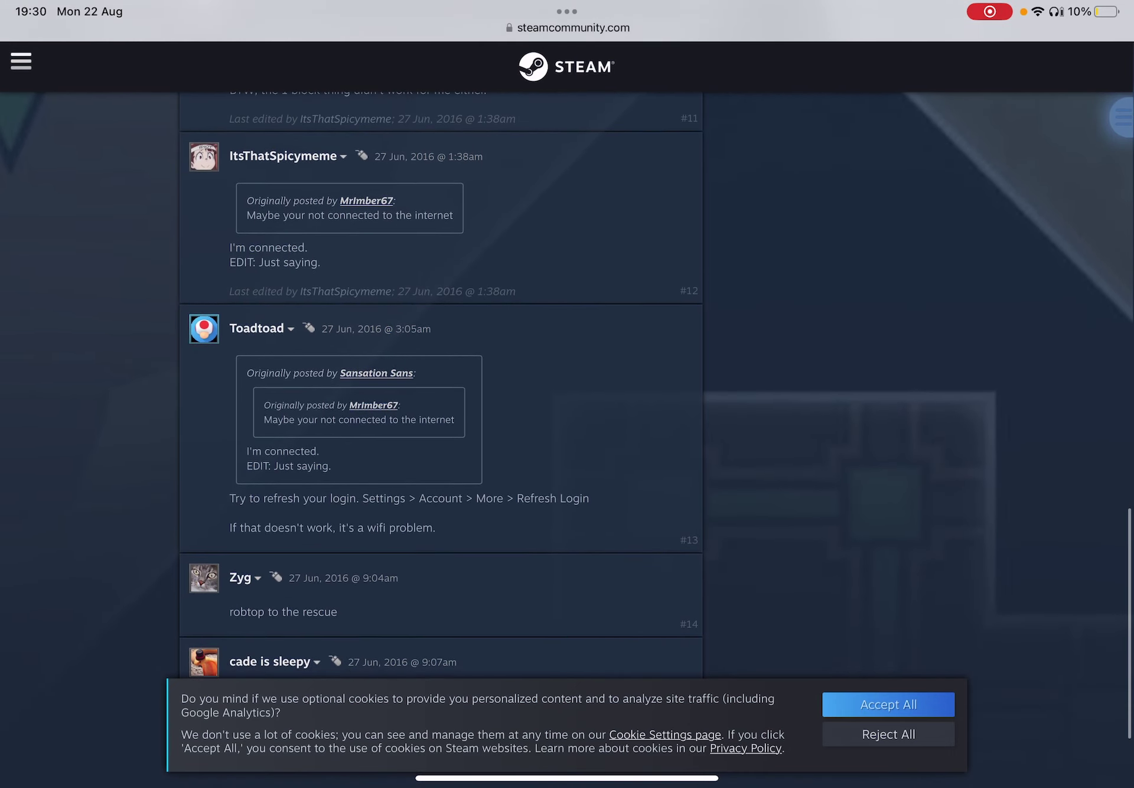
scroll(443, 398, down, 1)
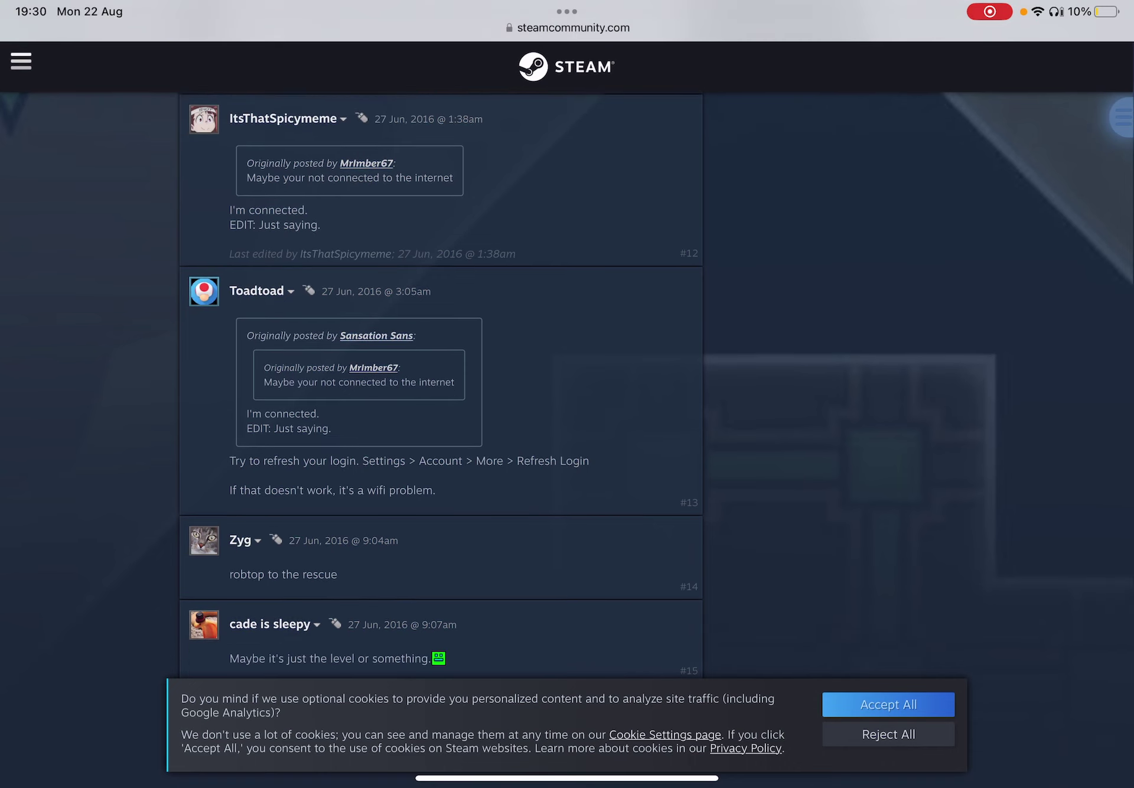
scroll(443, 398, down, 2)
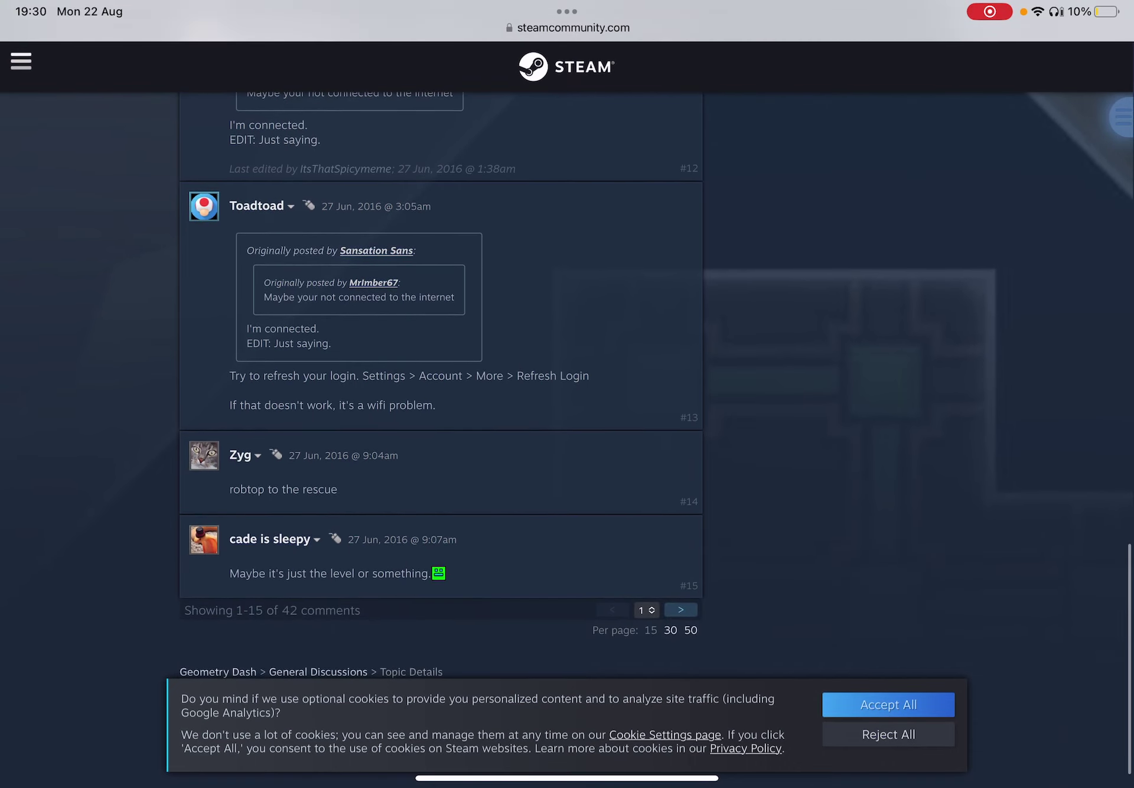
scroll(443, 398, up, 15)
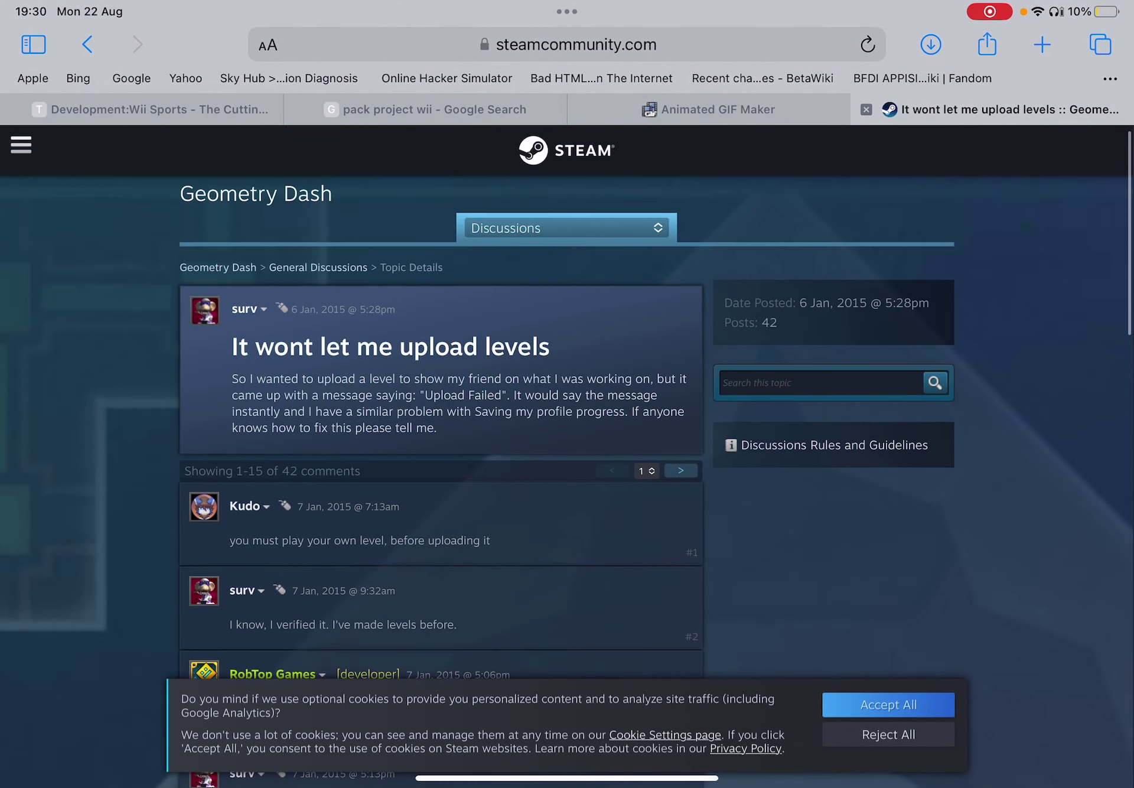
scroll(567, 442, down, 1)
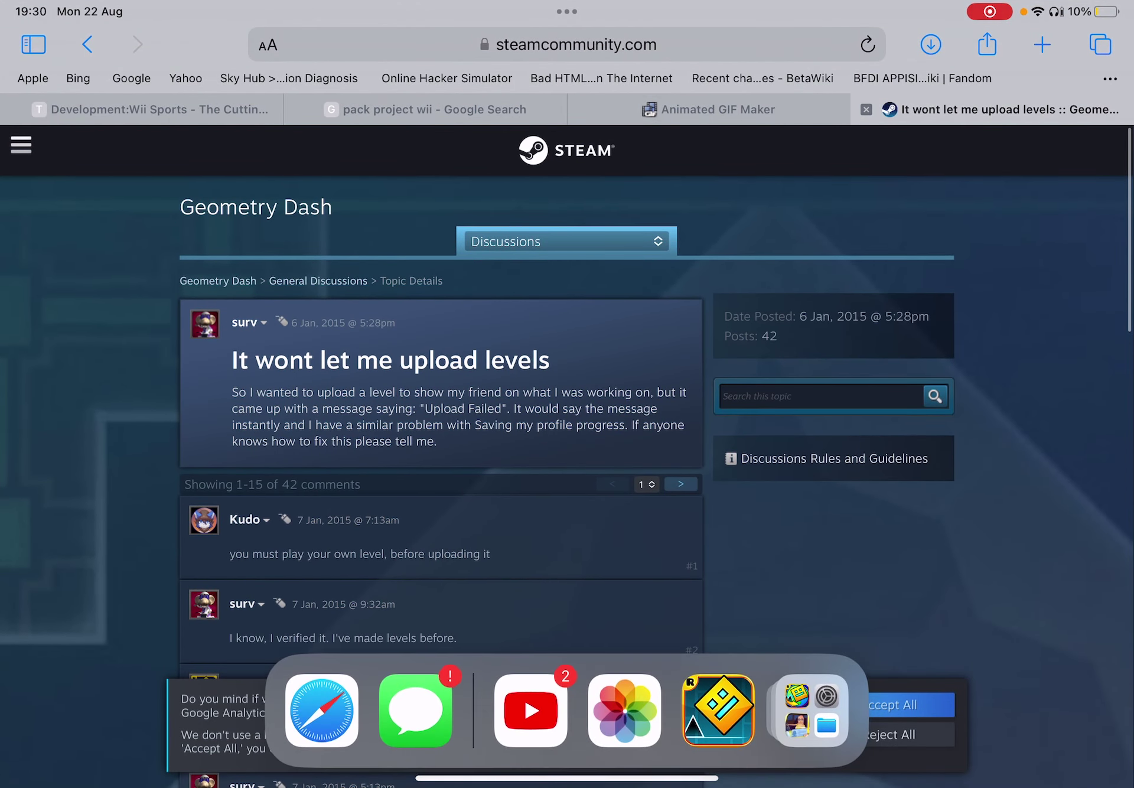
scroll(443, 398, down, 5)
- Return to Geometry Dash and retry sharing TEN repeatedly, dismissing each Upload Failed message
click(717, 708)
click(774, 447)
click(685, 639)
click(566, 657)
click(774, 447)
click(692, 653)
click(567, 656)
click(774, 447)
click(693, 653)
click(567, 657)
click(774, 447)
click(693, 653)
click(567, 657)
click(774, 447)
click(693, 653)
click(567, 656)
click(774, 447)
click(693, 653)
click(567, 657)
click(774, 447)
click(692, 653)
click(567, 657)
click(774, 447)
click(692, 653)
click(567, 657)
- Keep resubmitting TEN through more failed uploads, leaving its ID at NA, and bring up the dock
click(774, 447)
click(693, 653)
click(567, 657)
click(774, 447)
click(693, 653)
click(567, 656)
click(774, 447)
click(365, 653)
click(775, 447)
click(692, 654)
click(567, 657)
click(774, 447)
click(365, 654)
click(774, 448)
click(693, 666)
click(567, 657)
click(774, 447)
click(692, 653)
click(567, 656)
click(775, 447)
click(692, 651)
click(567, 657)
click(775, 447)
click(692, 655)
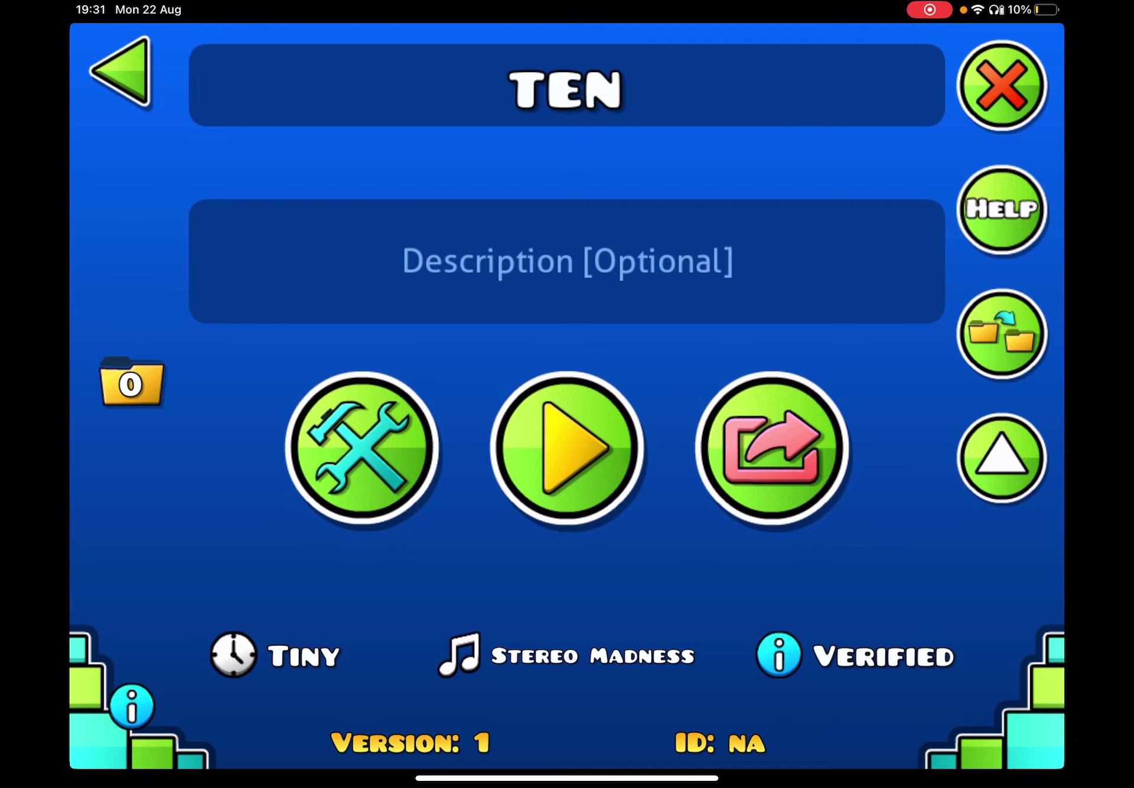
click(775, 447)
click(365, 655)
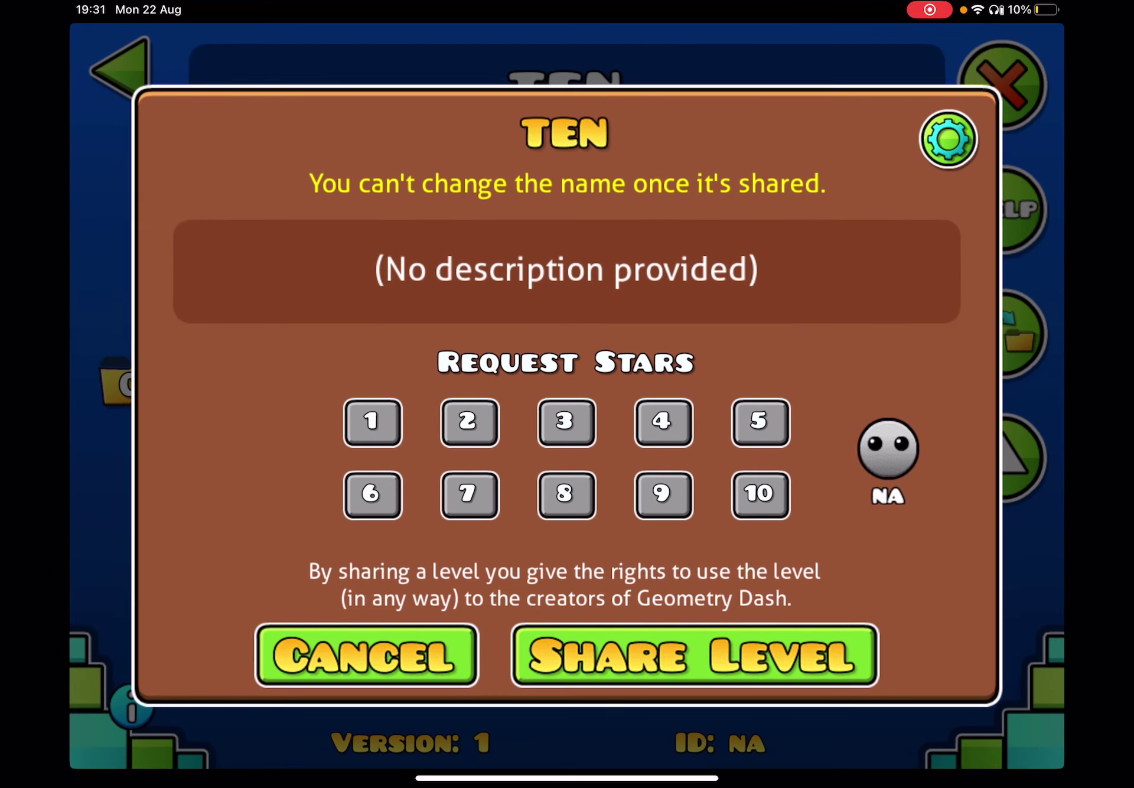
click(692, 655)
drag(567, 779, 567, 725)
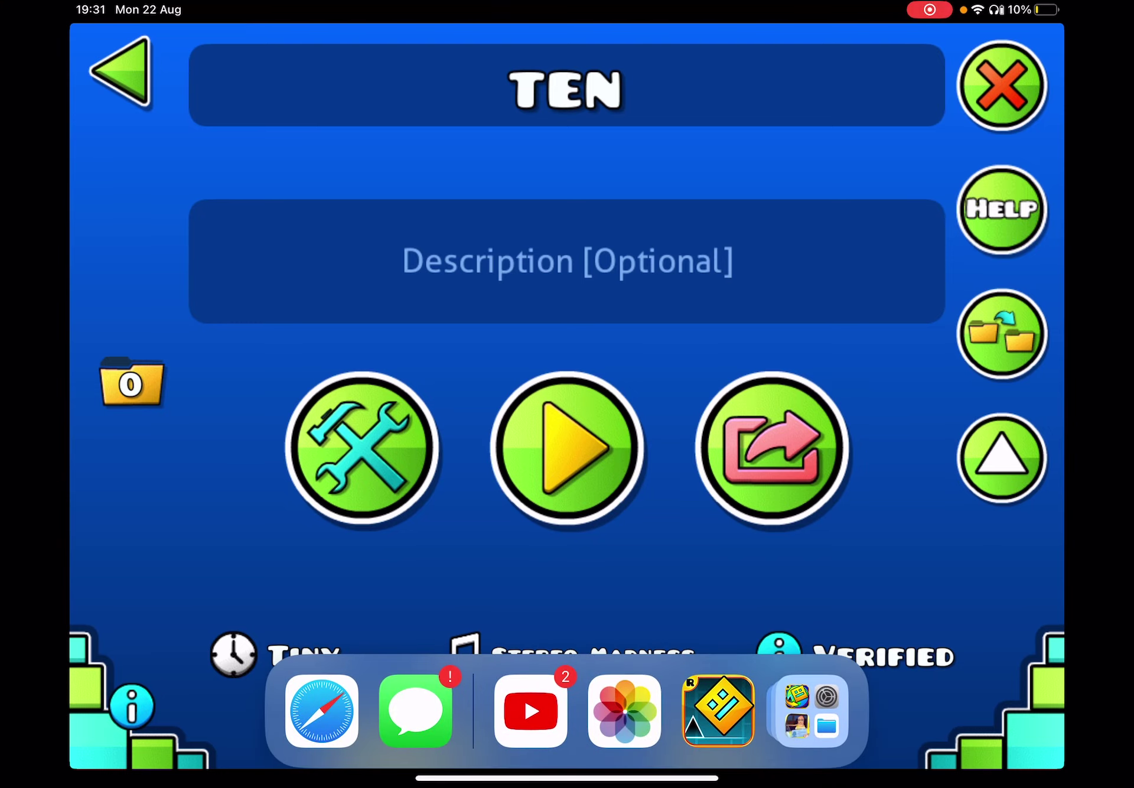